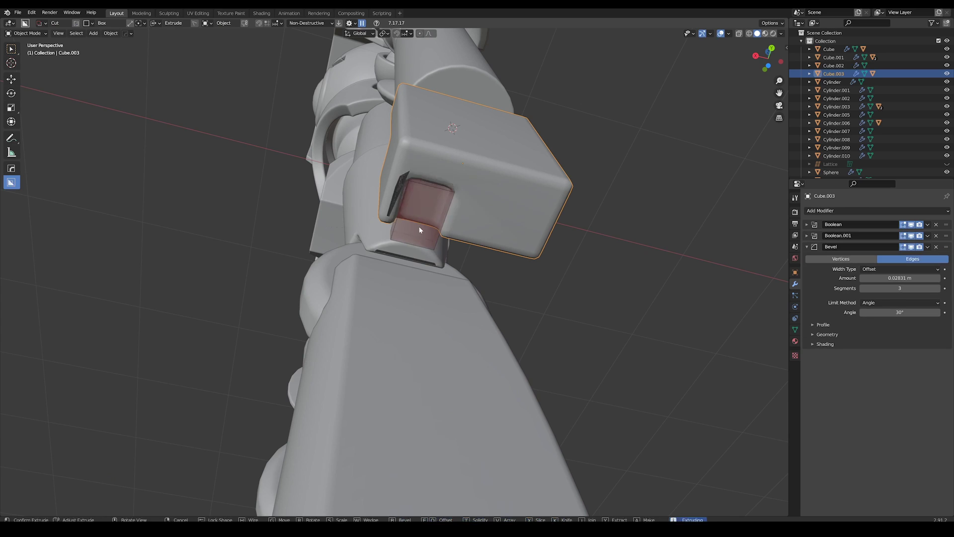
Step: Finish the box cut through the underside of the hand block to hollow out its finger side, and clear the selection
{"action": "middle_click_drag", "start_coordinate": [309, 250], "coordinate": [352, 242]}
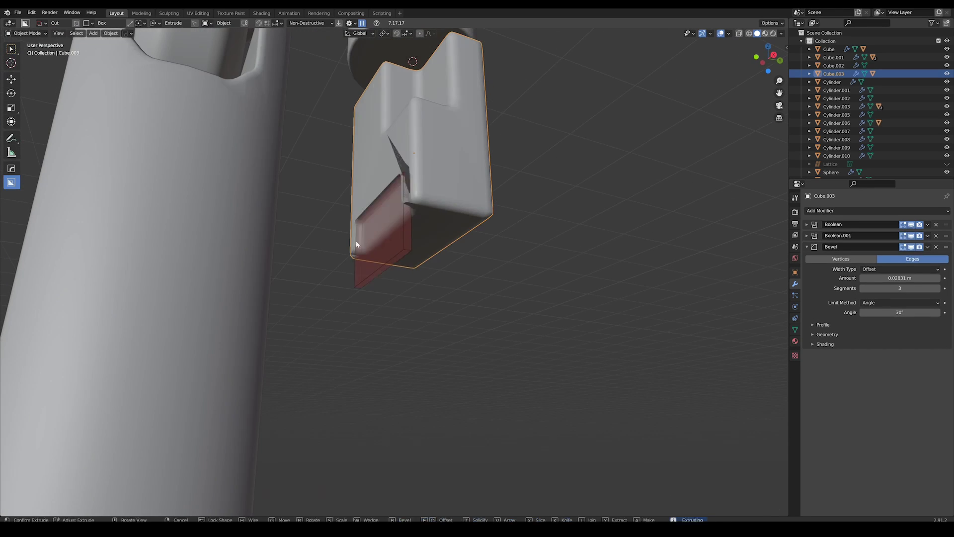
{"action": "key", "text": "q"}
{"action": "middle_click_drag", "start_coordinate": [455, 242], "coordinate": [376, 183]}
{"action": "left_click", "coordinate": [460, 192]}
{"action": "left_click", "coordinate": [451, 194]}
{"action": "key", "text": "a"}
{"action": "key", "text": "a"}
Step: Add a cube at the palm's lower edge, scale it down, and place it where the first finger starts
{"action": "right_click", "coordinate": [392, 189], "text": "shift"}
{"action": "key", "text": "shift+a"}
{"action": "left_click", "coordinate": [484, 204]}
{"action": "key", "text": "s"}
{"action": "left_click", "coordinate": [402, 194]}
{"action": "key", "text": "g"}
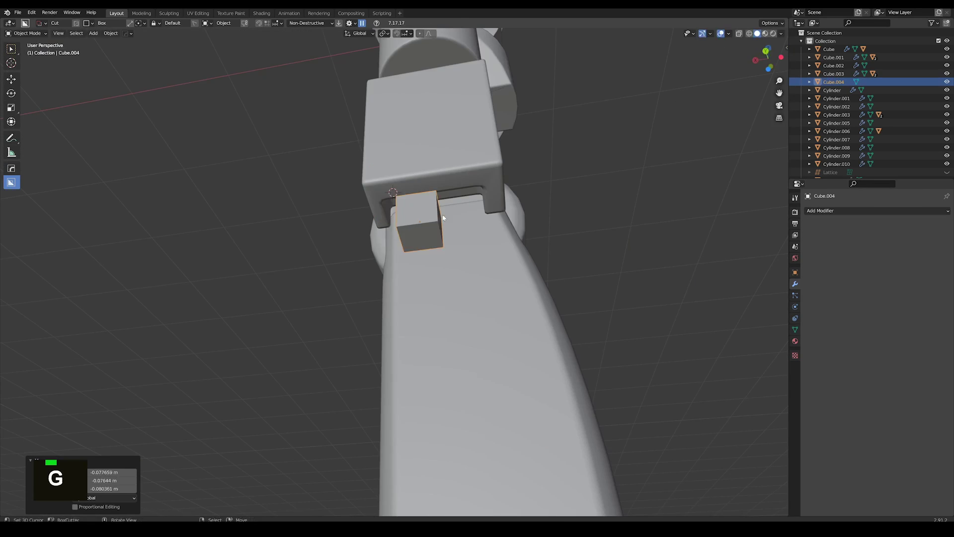
{"action": "left_click", "coordinate": [428, 223]}
Step: Stretch the small cube along Z and position it under the palm as the upper finger segment
{"action": "key", "text": "s"}
{"action": "key", "text": "z"}
{"action": "left_click", "coordinate": [409, 277]}
{"action": "middle_click_drag", "start_coordinate": [390, 247], "coordinate": [319, 279]}
{"action": "key", "text": "g"}
{"action": "left_click", "coordinate": [354, 293]}
{"action": "middle_click_drag", "start_coordinate": [489, 293], "coordinate": [407, 300]}
{"action": "key", "text": "s"}
{"action": "key", "text": "z"}
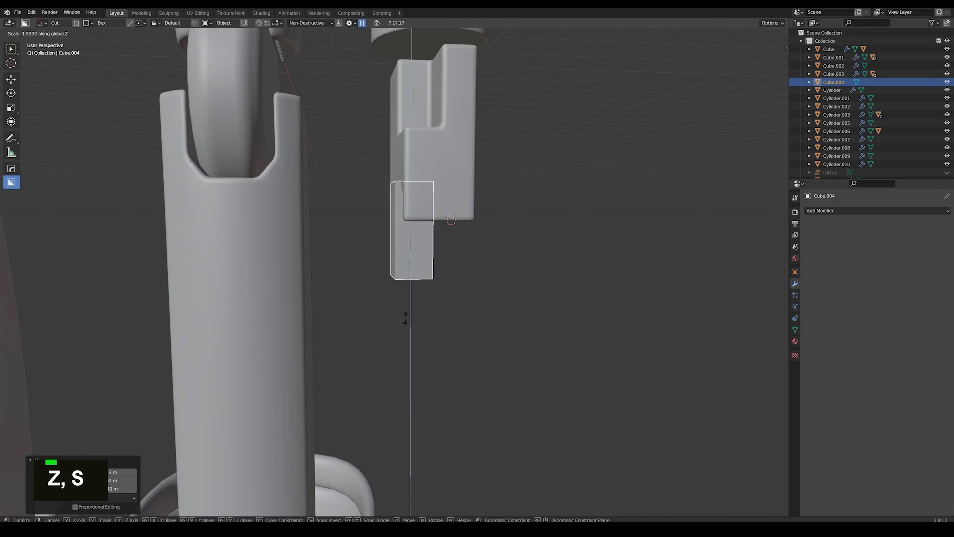
{"action": "middle_click_drag", "start_coordinate": [298, 263], "coordinate": [351, 257]}
{"action": "key", "text": "g"}
{"action": "middle_click_drag", "start_coordinate": [407, 246], "coordinate": [483, 238]}
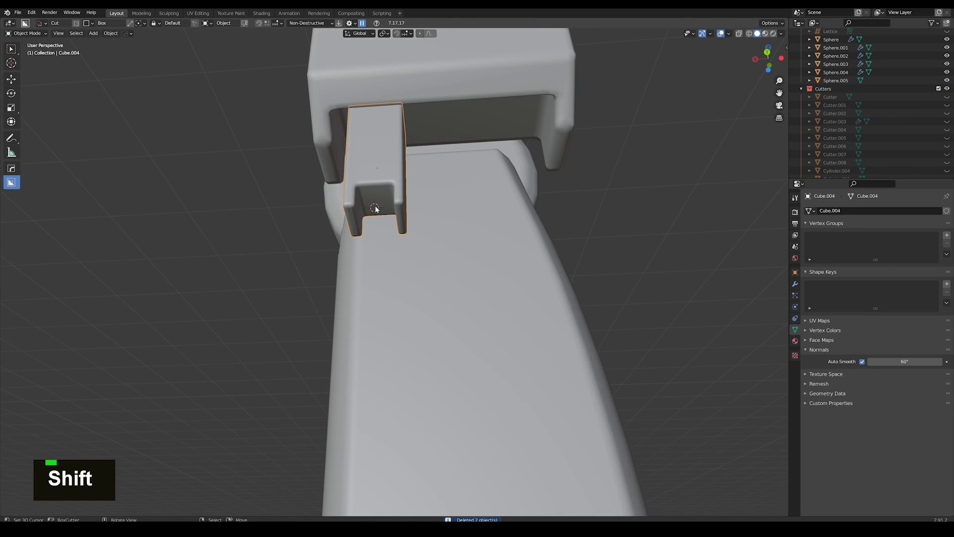
Step: Add a cylinder at the notch in the finger segment, rotate it 90° about Y, and scale it down as the knuckle joint
{"action": "right_click", "coordinate": [377, 204], "text": "shift"}
{"action": "key", "text": "shift+a"}
{"action": "mouse_move", "coordinate": [467, 223]}
{"action": "left_click", "coordinate": [522, 263]}
{"action": "key", "text": "s"}
{"action": "left_click", "coordinate": [405, 209]}
{"action": "key", "text": "r"}
{"action": "key", "text": "y"}
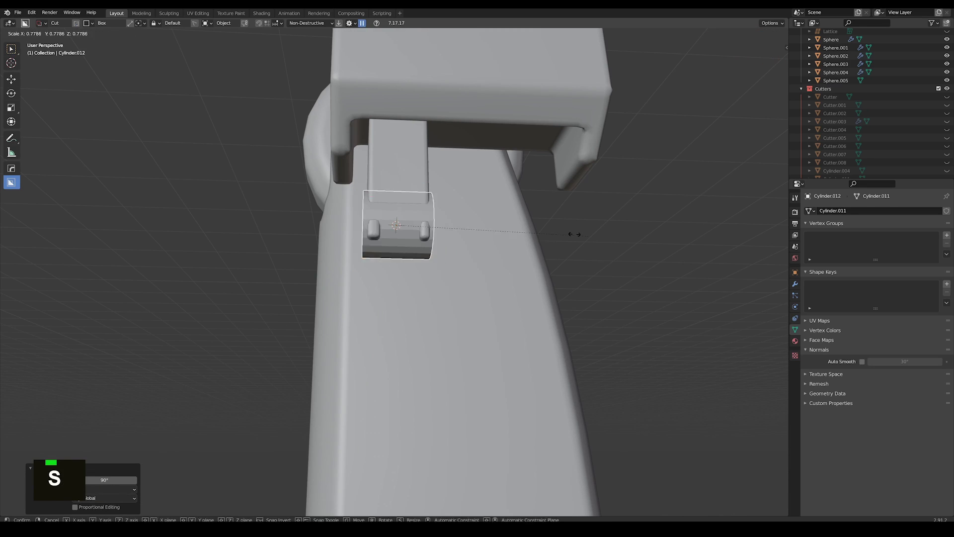
{"action": "left_click", "coordinate": [498, 240]}
{"action": "key", "text": "a"}
{"action": "key", "text": "a"}
Step: Bevel the selected edges of the lower finger segment in its mesh
{"action": "right_click", "coordinate": [397, 174]}
{"action": "middle_click_drag", "start_coordinate": [447, 234], "coordinate": [390, 228]}
{"action": "key", "text": "KP_3"}
{"action": "scroll", "coordinate": [473, 253], "scroll_direction": "up", "scroll_amount": 2}
{"action": "middle_click_drag", "start_coordinate": [536, 213], "coordinate": [524, 159], "text": "shift"}
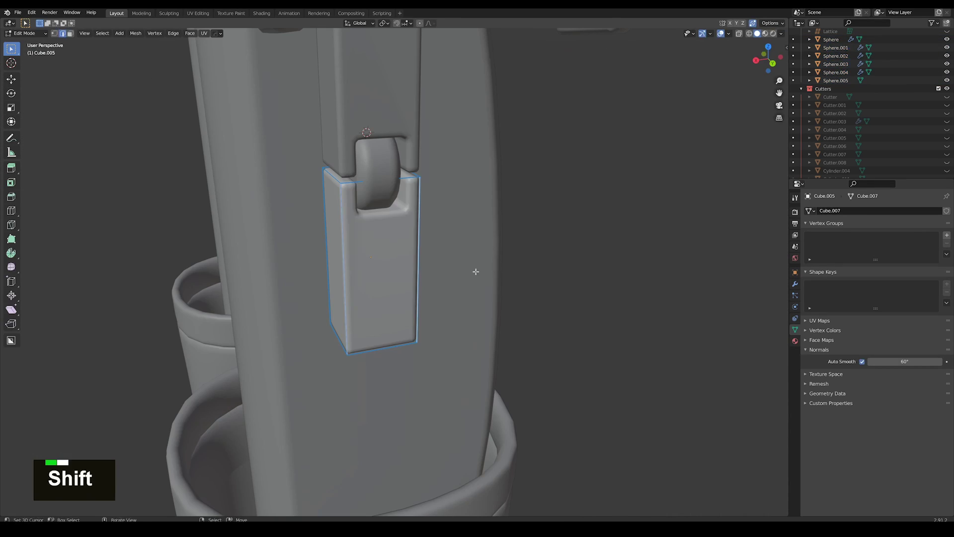
{"action": "key", "text": "ctrl+b"}
{"action": "key", "text": "Tab"}
Step: Duplicate the complete finger to get three fingers side by side under the palm
{"action": "key", "text": "shift+d"}
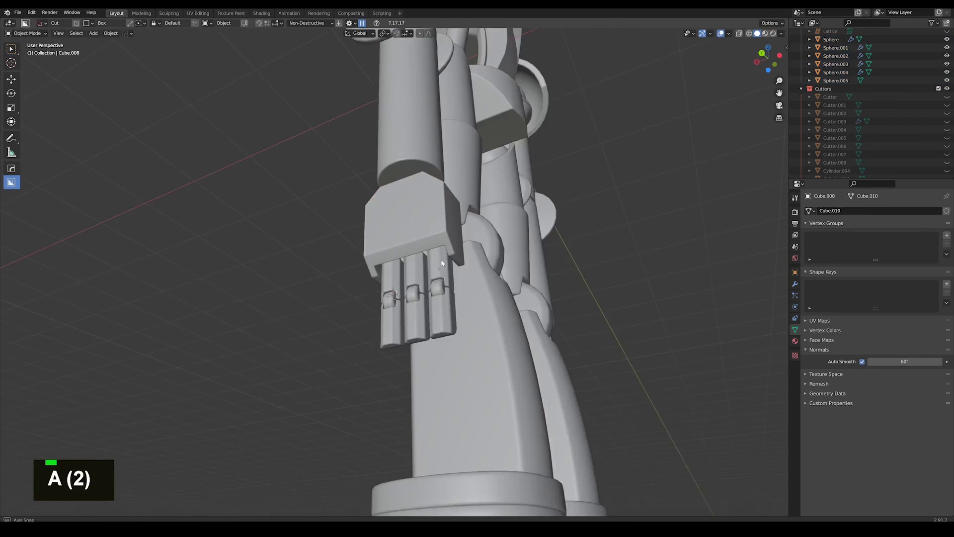
{"action": "key", "text": "a"}
{"action": "key", "text": "a"}
Step: Move the knuckle plate's lower edge into place and add one lengthwise loop cut to shape the plate's curve
{"action": "key", "text": "g"}
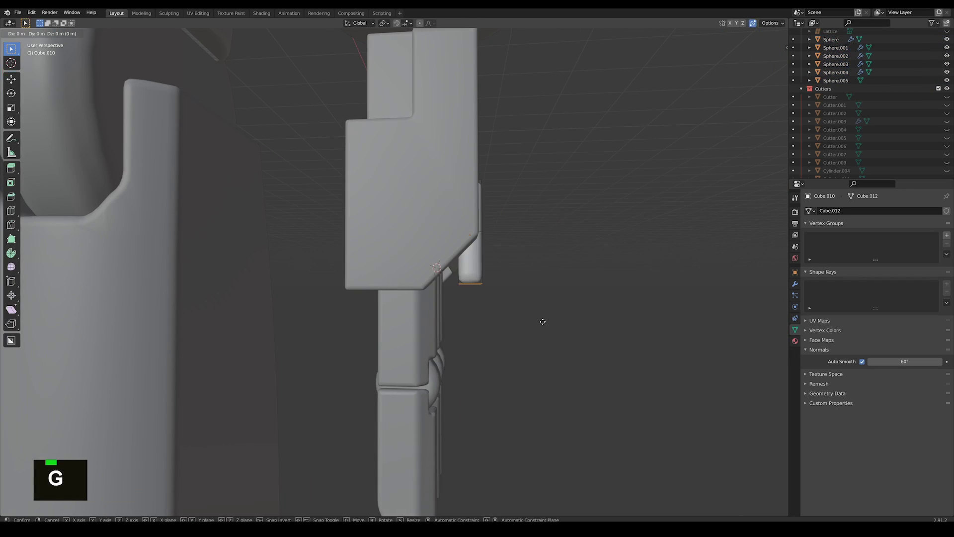
{"action": "key", "text": "Tab"}
{"action": "key", "text": "Tab"}
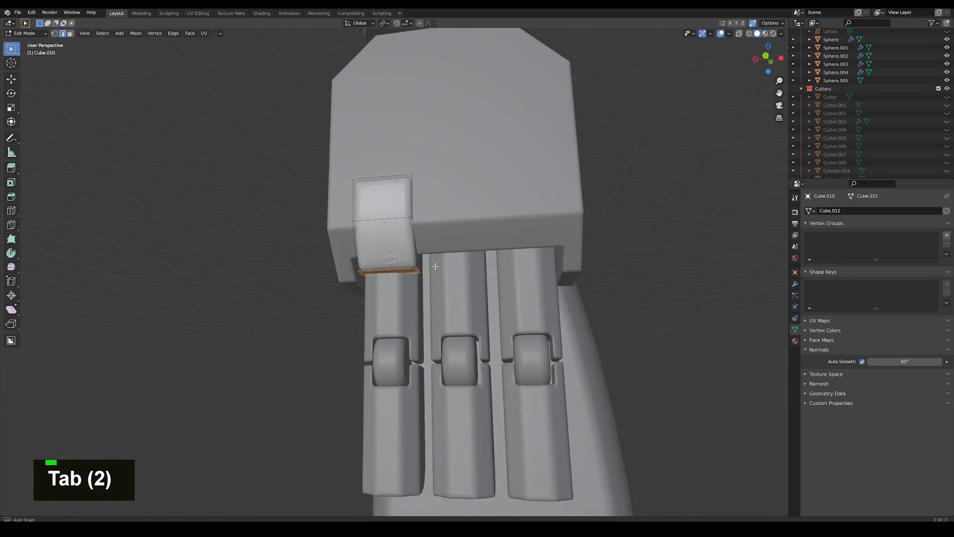
{"action": "key", "text": "ctrl+r"}
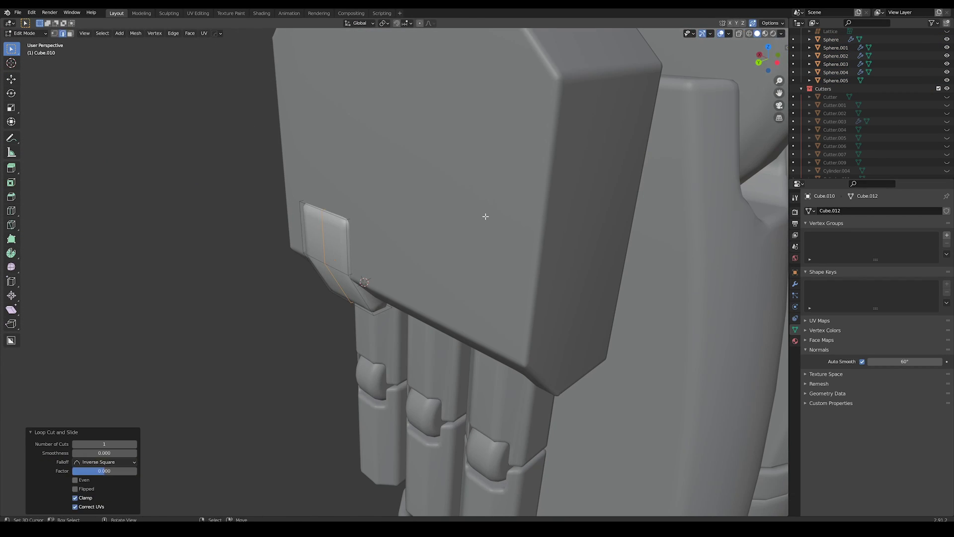
{"action": "key", "text": "Tab"}
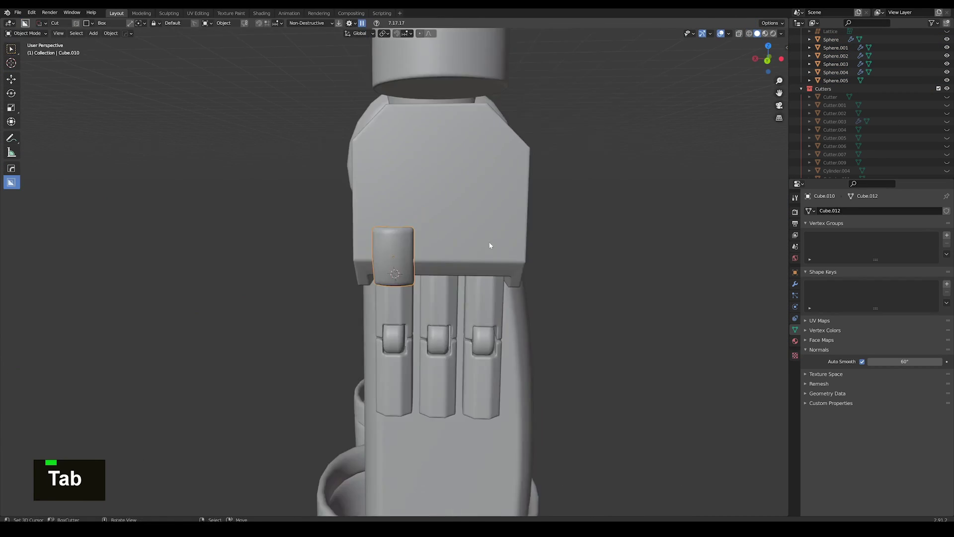
{"action": "key", "text": "Tab"}
{"action": "key", "text": "Tab"}
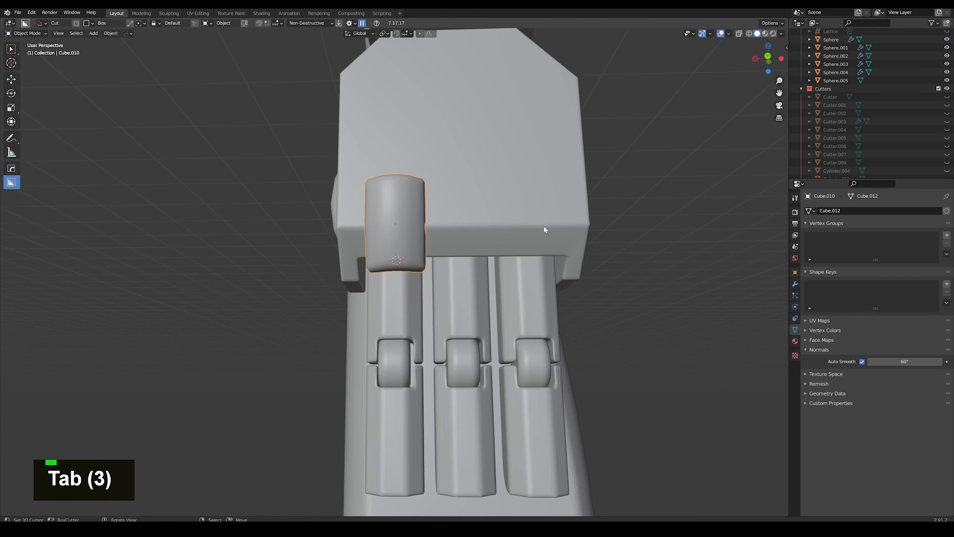
Step: Align the knuckle plate with the first finger along X and copy it over the other two fingers
{"action": "key", "text": "g"}
{"action": "key", "text": "x"}
{"action": "left_click", "coordinate": [541, 237]}
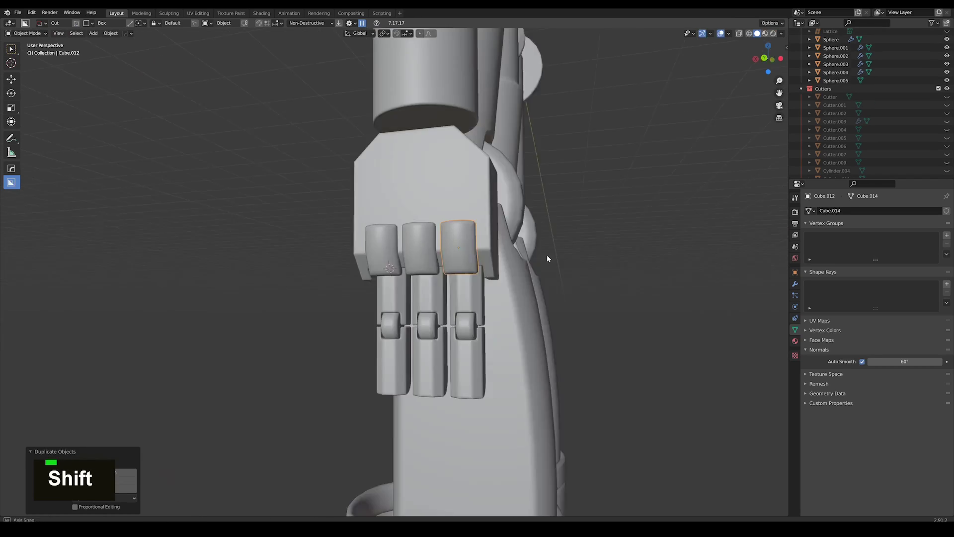
{"action": "key", "text": "a"}
{"action": "key", "text": "a"}
Step: Duplicate a finger, rotate the copy at an angle, and move it beside the palm's side recess as a thumb
{"action": "key", "text": "shift+d"}
{"action": "key", "text": "r"}
{"action": "key", "text": "r"}
{"action": "key", "text": "g"}
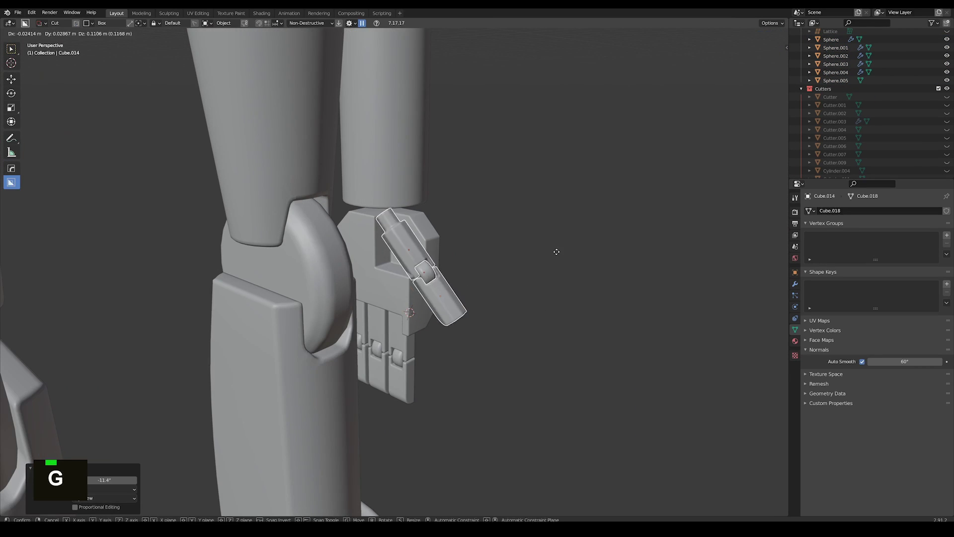
Step: Shorten the thumb's tip segment along its local Z and shift the joint cylinder along its local X
{"action": "key", "text": "g"}
{"action": "key", "text": "z"}
{"action": "key", "text": "z"}
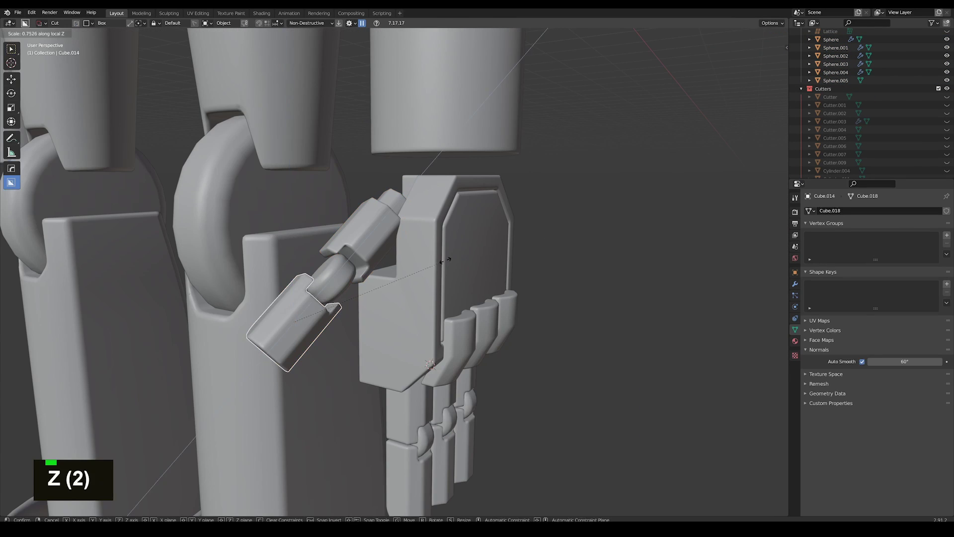
{"action": "key", "text": "g"}
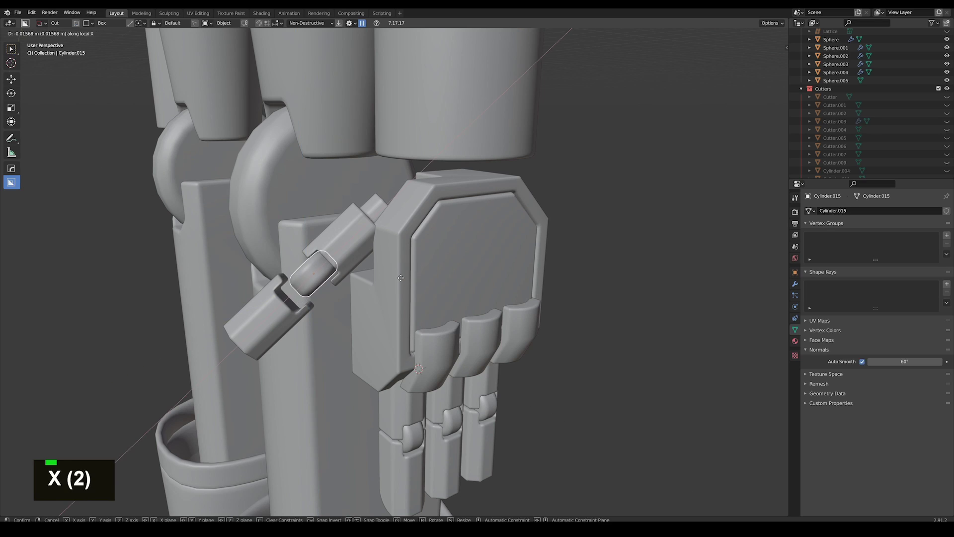
Step: Scale the whole thumb and reposition it against the recess in the side of the palm
{"action": "key", "text": "g"}
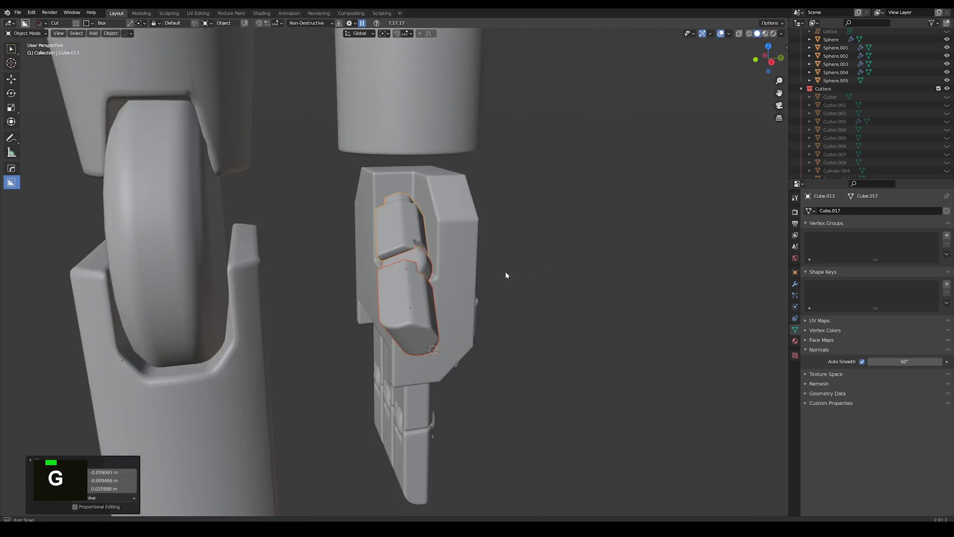
{"action": "key", "text": "s"}
{"action": "key", "text": "g"}
{"action": "key", "text": "a"}
{"action": "key", "text": "a"}
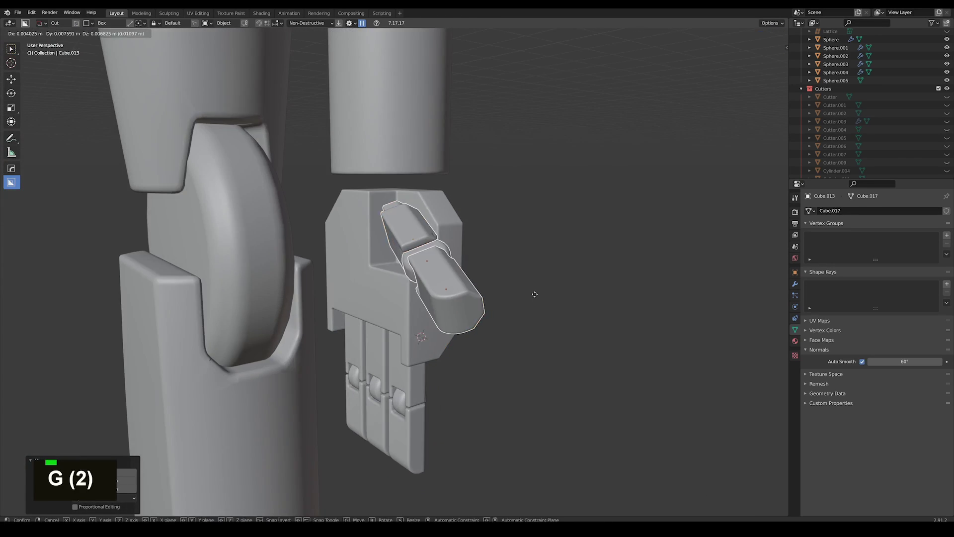
Step: Duplicate the thumb's joint cylinder and rotate the copy to serve as the thumb's base joint in the palm recess
{"action": "key", "text": "shift+d"}
{"action": "key", "text": "r"}
{"action": "key", "text": "x"}
{"action": "key", "text": "r"}
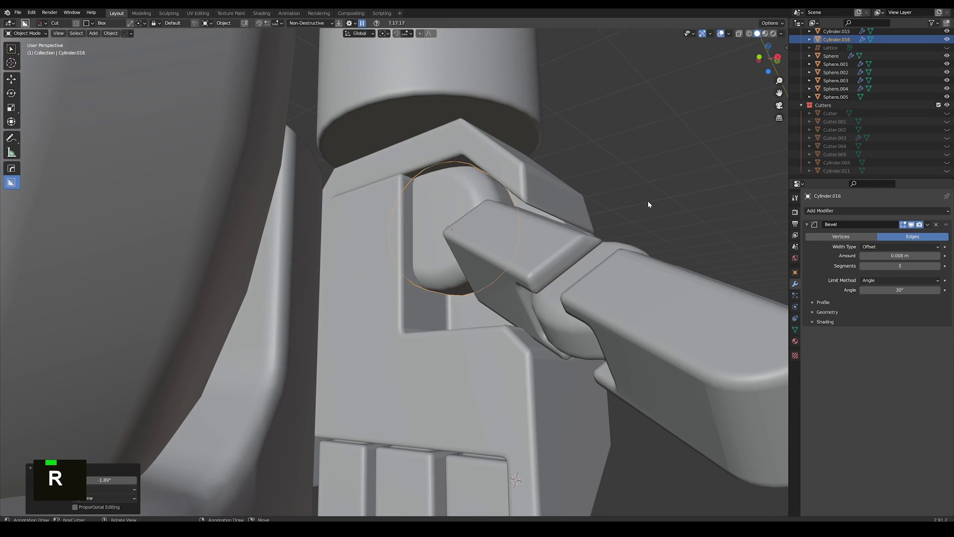
Step: Add a loop cut in the palm's thumb recess, slide it toward the edge, and extrude the selected faces
{"action": "key", "text": "Tab"}
{"action": "key", "text": "Tab"}
{"action": "key", "text": "Tab"}
{"action": "key", "text": "alt+h"}
{"action": "key", "text": "ctrl+r"}
{"action": "key", "text": "g"}
{"action": "key", "text": "g"}
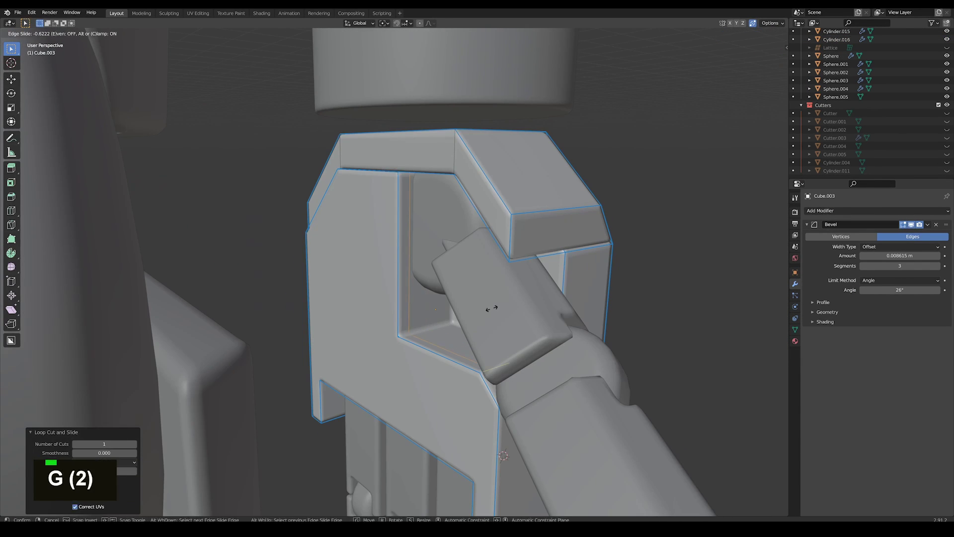
{"action": "key", "text": "3"}
{"action": "key", "text": "e"}
{"action": "key", "text": "Tab"}
Step: Size and position a cube as a tall plate at the knee, stretching it by 1.875 along Z
{"action": "key", "text": "s"}
{"action": "left_click", "coordinate": [615, 266]}
{"action": "key", "text": "s"}
{"action": "key", "text": "g"}
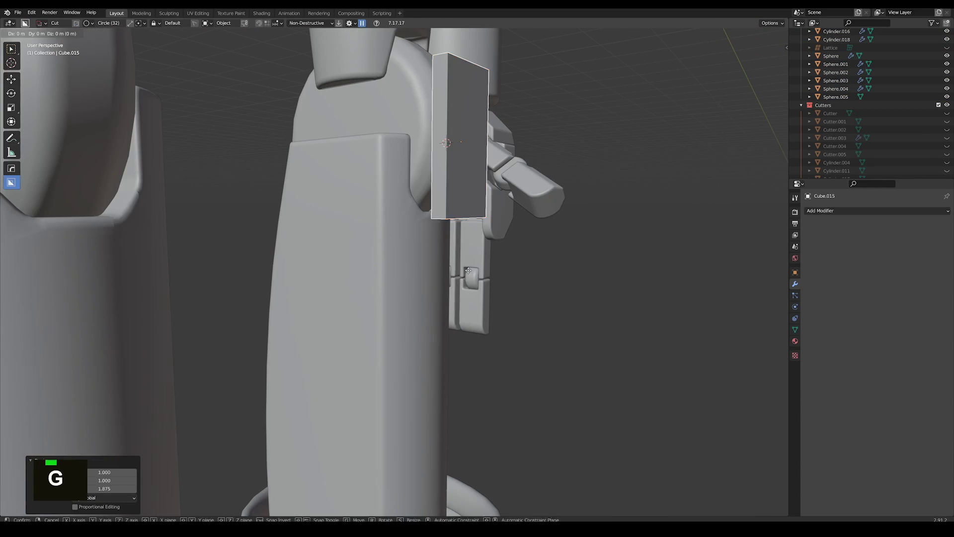
{"action": "key", "text": "s"}
{"action": "key", "text": "z"}
Step: Move the side faces of the knee plate to give it an angled, wrapped shape, and mirror it to the other leg
{"action": "key", "text": "Tab"}
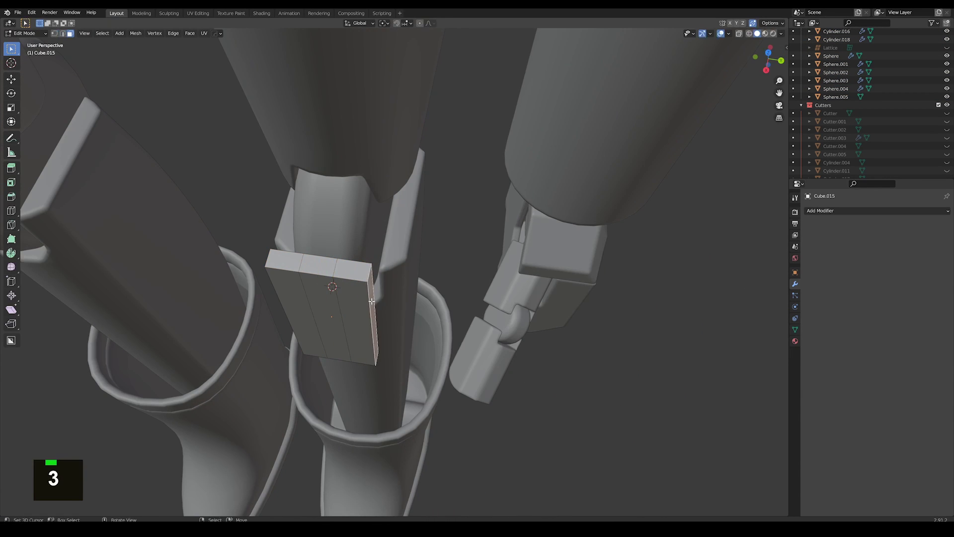
{"action": "middle_click_drag", "start_coordinate": [371, 301], "coordinate": [477, 323]}
{"action": "left_click", "coordinate": [440, 323], "text": "shift"}
{"action": "key", "text": "g"}
{"action": "key", "text": "z"}
{"action": "key", "text": "z"}
{"action": "key", "text": "q"}
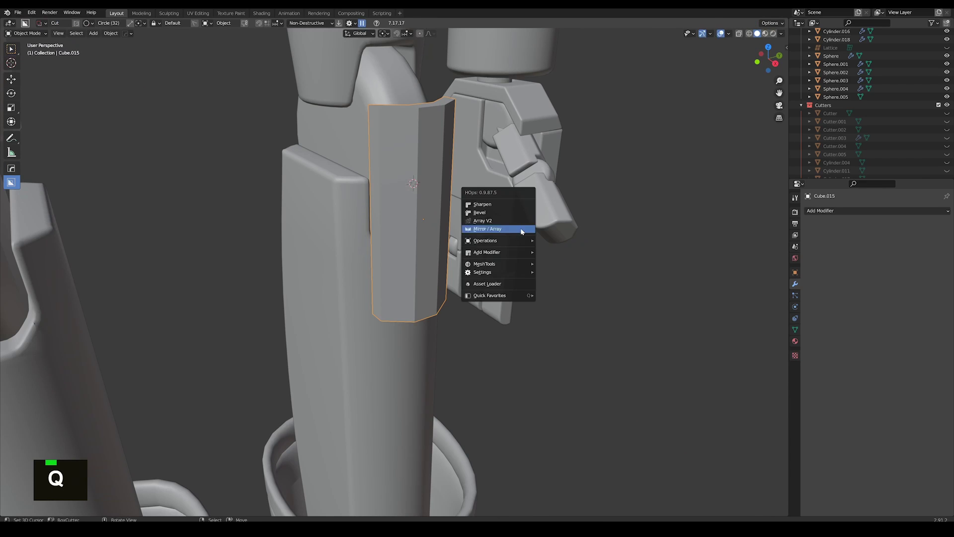
{"action": "left_click", "coordinate": [497, 222]}
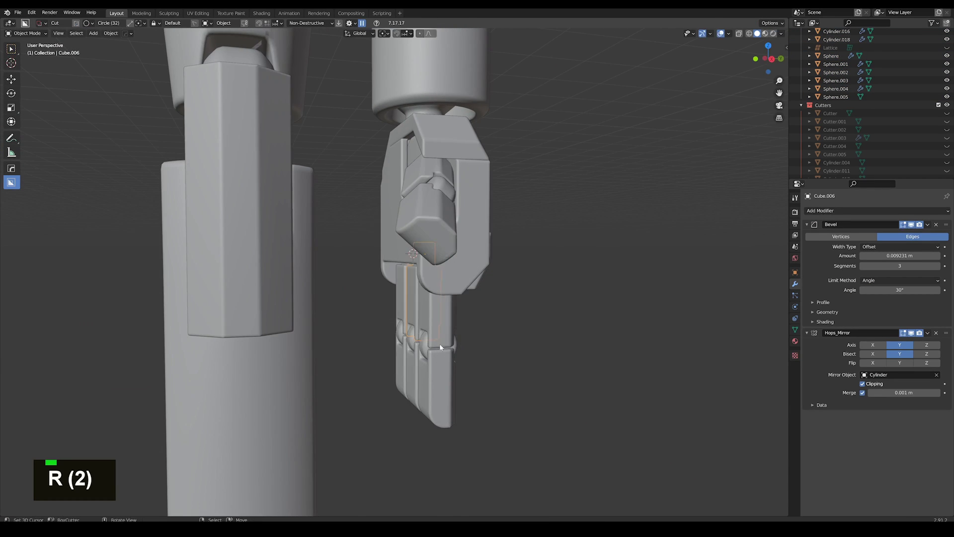
Step: Edit the hand part near the first finger by moving the picked geometry along Y
{"action": "left_click", "coordinate": [414, 257]}
{"action": "middle_click_drag", "start_coordinate": [441, 288], "coordinate": [412, 204]}
{"action": "right_click", "coordinate": [392, 229]}
{"action": "key", "text": "Tab"}
{"action": "scroll", "coordinate": [413, 203], "scroll_direction": "up", "scroll_amount": 2}
{"action": "right_click", "coordinate": [398, 209]}
{"action": "key", "text": "g"}
{"action": "key", "text": "y"}
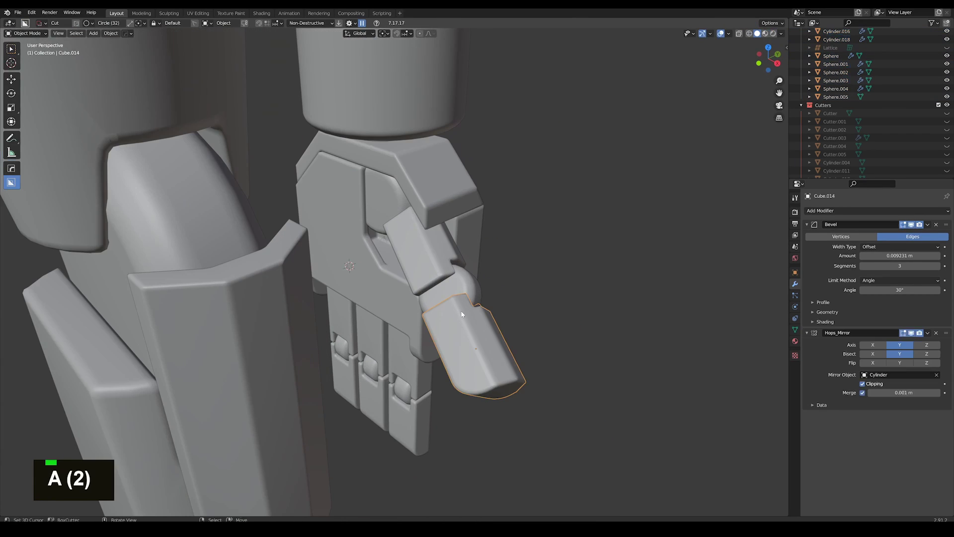
Step: Parent the thumb's tip to the adjoining thumb part and remove the Hops_Mirror modifier from the upper thumb segment
{"action": "key", "text": "ctrl+p"}
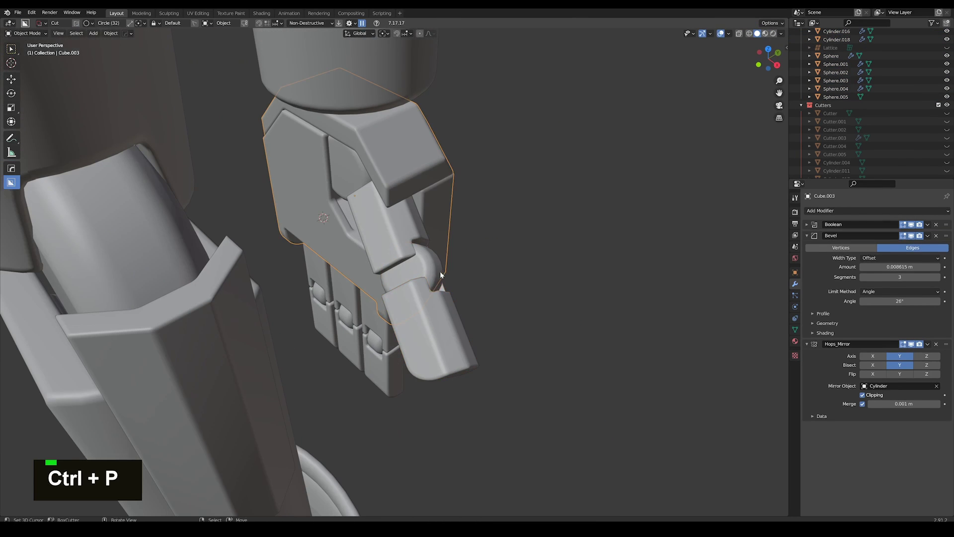
{"action": "key", "text": "r"}
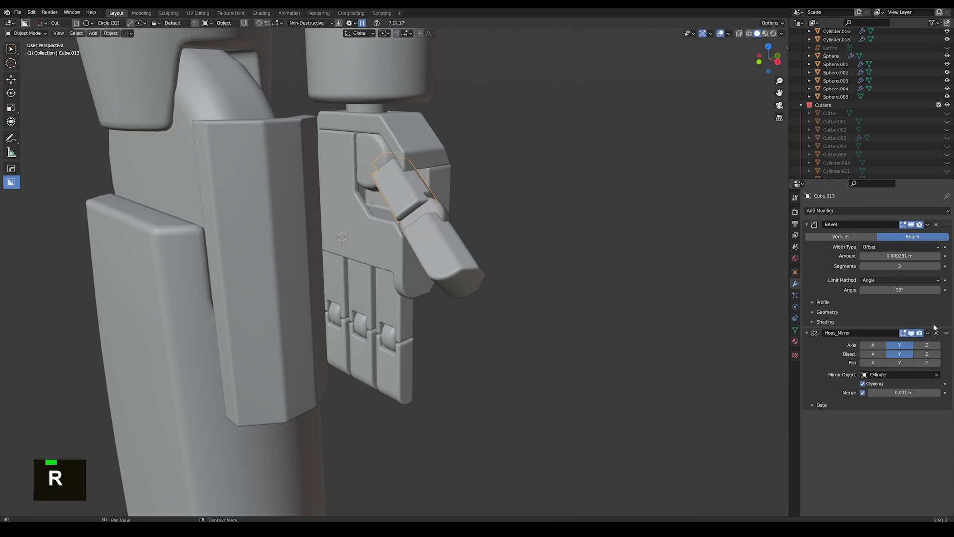
{"action": "key", "text": "ctrl+a"}
{"action": "left_click", "coordinate": [405, 197]}
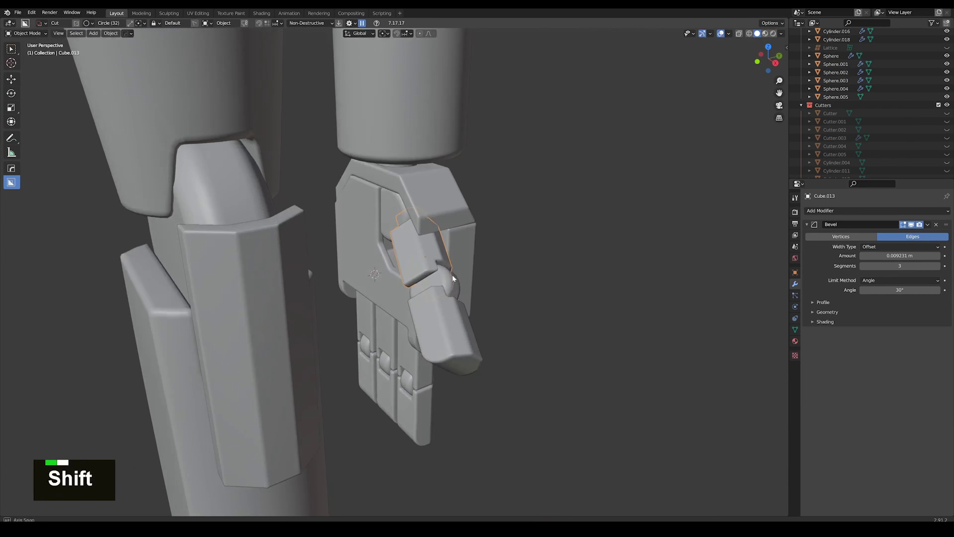
Step: Snap the 3D cursor to the upper thumb segment's palm end, set the segment's origin there, and test its rotation
{"action": "key", "text": "Tab"}
{"action": "key", "text": "shift+s"}
{"action": "key", "text": "Tab"}
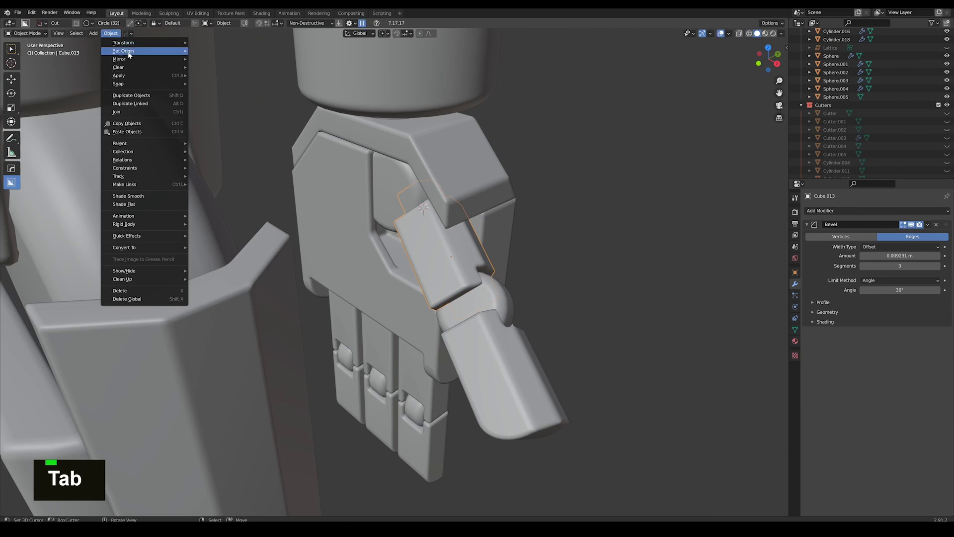
{"action": "key", "text": "r"}
{"action": "key", "text": "r"}
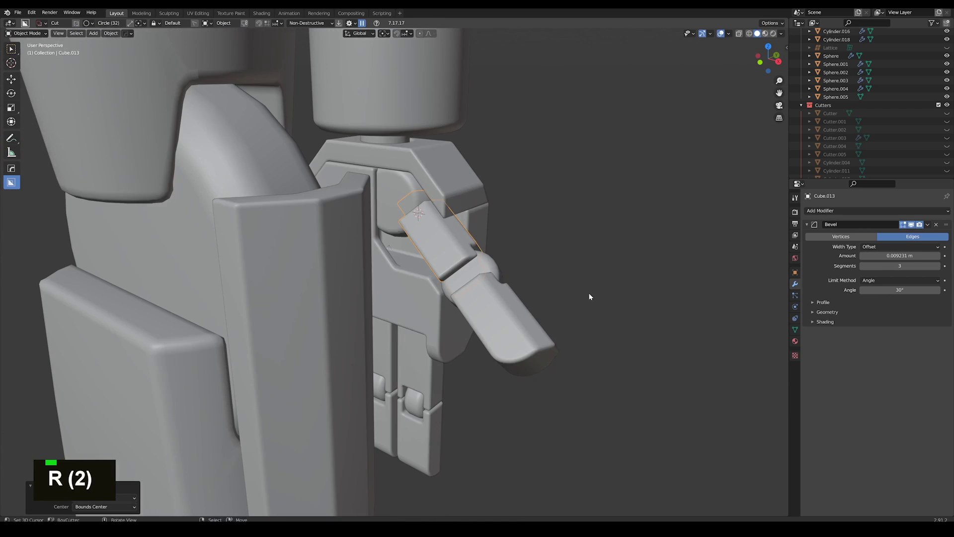
Step: Parent the upper thumb segment to the round base joint in the palm and test the joint's rotation
{"action": "left_click", "coordinate": [386, 200], "text": "shift"}
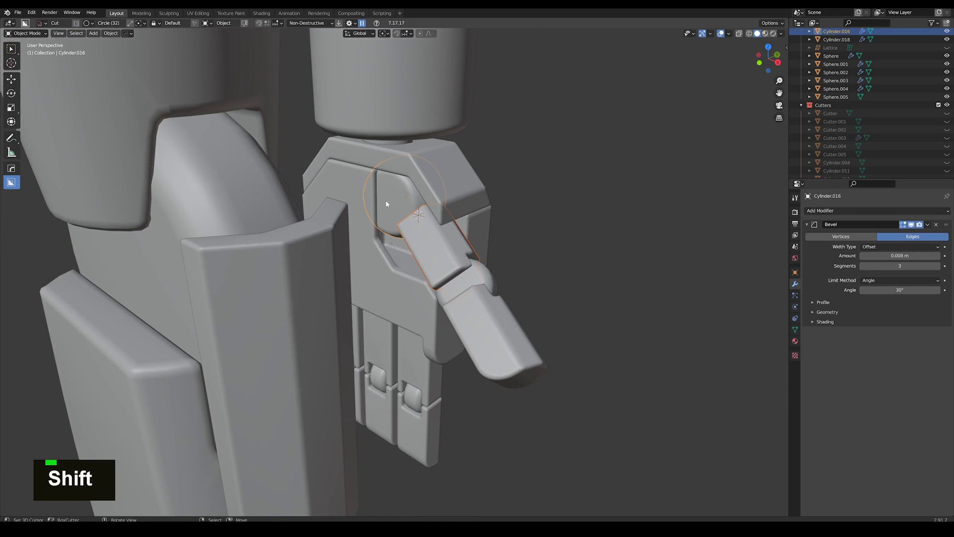
{"action": "key", "text": "ctrl+p"}
{"action": "key", "text": "r"}
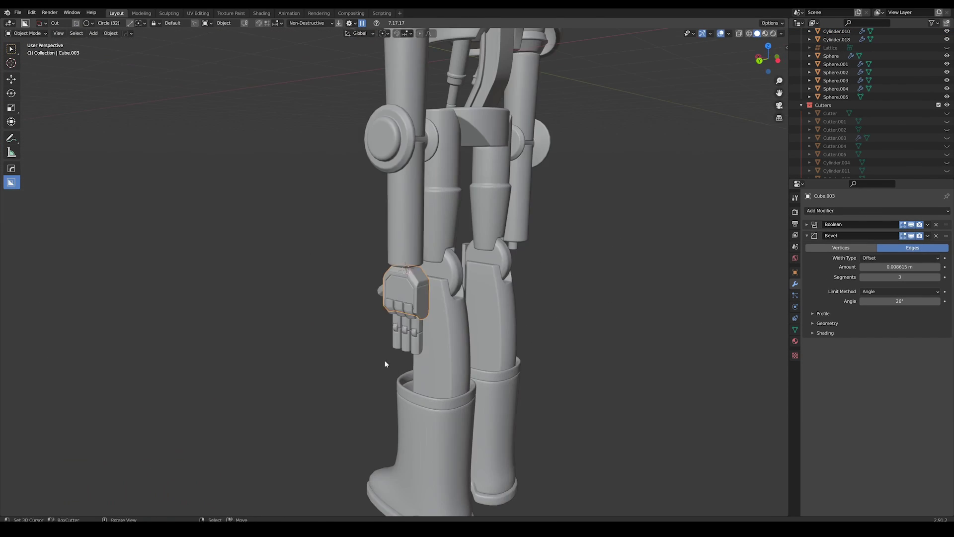
Step: Parent the palm to the wrist cylinder as an object with Keep Transform, and test the hand's rotation
{"action": "key", "text": "r"}
{"action": "key", "text": "r"}
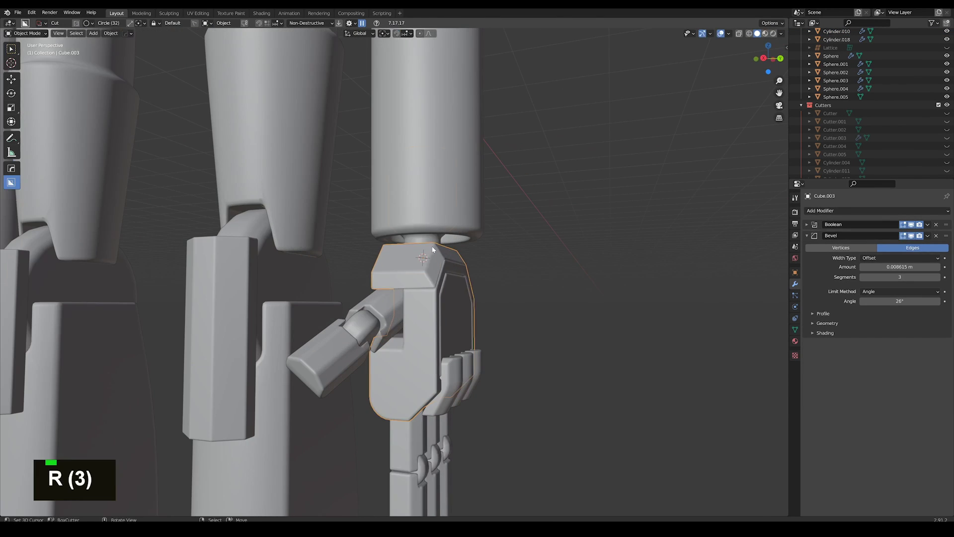
{"action": "left_click", "coordinate": [432, 246], "text": "shift"}
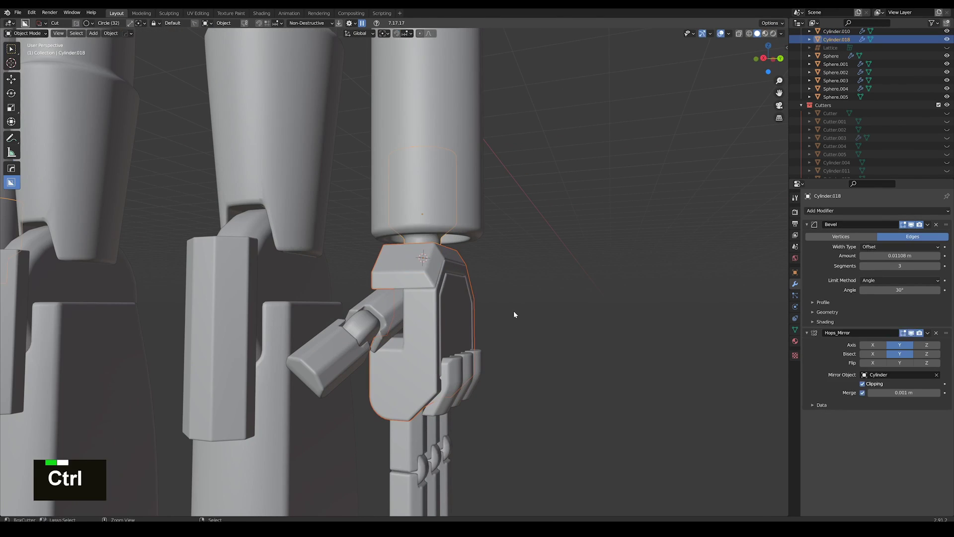
{"action": "key", "text": "r"}
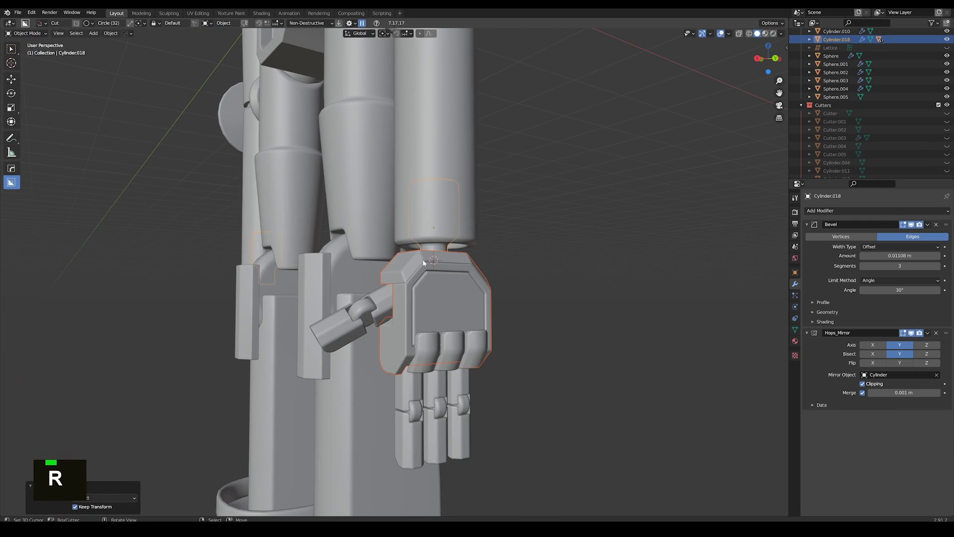
Step: Parent the wrist cylinder to the forearm
{"action": "left_click", "coordinate": [489, 227], "text": "shift"}
{"action": "key", "text": "ctrl+p"}
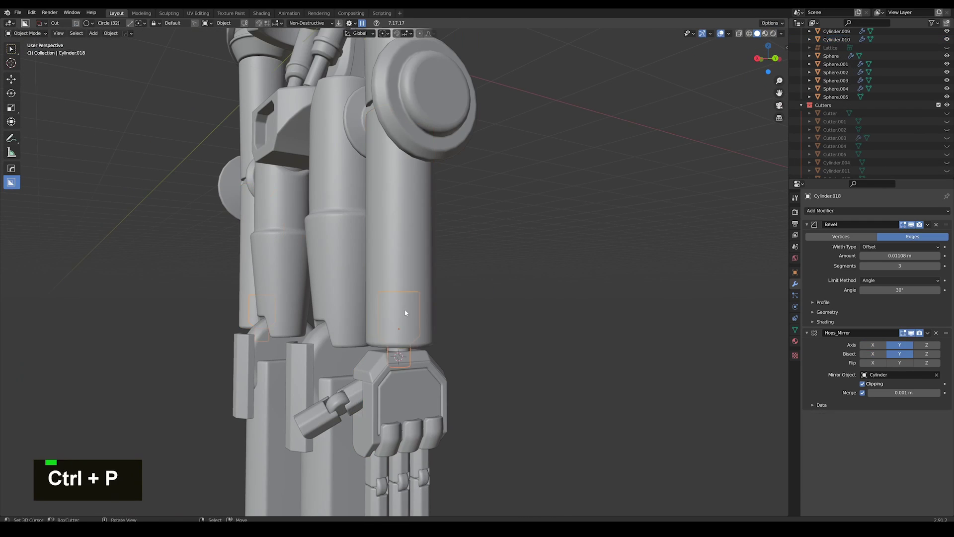
Step: Snap the 3D cursor to the elbow joint and set the origins of both the joint and the forearm there
{"action": "key", "text": "Tab"}
{"action": "key", "text": "Tab"}
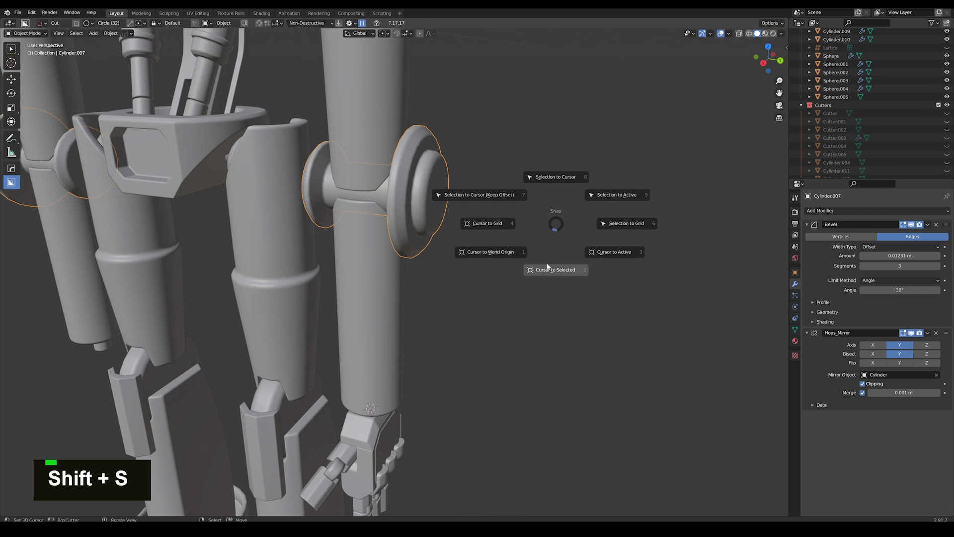
{"action": "left_click", "coordinate": [548, 269]}
{"action": "left_click", "coordinate": [111, 33]}
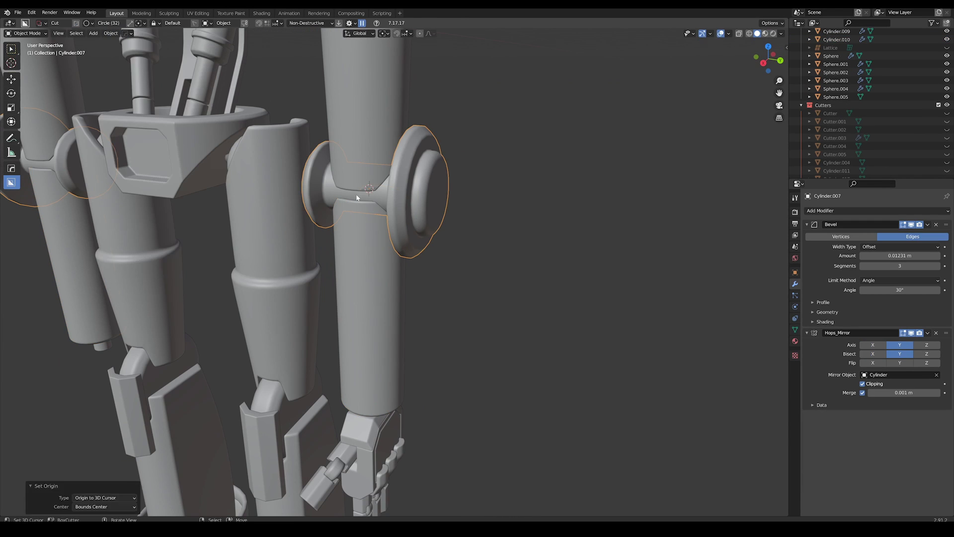
{"action": "left_click", "coordinate": [371, 269]}
{"action": "left_click", "coordinate": [110, 33]}
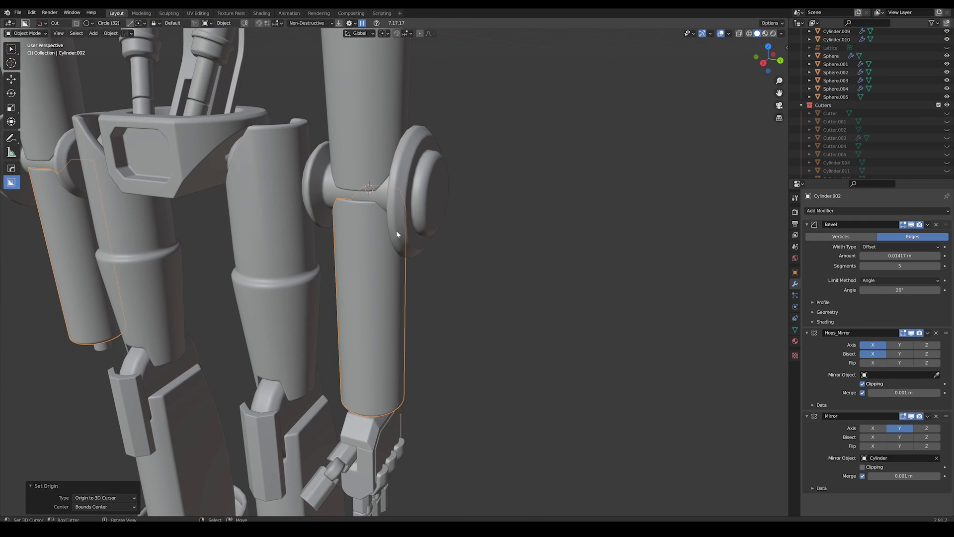
Step: Parent the forearm to the elbow joint with Keep Transform and test the rotation
{"action": "key", "text": "ctrl+p"}
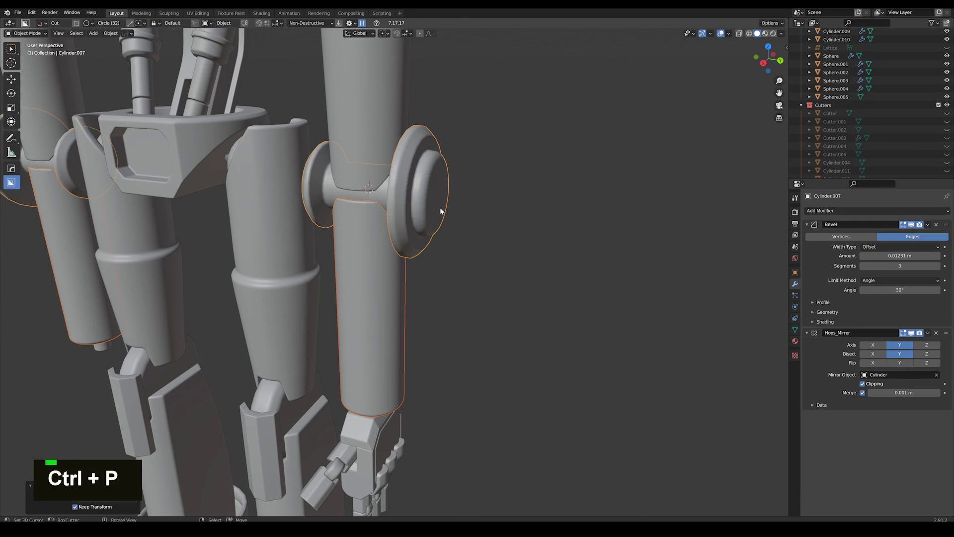
{"action": "key", "text": "r"}
{"action": "key", "text": "r"}
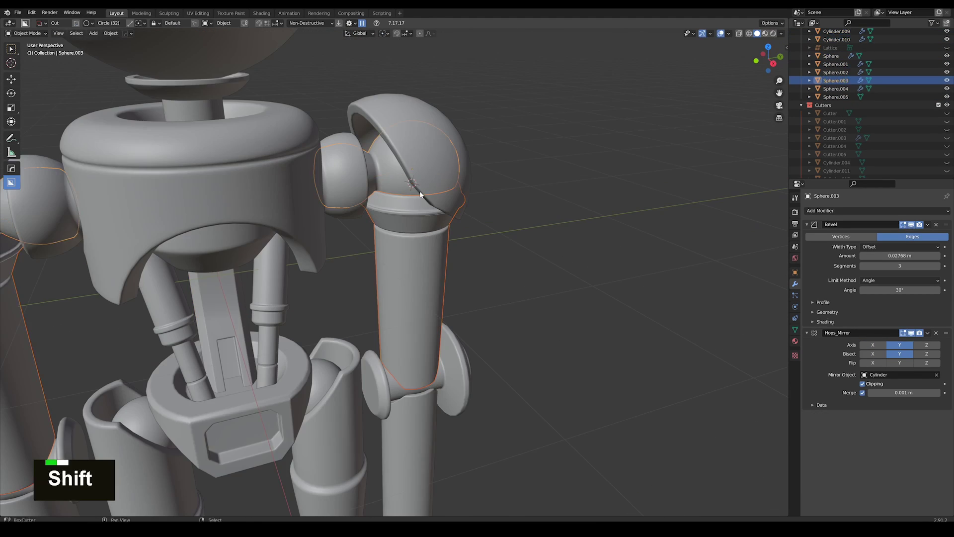
Step: Parent the upper arm to the shoulder joint, set that joint's origin to the 3D cursor at its inner ball, and test its rotation
{"action": "key", "text": "ctrl+p"}
{"action": "key", "text": "r"}
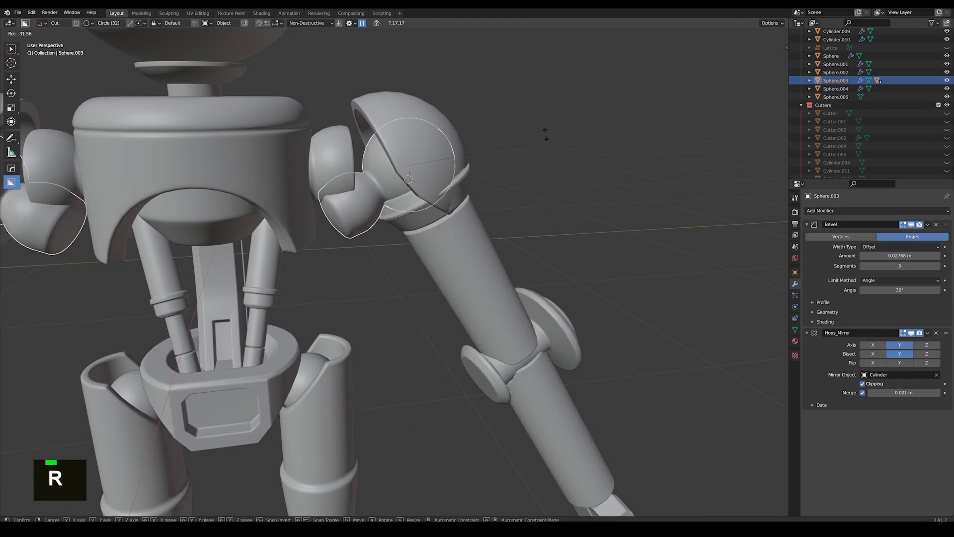
{"action": "key", "text": "Tab"}
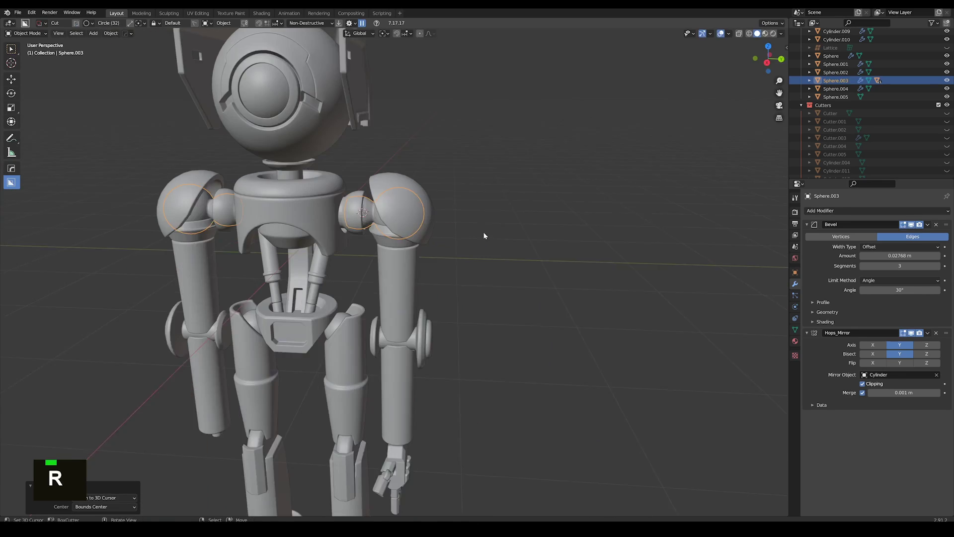
{"action": "key", "text": "r"}
{"action": "right_click", "coordinate": [535, 200]}
Step: Parent the outer shoulder shell to the shoulder joint and test rotating the whole arm
{"action": "right_click", "coordinate": [418, 199]}
{"action": "right_click", "coordinate": [362, 213], "text": "shift"}
{"action": "key", "text": "ctrl+p"}
{"action": "right_click", "coordinate": [363, 213]}
{"action": "scroll", "coordinate": [509, 303], "scroll_direction": "down", "scroll_amount": 4}
{"action": "middle_click_drag", "start_coordinate": [509, 305], "coordinate": [528, 304]}
{"action": "key", "text": "r"}
{"action": "key", "text": "r"}
{"action": "key", "text": "r"}
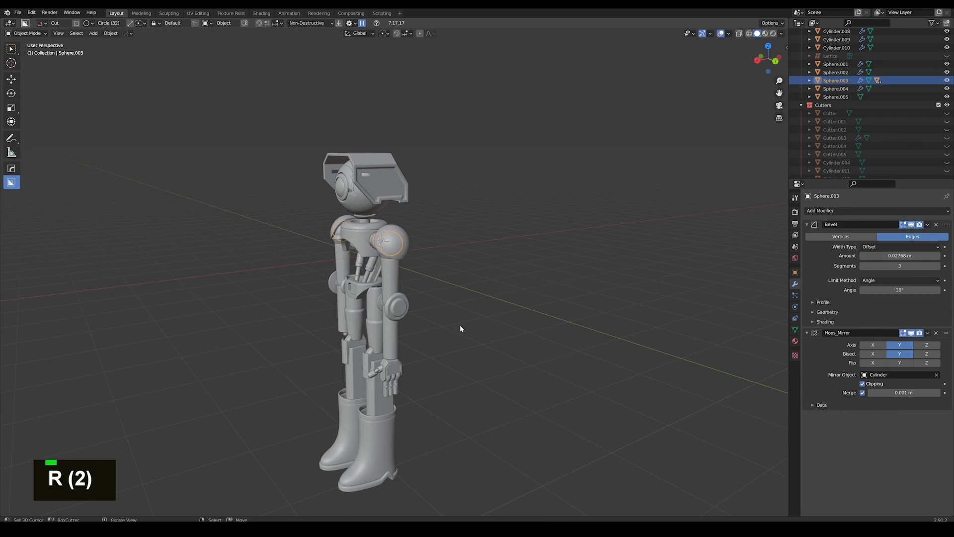
Step: Duplicate the entire arm with its chest socket and mirror the copy across the body with a Y scale of -1
{"action": "key", "text": "b"}
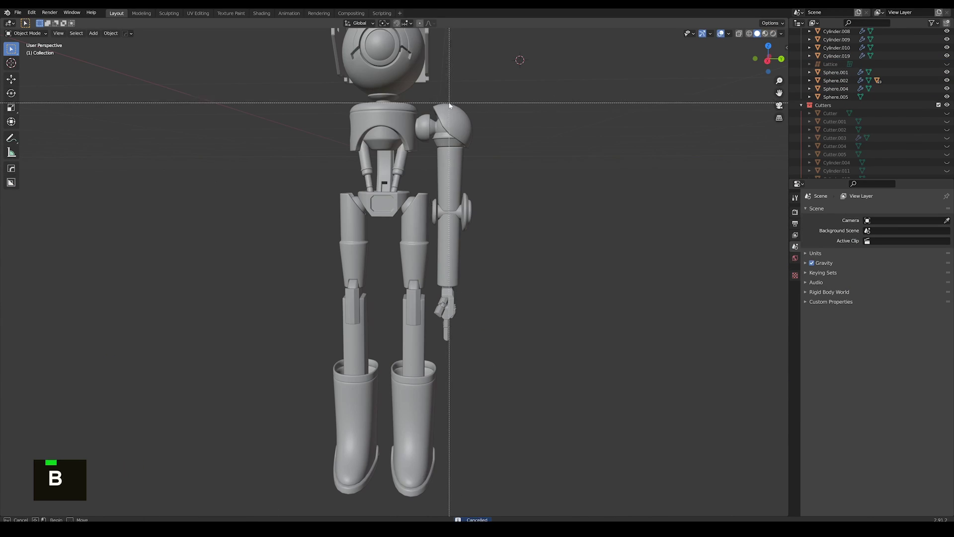
{"action": "left_click_drag", "start_coordinate": [434, 94], "coordinate": [578, 381]}
{"action": "right_click", "coordinate": [425, 127], "text": "shift"}
{"action": "middle_click_drag", "start_coordinate": [472, 164], "coordinate": [481, 200], "text": "shift"}
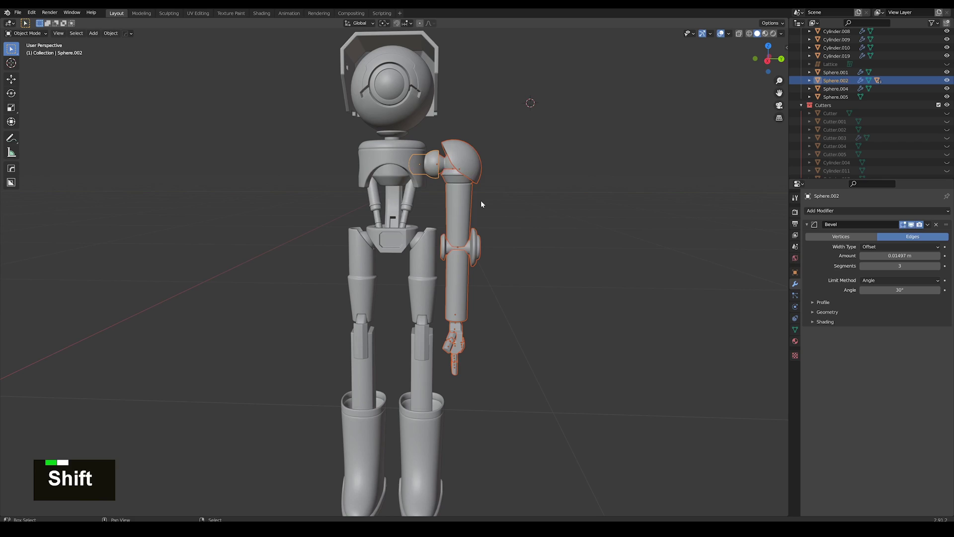
{"action": "left_click", "coordinate": [401, 41]}
{"action": "middle_click_drag", "start_coordinate": [600, 175], "coordinate": [595, 187], "text": "shift"}
{"action": "key", "text": "shift+d"}
{"action": "right_click", "coordinate": [594, 187]}
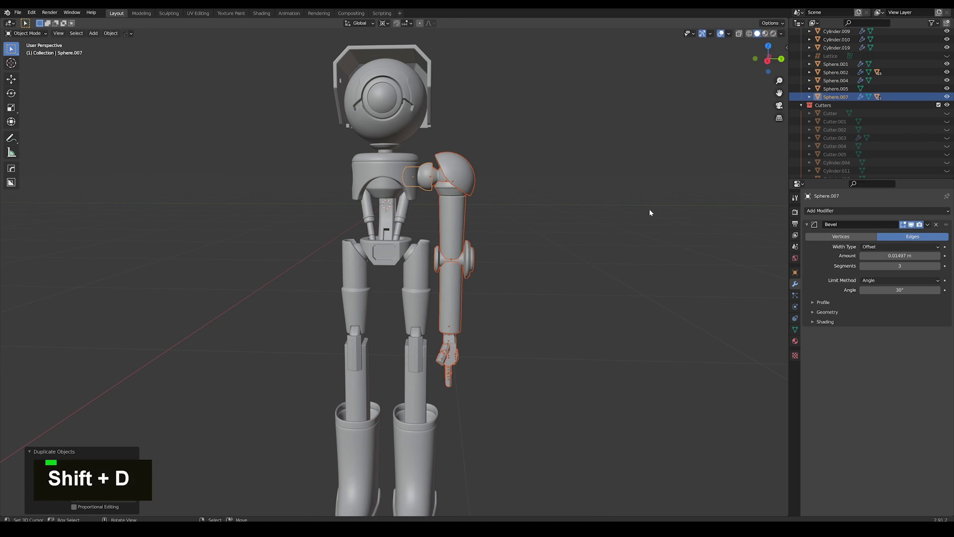
{"action": "type", "text": "sy-1"}
{"action": "key", "text": "Return"}
Step: Test the rotation of the mirrored arm at its shoulder
{"action": "middle_click_drag", "start_coordinate": [533, 229], "coordinate": [577, 217]}
{"action": "scroll", "coordinate": [576, 216], "scroll_direction": "up", "scroll_amount": 2}
{"action": "right_click", "coordinate": [348, 119]}
{"action": "key", "text": "r"}
{"action": "key", "text": "r"}
{"action": "right_click", "coordinate": [357, 129]}
Step: Test rotating the arm joints and the original arm's chest socket in free trackball mode
{"action": "middle_click_drag", "start_coordinate": [547, 169], "coordinate": [490, 191]}
{"action": "key", "text": "r"}
{"action": "key", "text": "r"}
{"action": "key", "text": "r"}
{"action": "key", "text": "r"}
{"action": "right_click", "coordinate": [498, 175]}
{"action": "left_click", "coordinate": [521, 189]}
{"action": "left_click", "coordinate": [502, 142]}
{"action": "key", "text": "r"}
{"action": "key", "text": "r"}
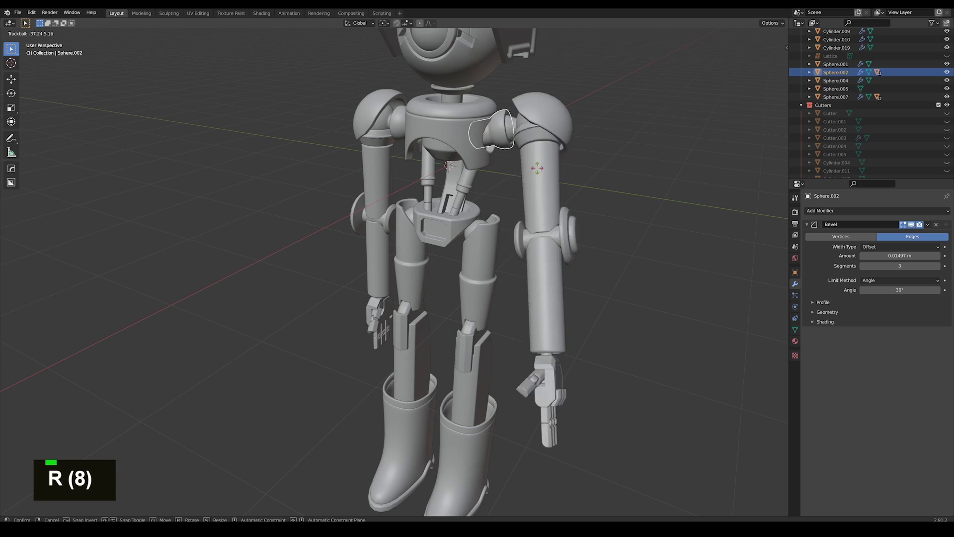
{"action": "right_click", "coordinate": [532, 173]}
{"action": "key", "text": "a"}
{"action": "key", "text": "a"}
{"action": "scroll", "coordinate": [519, 216], "scroll_direction": "down", "scroll_amount": 2}
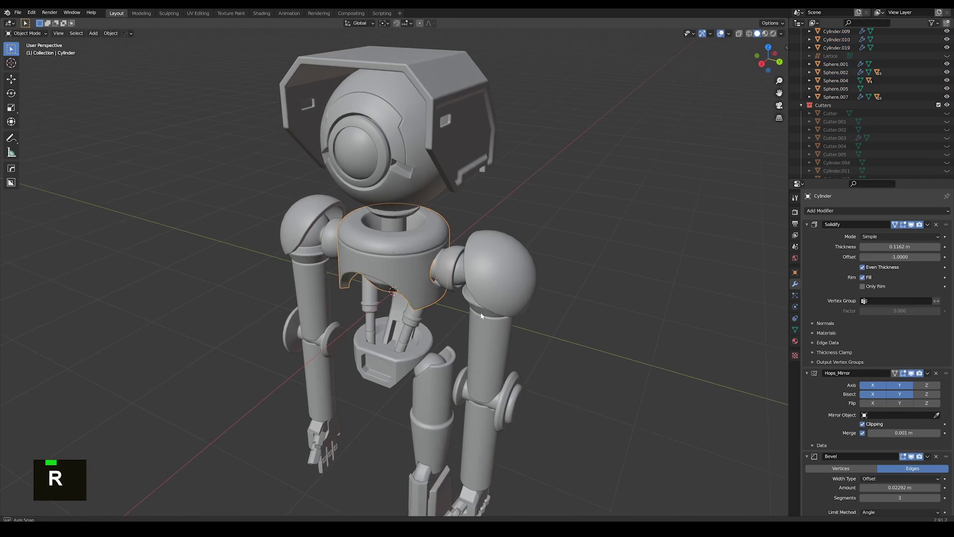
Step: Test the rotation of the torso and of the original arm's chest socket
{"action": "middle_click_drag", "start_coordinate": [481, 316], "coordinate": [523, 294]}
{"action": "key", "text": "r"}
{"action": "key", "text": "r"}
{"action": "left_click", "coordinate": [458, 244]}
{"action": "key", "text": "r"}
{"action": "key", "text": "r"}
{"action": "scroll", "coordinate": [464, 303], "scroll_direction": "down", "scroll_amount": 1}
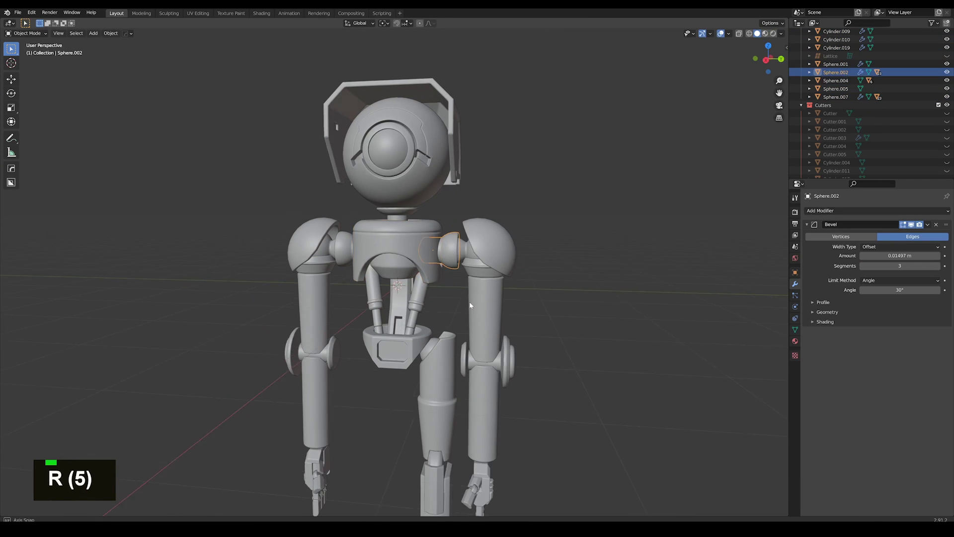
Step: Parent both chest sockets to the torso and test that rotating the torso carries the arms
{"action": "scroll", "coordinate": [464, 303], "scroll_direction": "up", "scroll_amount": 1}
{"action": "left_click", "coordinate": [339, 241], "text": "shift"}
{"action": "left_click", "coordinate": [394, 238], "text": "shift"}
{"action": "left_click", "coordinate": [397, 235]}
{"action": "key", "text": "r"}
{"action": "key", "text": "r"}
{"action": "key", "text": "r"}
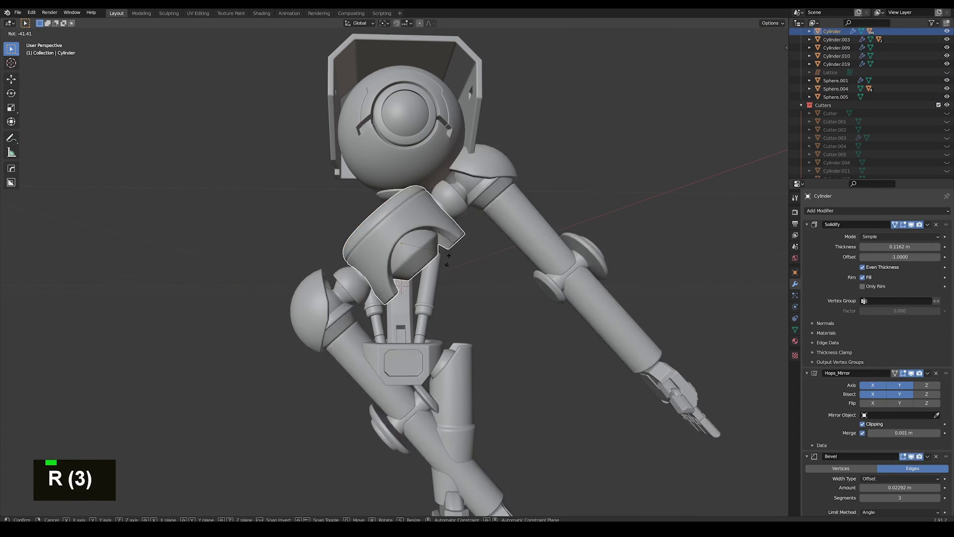
{"action": "right_click", "coordinate": [447, 289]}
Step: Parent both waist pistons, the spine and the torso to the pelvis
{"action": "left_click", "coordinate": [426, 298]}
{"action": "left_click", "coordinate": [374, 298], "text": "shift"}
{"action": "left_click", "coordinate": [404, 304], "text": "shift"}
{"action": "left_click", "coordinate": [415, 234], "text": "shift"}
{"action": "left_click", "coordinate": [424, 358], "text": "shift"}
{"action": "key", "text": "ctrl+p"}
{"action": "left_click", "coordinate": [424, 358]}
Step: Test the rotation of the pelvis and the torso with their parented parts
{"action": "left_click", "coordinate": [422, 353]}
{"action": "key", "text": "r"}
{"action": "right_click", "coordinate": [474, 345]}
{"action": "middle_click_drag", "start_coordinate": [474, 345], "coordinate": [445, 356]}
{"action": "key", "text": "r"}
{"action": "key", "text": "r"}
{"action": "right_click", "coordinate": [453, 367]}
{"action": "left_click", "coordinate": [422, 258]}
{"action": "key", "text": "r"}
{"action": "key", "text": "r"}
{"action": "right_click", "coordinate": [505, 304]}
{"action": "middle_click_drag", "start_coordinate": [505, 305], "coordinate": [442, 357]}
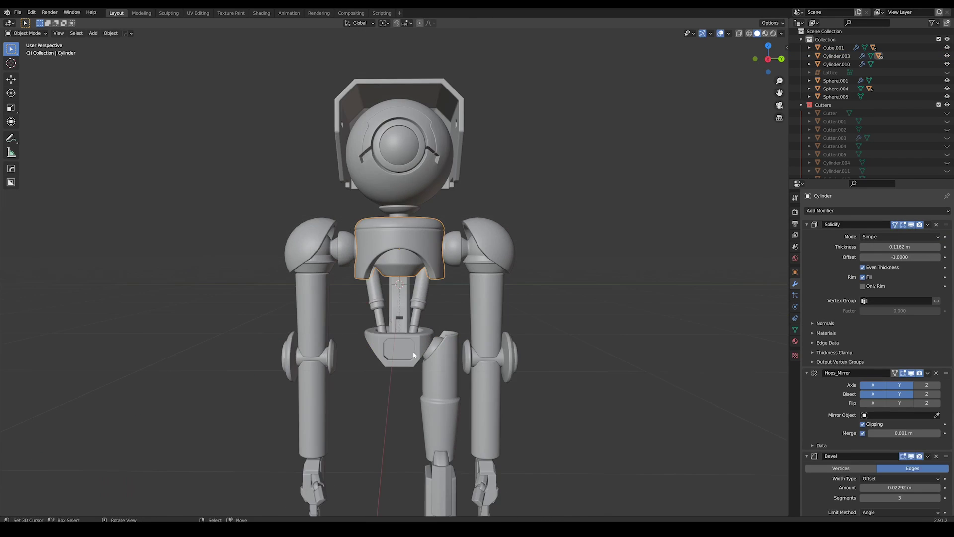
Step: Parent the visor to the head and the head to the neck with Keep Transform
{"action": "scroll", "coordinate": [442, 298], "scroll_direction": "up", "scroll_amount": 1}
{"action": "left_click", "coordinate": [366, 212]}
{"action": "left_click", "coordinate": [432, 191], "text": "shift"}
{"action": "key", "text": "ctrl+p"}
{"action": "left_click", "coordinate": [425, 219]}
{"action": "left_click", "coordinate": [395, 285], "text": "shift"}
{"action": "key", "text": "ctrl+p"}
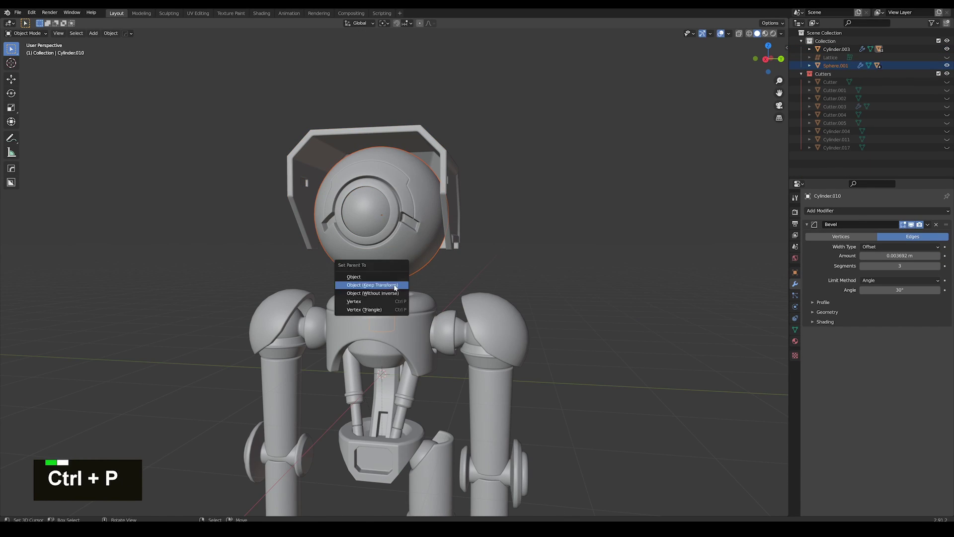
{"action": "left_click", "coordinate": [394, 285]}
Step: Test the rotation of the parented upper body
{"action": "left_click", "coordinate": [397, 244]}
{"action": "middle_click_drag", "start_coordinate": [596, 303], "coordinate": [533, 298]}
{"action": "left_click", "coordinate": [412, 199]}
{"action": "key", "text": "a"}
{"action": "left_click", "coordinate": [374, 334]}
{"action": "key", "text": "r"}
{"action": "key", "text": "r"}
{"action": "right_click", "coordinate": [422, 323]}
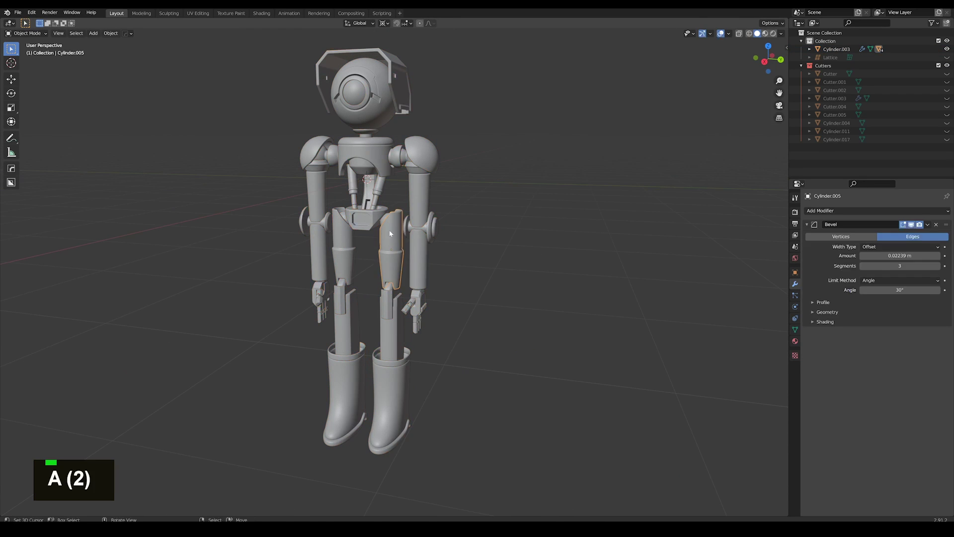
Step: Test the rotation of the hip ball joint
{"action": "left_click", "coordinate": [389, 222]}
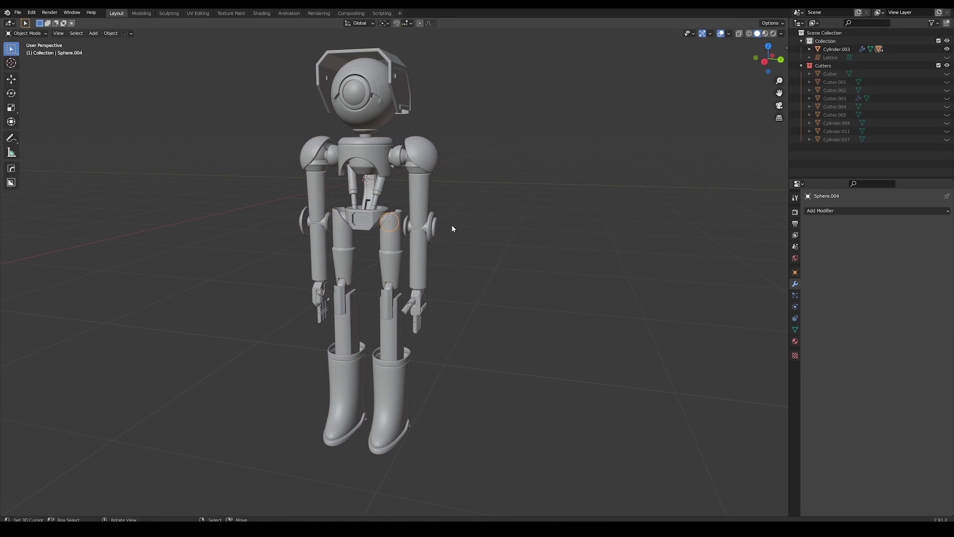
{"action": "key", "text": "r"}
{"action": "key", "text": "r"}
{"action": "right_click", "coordinate": [443, 209]}
Step: Pose the outstretched arm by trackball-rotating its shoulder joint 11.5° and -4.01°
{"action": "scroll", "coordinate": [447, 248], "scroll_direction": "up", "scroll_amount": 1}
{"action": "middle_click_drag", "start_coordinate": [448, 252], "coordinate": [471, 306]}
{"action": "middle_click_drag", "start_coordinate": [471, 306], "coordinate": [470, 184], "text": "shift"}
{"action": "right_click", "coordinate": [380, 142]}
{"action": "key", "text": "r"}
{"action": "key", "text": "r"}
{"action": "key", "text": "r"}
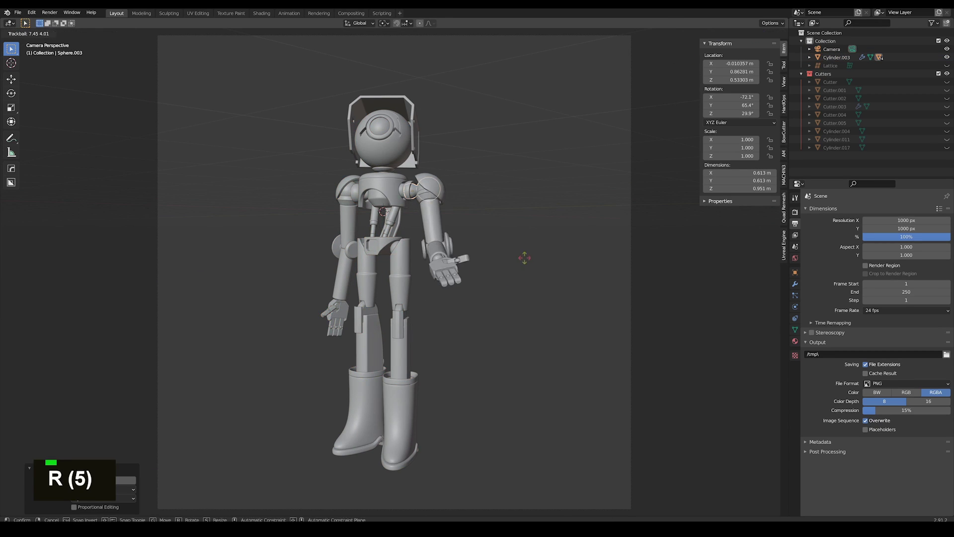
{"action": "left_click", "coordinate": [525, 260]}
{"action": "middle_click_drag", "start_coordinate": [525, 262], "coordinate": [557, 289]}
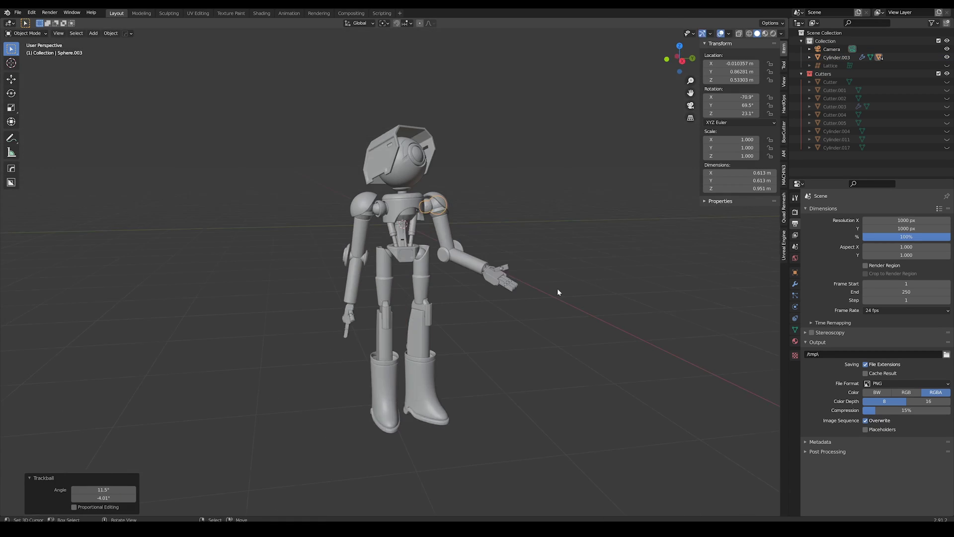
{"action": "middle_click_drag", "start_coordinate": [517, 217], "coordinate": [545, 217]}
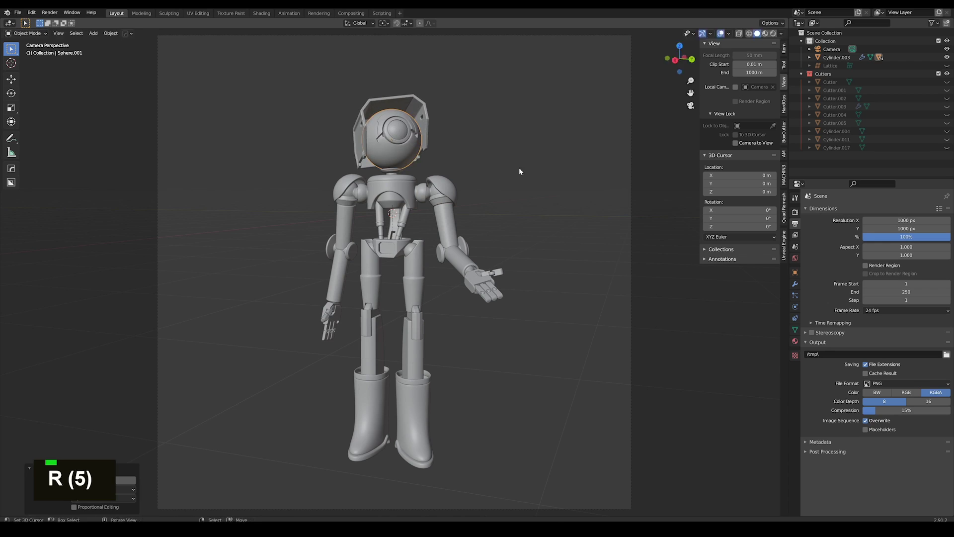
Step: Pose the outstretched hand by rotating its finger segments about their local Y and Z axes
{"action": "key", "text": "y"}
{"action": "key", "text": "y"}
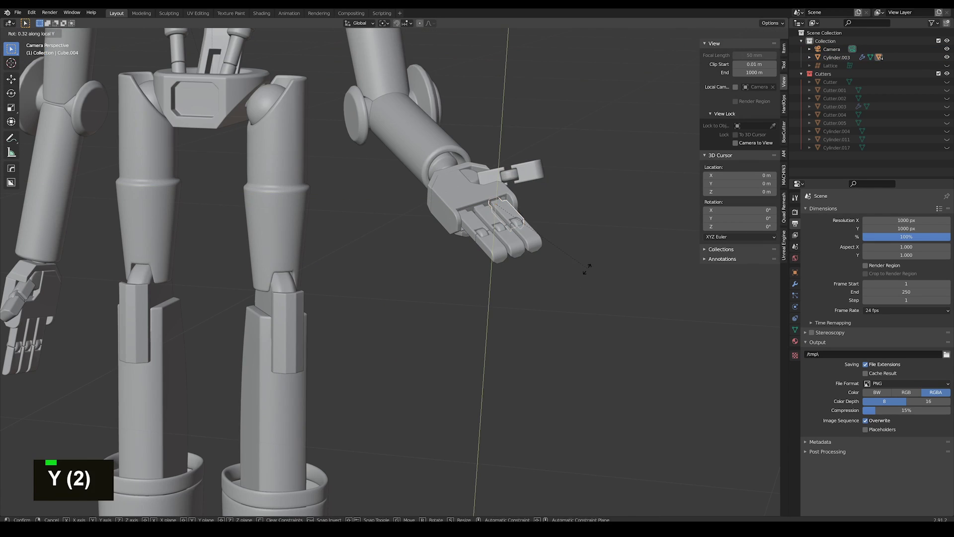
{"action": "key", "text": "z"}
{"action": "key", "text": "z"}
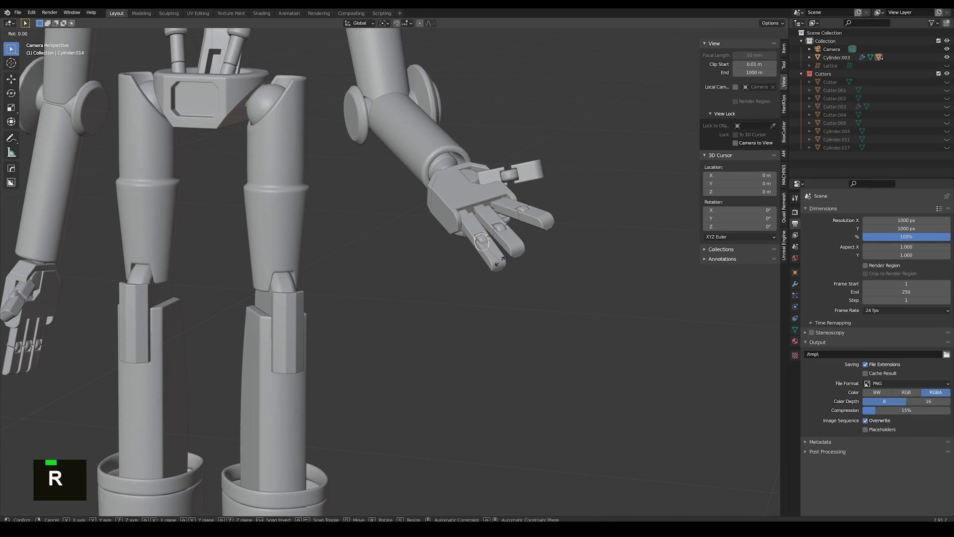
{"action": "left_click", "coordinate": [509, 175]}
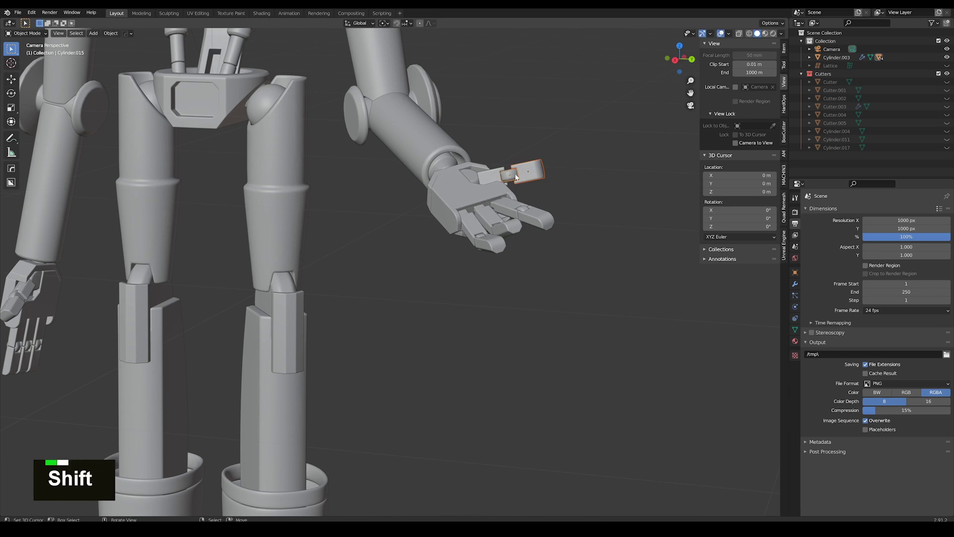
{"action": "key", "text": "a"}
{"action": "key", "text": "a"}
{"action": "scroll", "coordinate": [575, 207], "scroll_direction": "down", "scroll_amount": 3}
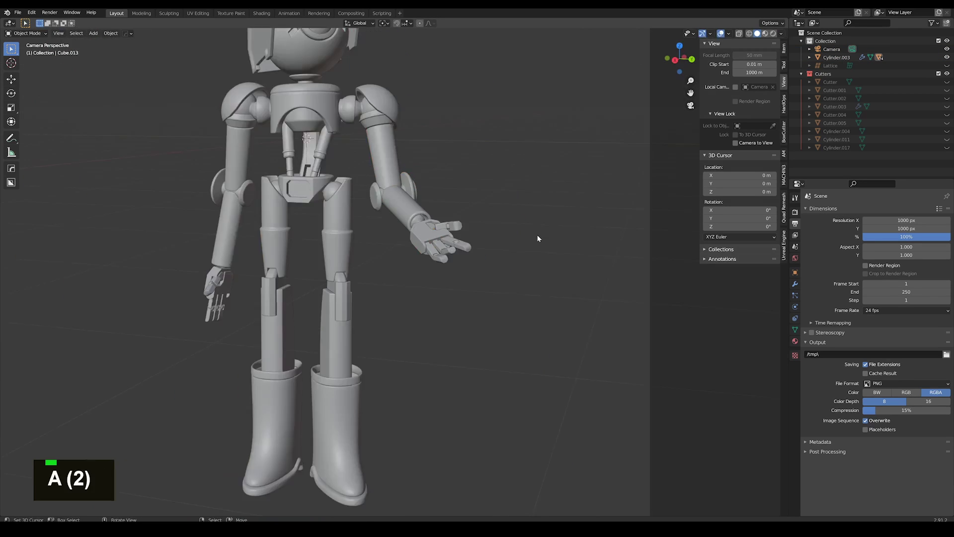
{"action": "scroll", "coordinate": [575, 208], "scroll_direction": "up", "scroll_amount": 2}
{"action": "right_click", "coordinate": [484, 222]}
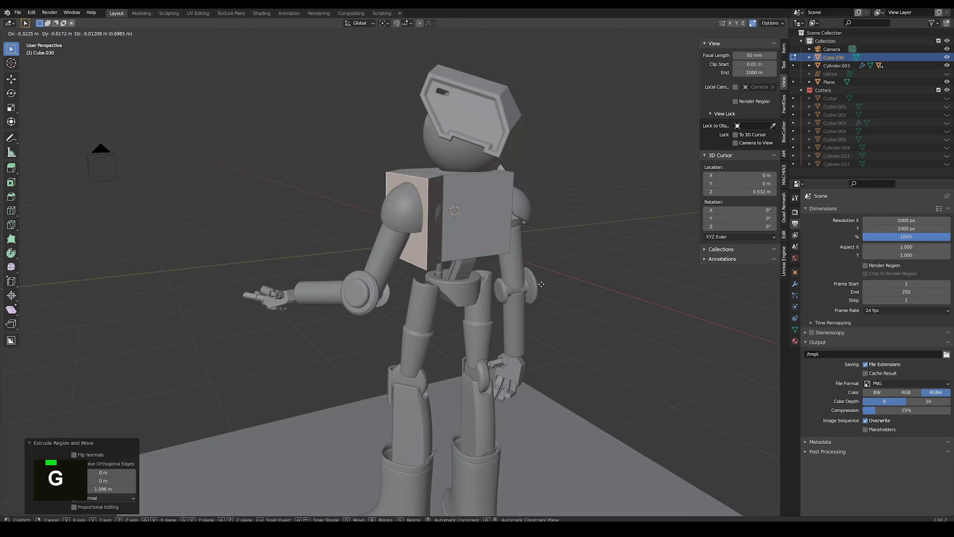
Step: Duplicate the torso, pelvis, arm and leg parts and move the copies into the "collision" collection
{"action": "left_click", "coordinate": [939, 247]}
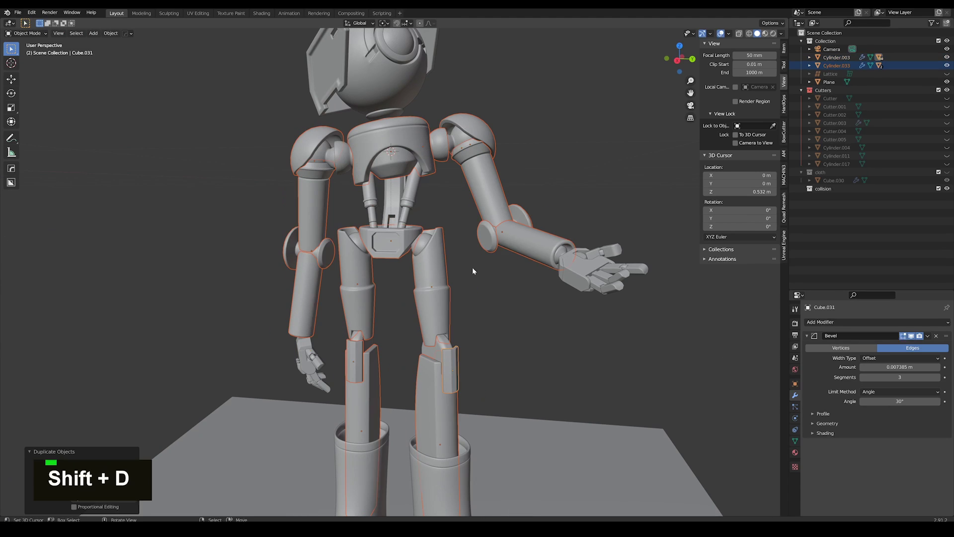
{"action": "key", "text": "m"}
{"action": "left_click", "coordinate": [841, 171]}
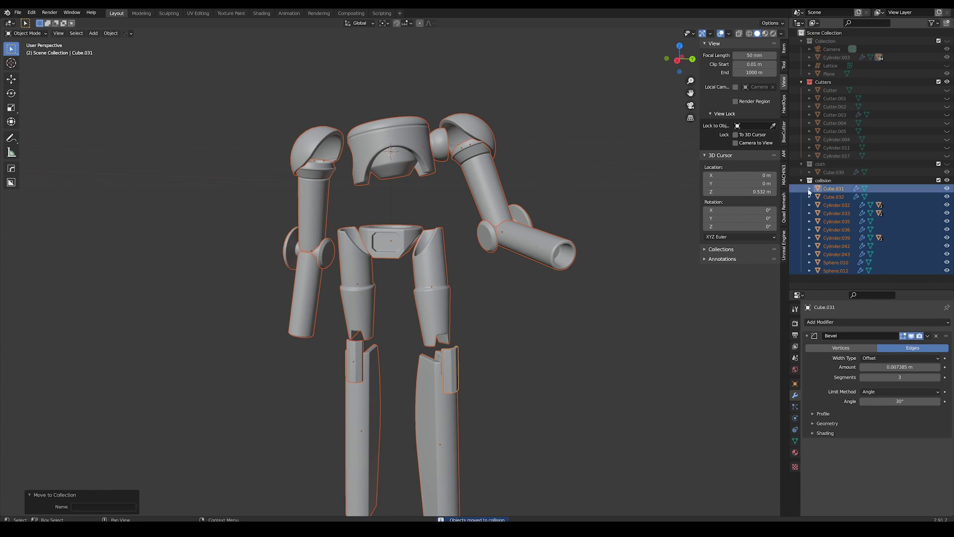
Step: Add a Subdivision modifier with 1 viewport level and a Cloth modifier to the coat mesh
{"action": "key", "text": "a"}
{"action": "key", "text": "a"}
{"action": "key", "text": "Tab"}
{"action": "key", "text": "Tab"}
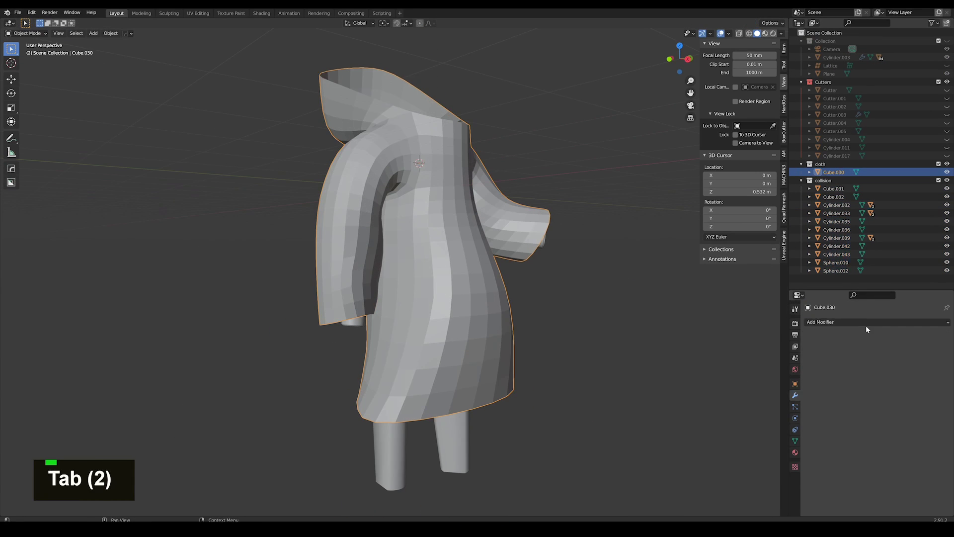
{"action": "left_click", "coordinate": [877, 322]}
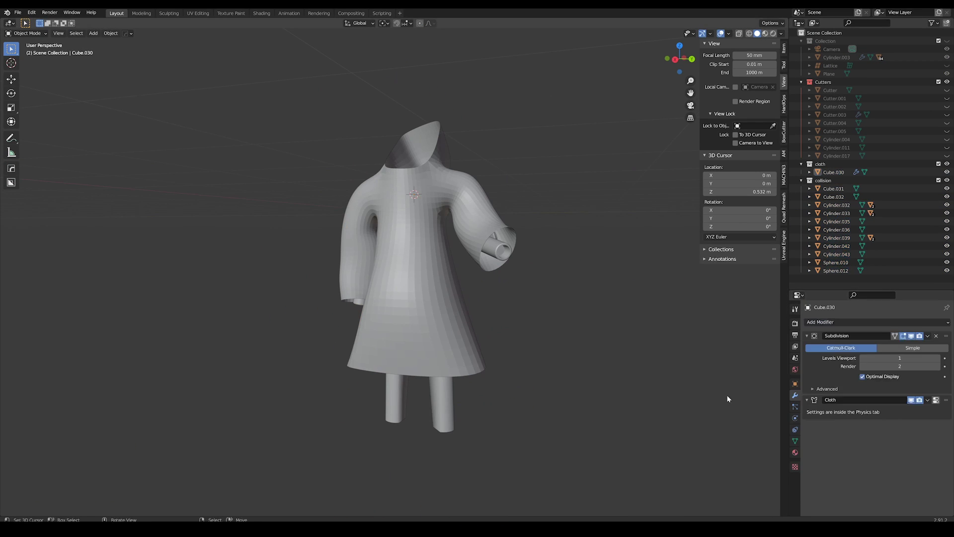
Step: Set the coat's cloth to collide with the "collision" collection and itself at 0.015 m, test playback, and return to frame 1
{"action": "left_click", "coordinate": [795, 418]}
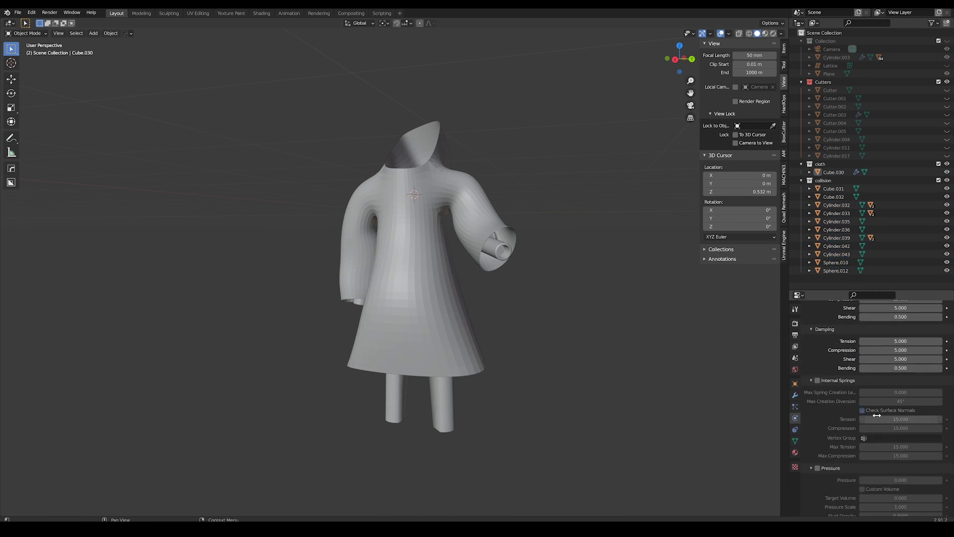
{"action": "scroll", "coordinate": [837, 473], "scroll_direction": "down", "scroll_amount": 10}
{"action": "scroll", "coordinate": [837, 473], "scroll_direction": "down", "scroll_amount": 2}
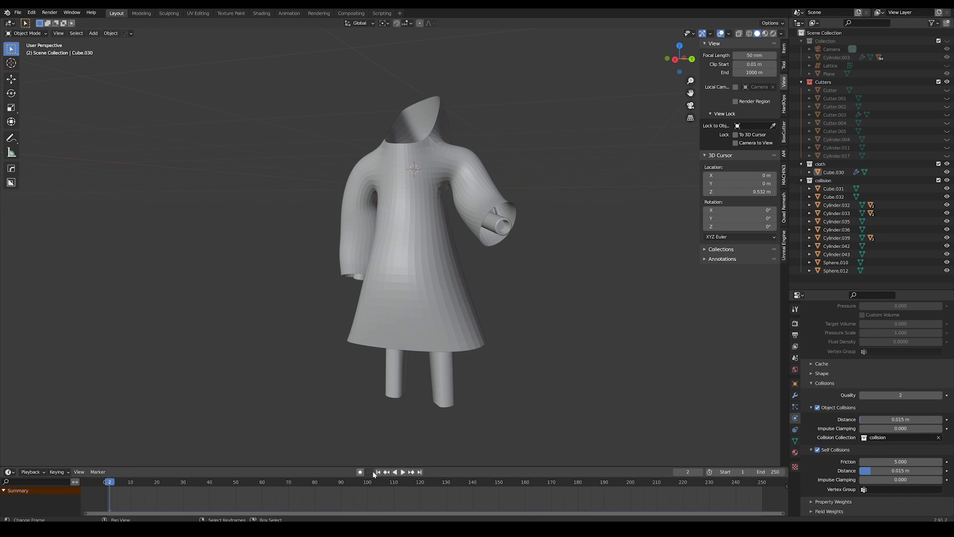
{"action": "key", "text": "space"}
{"action": "key", "text": "shift+Left"}
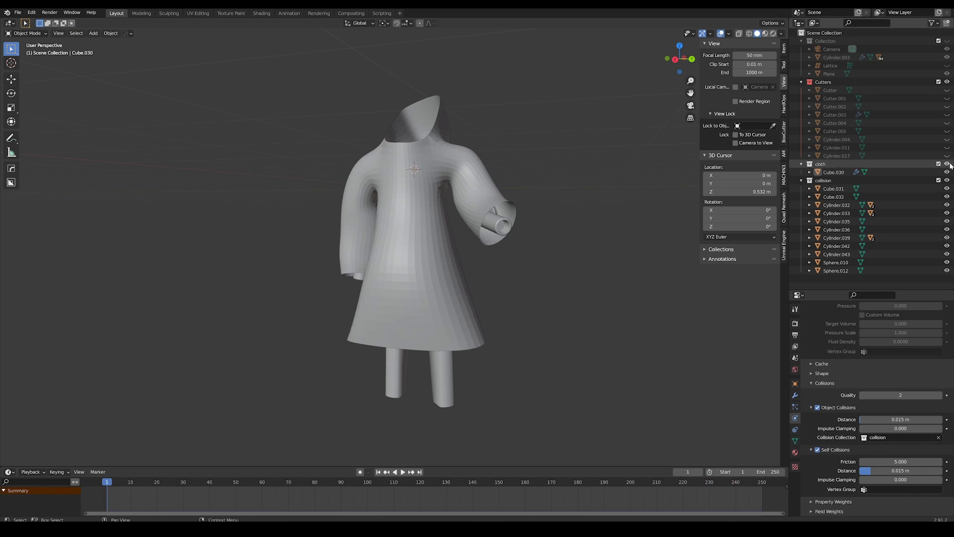
Step: Toggle the cloth collection's visibility and enable Collision physics on every robot part in the "collision" collection
{"action": "left_click", "coordinate": [947, 164]}
{"action": "left_click", "coordinate": [838, 188]}
{"action": "left_click", "coordinate": [843, 341]}
{"action": "left_click", "coordinate": [840, 197]}
{"action": "left_click", "coordinate": [843, 341]}
{"action": "left_click", "coordinate": [840, 204]}
{"action": "left_click", "coordinate": [843, 340]}
{"action": "left_click", "coordinate": [840, 213]}
{"action": "left_click", "coordinate": [843, 341]}
{"action": "left_click", "coordinate": [837, 237]}
{"action": "left_click", "coordinate": [843, 341]}
{"action": "left_click", "coordinate": [836, 246]}
{"action": "left_click", "coordinate": [843, 341]}
{"action": "left_click", "coordinate": [836, 254]}
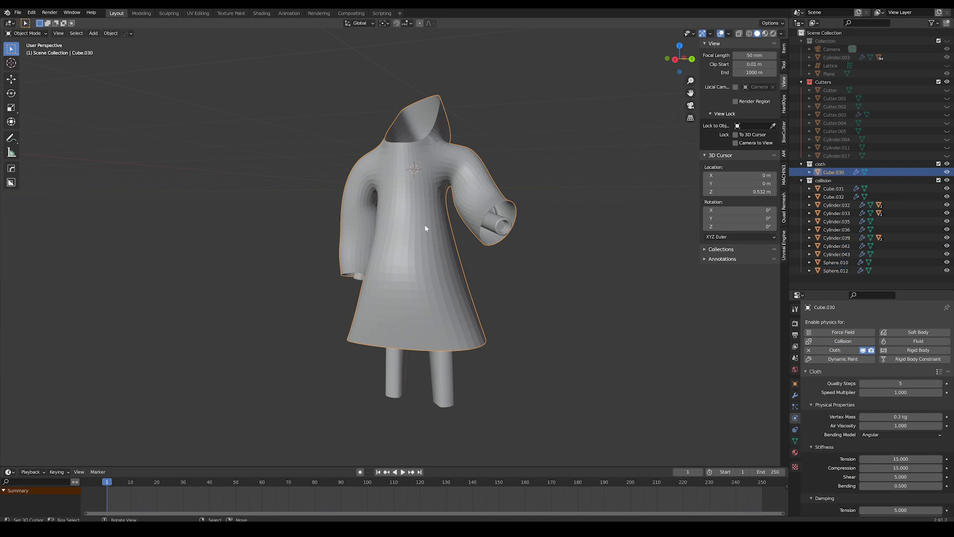
Step: Test the coat simulation, raising its Subdivision viewport level to 2 and its object collision distance to 0.03 m
{"action": "left_click", "coordinate": [403, 471]}
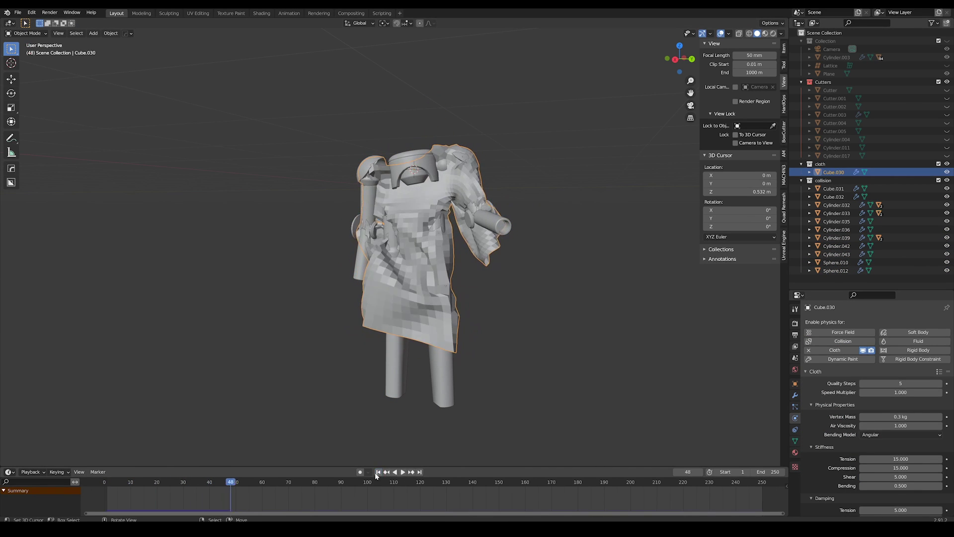
{"action": "left_click", "coordinate": [403, 472]}
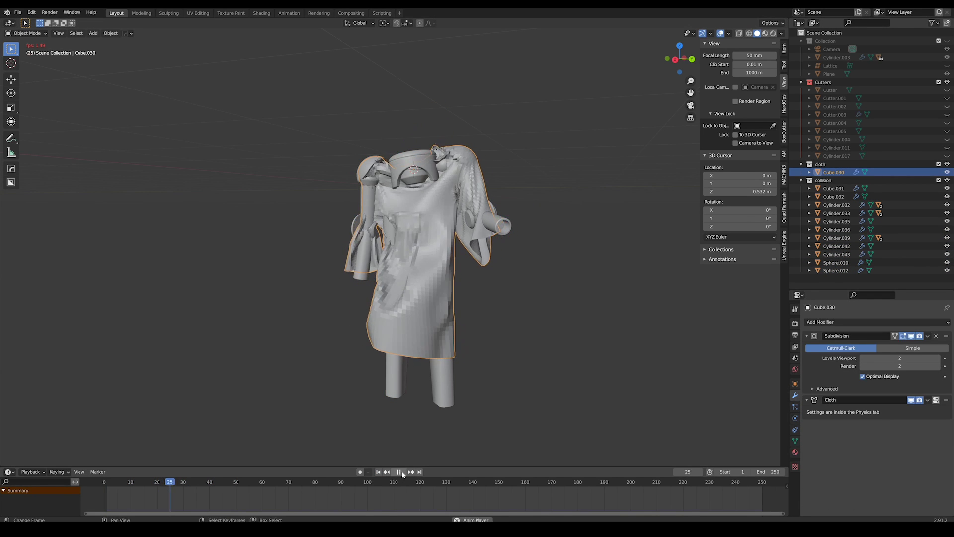
{"action": "key", "text": "Escape"}
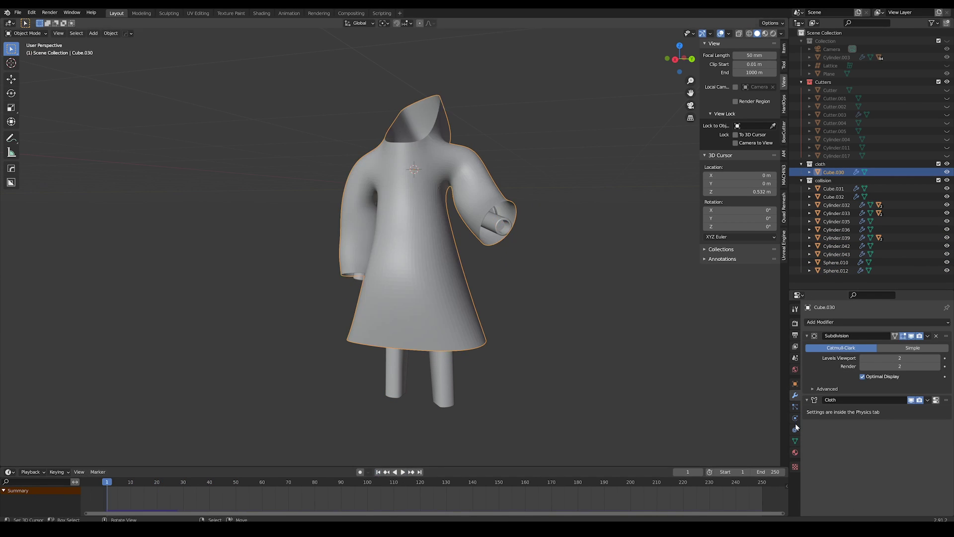
{"action": "left_click", "coordinate": [795, 418]}
{"action": "scroll", "coordinate": [895, 446], "scroll_direction": "down", "scroll_amount": 7}
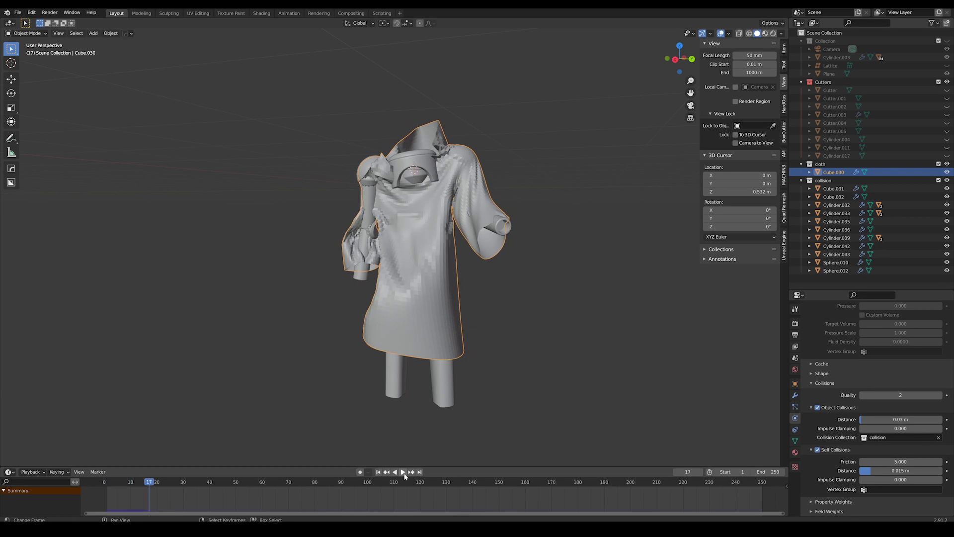
Step: Fit a cylinder around the upper part of the hanging arm and extrude its lower end down to the elbow
{"action": "key", "text": "g"}
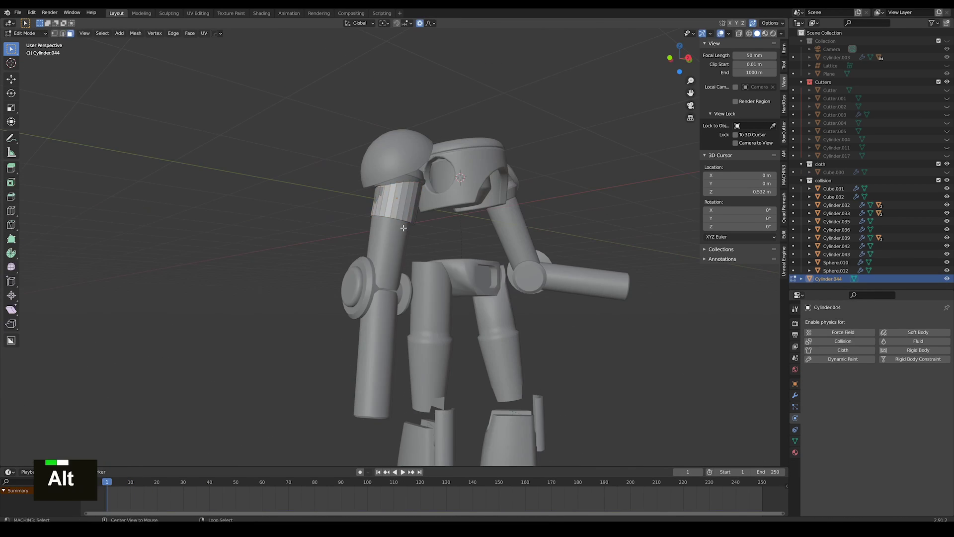
{"action": "right_click", "coordinate": [404, 228], "text": "alt"}
{"action": "middle_click_drag", "start_coordinate": [424, 233], "coordinate": [402, 233]}
{"action": "key", "text": "e"}
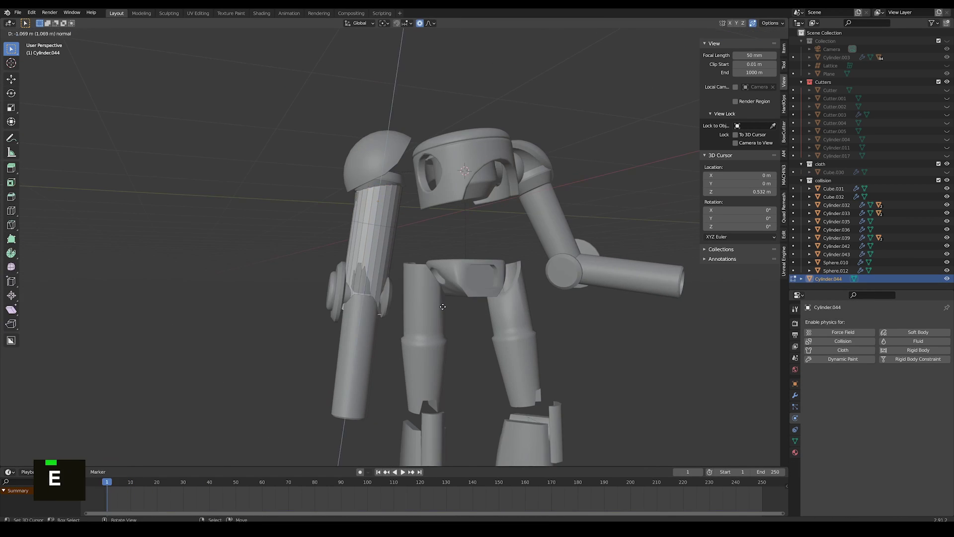
{"action": "left_click", "coordinate": [418, 298]}
Step: Widen the cylinder's lower end around the elbow joint and taper it back toward the forearm by scaling and moving its loops
{"action": "scroll", "coordinate": [453, 299], "scroll_direction": "up", "scroll_amount": 2}
{"action": "key", "text": "s"}
{"action": "left_click", "coordinate": [409, 292]}
{"action": "middle_click_drag", "start_coordinate": [409, 292], "coordinate": [433, 283]}
{"action": "key", "text": "g"}
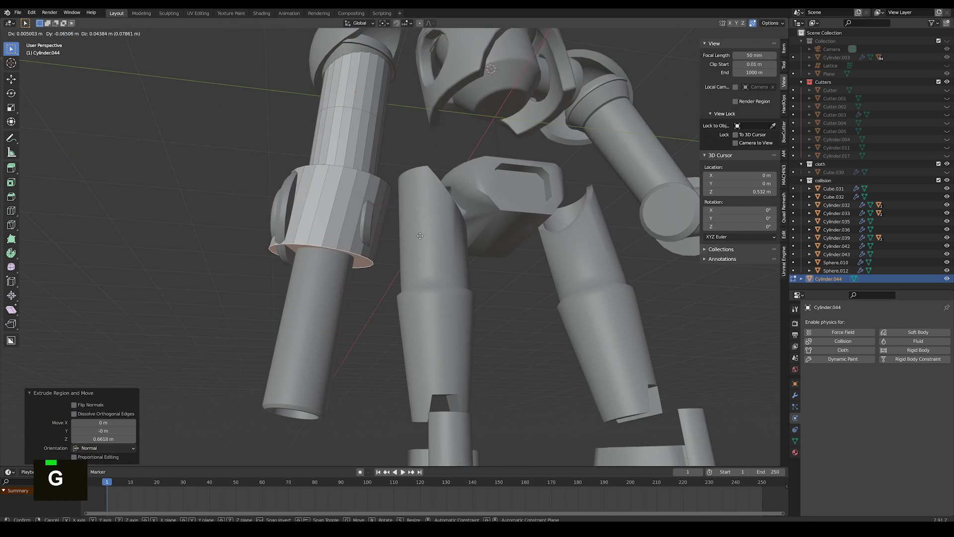
{"action": "left_click", "coordinate": [390, 256]}
{"action": "middle_click_drag", "start_coordinate": [390, 256], "coordinate": [514, 294]}
{"action": "key", "text": "s"}
{"action": "left_click", "coordinate": [492, 298]}
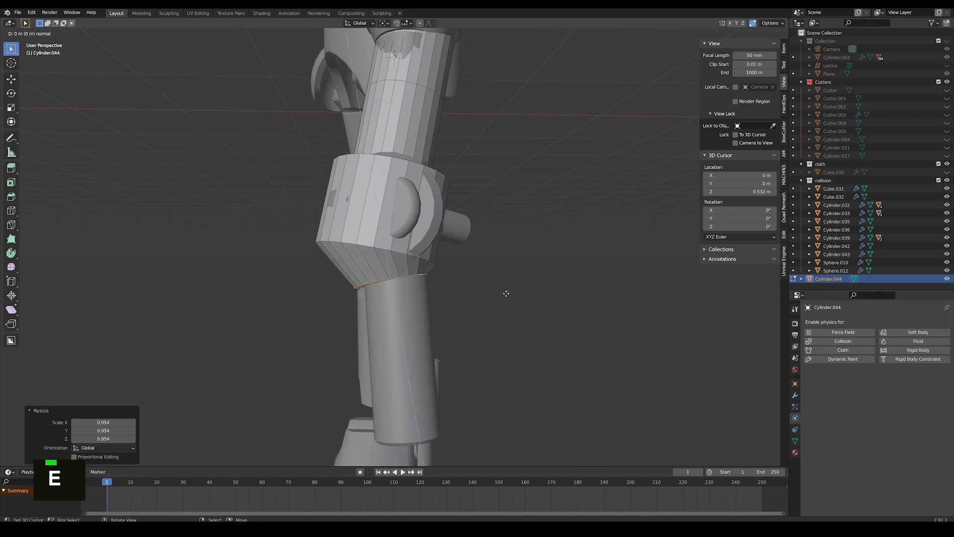
Step: Continue the arm collision mesh along the forearm, add a loop cut and scale the loop to fit
{"action": "key", "text": "Tab"}
{"action": "key", "text": "Tab"}
{"action": "key", "text": "Tab"}
{"action": "key", "text": "ctrl+r"}
{"action": "key", "text": "Tab"}
{"action": "key", "text": "ctrl+r"}
{"action": "mouse_move", "coordinate": [443, 273]}
{"action": "middle_mouse_down"}
{"action": "mouse_move", "coordinate": [392, 243]}
{"action": "mouse_move", "coordinate": [501, 273]}
{"action": "middle_mouse_up"}
{"action": "left_click", "coordinate": [398, 245]}
{"action": "key", "text": "s"}
{"action": "left_click", "coordinate": [437, 258]}
{"action": "key", "text": "z"}
{"action": "left_click", "coordinate": [447, 273]}
Step: Move and scale the elbow and forearm loops so the collision mesh follows the arm from all sides
{"action": "key", "text": "g"}
{"action": "left_click", "coordinate": [533, 300]}
{"action": "key", "text": "shift+z"}
{"action": "key", "text": "g"}
{"action": "key", "text": "s"}
{"action": "mouse_move", "coordinate": [565, 276]}
{"action": "middle_mouse_down"}
{"action": "mouse_move", "coordinate": [515, 266]}
{"action": "mouse_move", "coordinate": [440, 288]}
{"action": "middle_mouse_up"}
{"action": "key", "text": "g"}
{"action": "key", "text": "g"}
{"action": "left_click", "coordinate": [441, 288]}
{"action": "key", "text": "Tab"}
Step: In wireframe view, tilt and shift the mesh's upper end toward the torso and shape it around the shoulder
{"action": "key", "text": "z"}
{"action": "mouse_move", "coordinate": [412, 115]}
{"action": "middle_mouse_down", "text": "shift"}
{"action": "mouse_move", "coordinate": [536, 275]}
{"action": "mouse_move", "coordinate": [522, 259]}
{"action": "middle_mouse_up", "text": "shift"}
{"action": "left_click", "coordinate": [499, 274]}
{"action": "right_click", "coordinate": [523, 257], "text": "alt"}
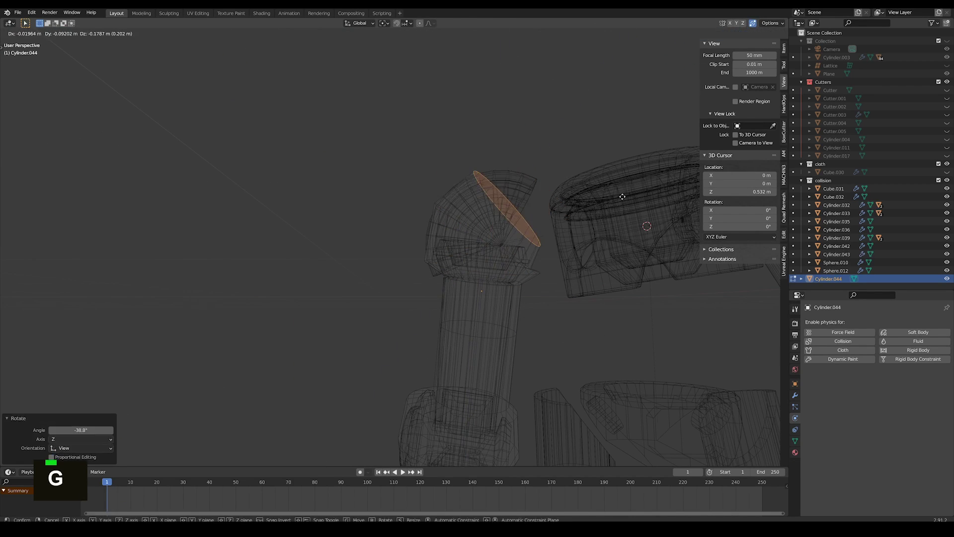
{"action": "key", "text": "z"}
{"action": "mouse_move", "coordinate": [522, 261]}
{"action": "middle_mouse_down"}
{"action": "mouse_move", "coordinate": [563, 275]}
{"action": "mouse_move", "coordinate": [594, 272]}
{"action": "mouse_move", "coordinate": [477, 341]}
{"action": "middle_mouse_up"}
{"action": "key", "text": "ctrl+KP_Add"}
{"action": "key", "text": "ctrl+KP_Add"}
{"action": "key", "text": "ctrl+KP_Add"}
{"action": "key", "text": "s"}
{"action": "left_click", "coordinate": [477, 342]}
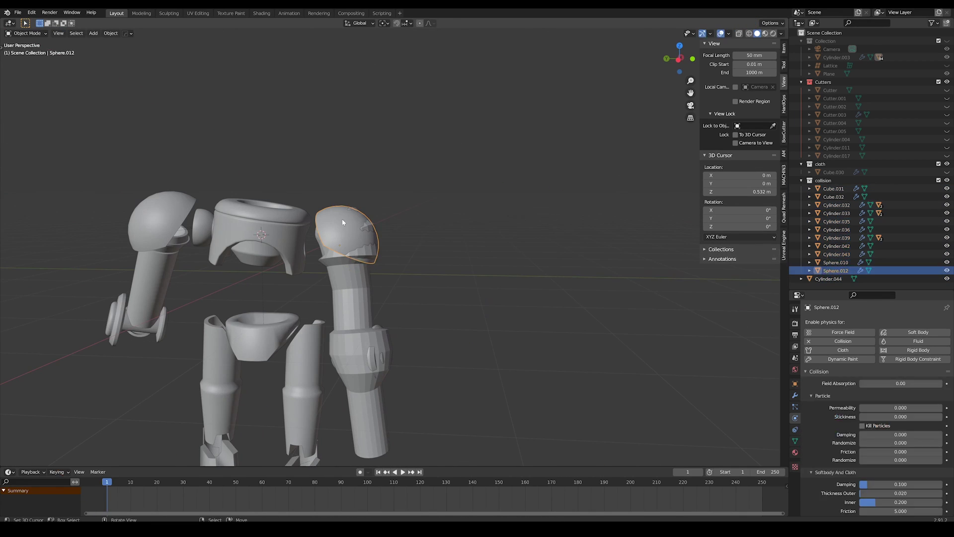
Step: Create a collection named "collision2" and refine the arm collision mesh with a Subdivision modifier at 1 viewport level
{"action": "right_click", "coordinate": [825, 280]}
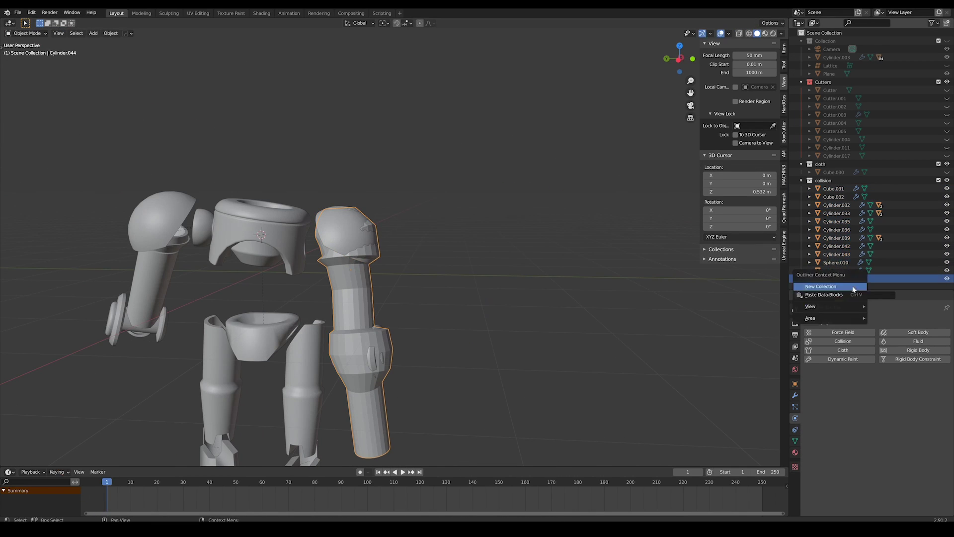
{"action": "left_click", "coordinate": [815, 291]}
{"action": "double_click", "coordinate": [825, 274]}
{"action": "type", "text": "col"}
{"action": "left_click", "coordinate": [799, 454]}
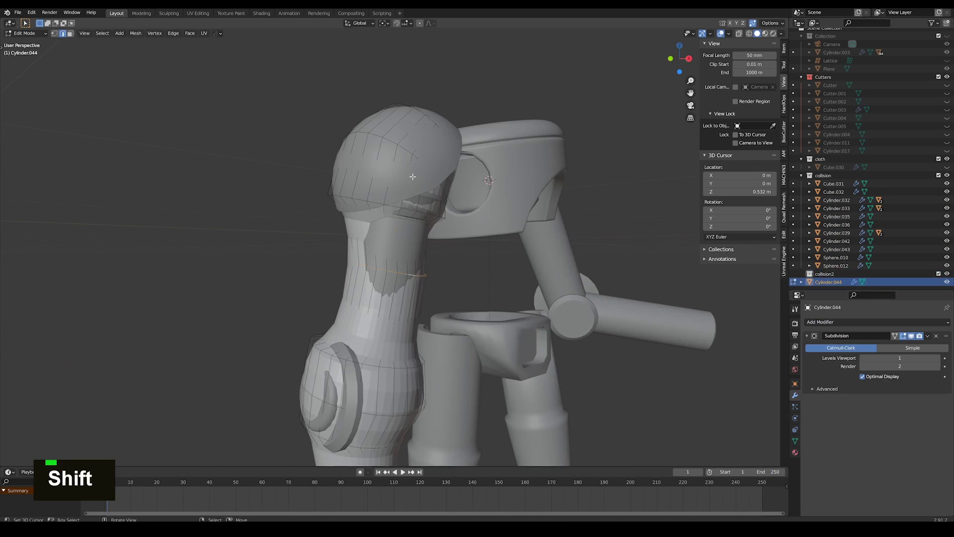
{"action": "left_click", "coordinate": [498, 230]}
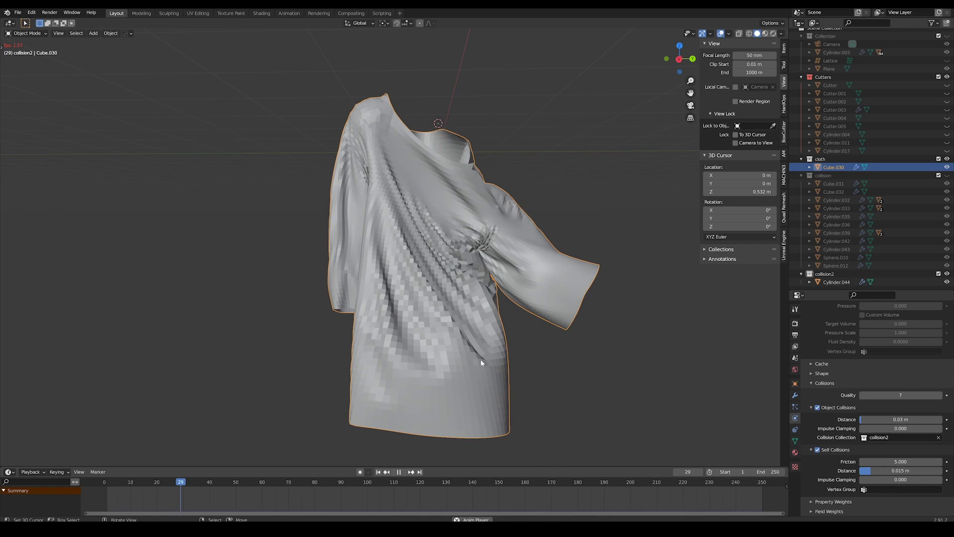
Step: Save the file, stop the coat's simulation playback and return to frame 1
{"action": "key", "text": "ctrl+s"}
{"action": "left_click", "coordinate": [398, 471]}
{"action": "scroll", "coordinate": [494, 321], "scroll_direction": "down", "scroll_amount": 2}
{"action": "middle_click_drag", "start_coordinate": [447, 322], "coordinate": [423, 323]}
{"action": "scroll", "coordinate": [423, 323], "scroll_direction": "up", "scroll_amount": 2}
{"action": "left_click", "coordinate": [377, 471]}
{"action": "middle_click_drag", "start_coordinate": [377, 279], "coordinate": [444, 264]}
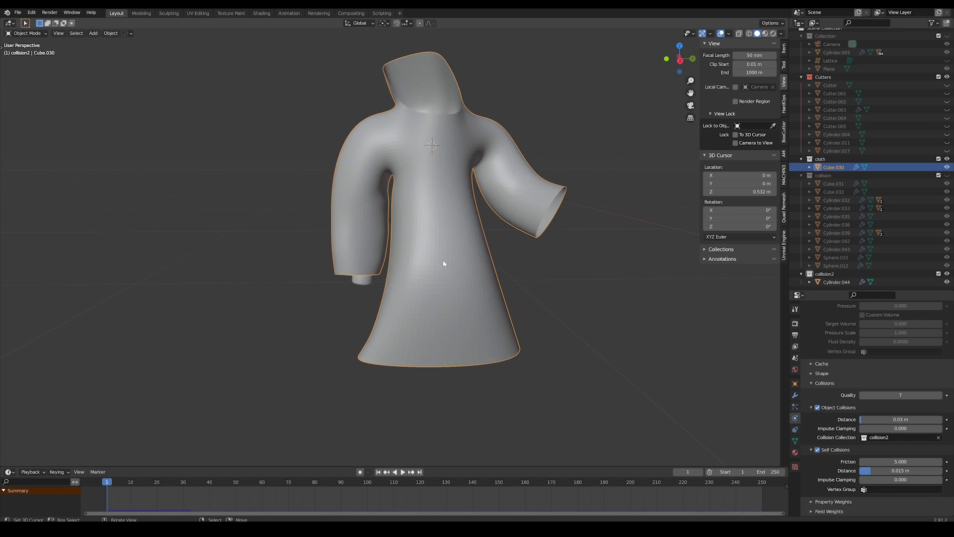
Step: Hide the coat, fit a flattened cylinder around the torso and boolean-union it with the arm collision mesh
{"action": "key", "text": "h"}
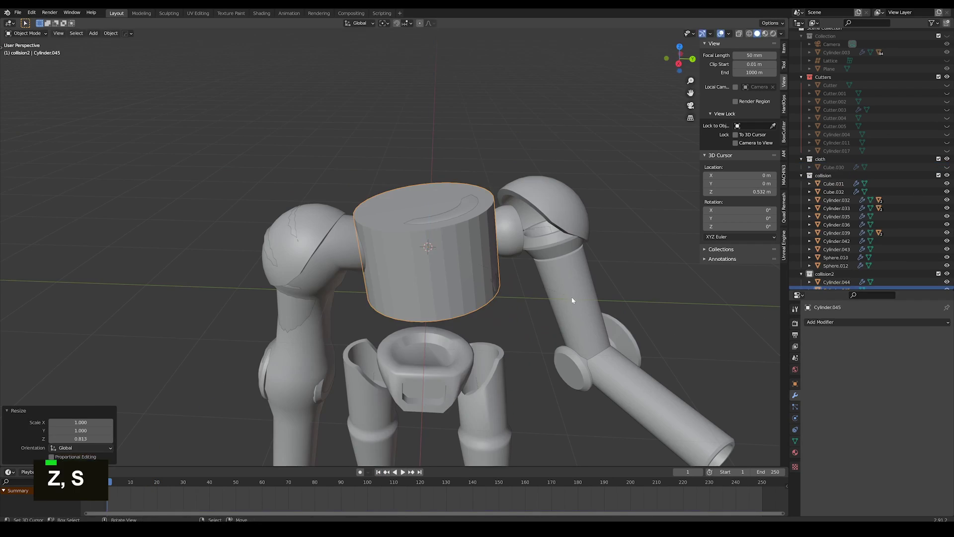
{"action": "key", "text": "g"}
{"action": "key", "text": "q"}
{"action": "left_click", "coordinate": [368, 215]}
{"action": "left_click", "coordinate": [368, 215]}
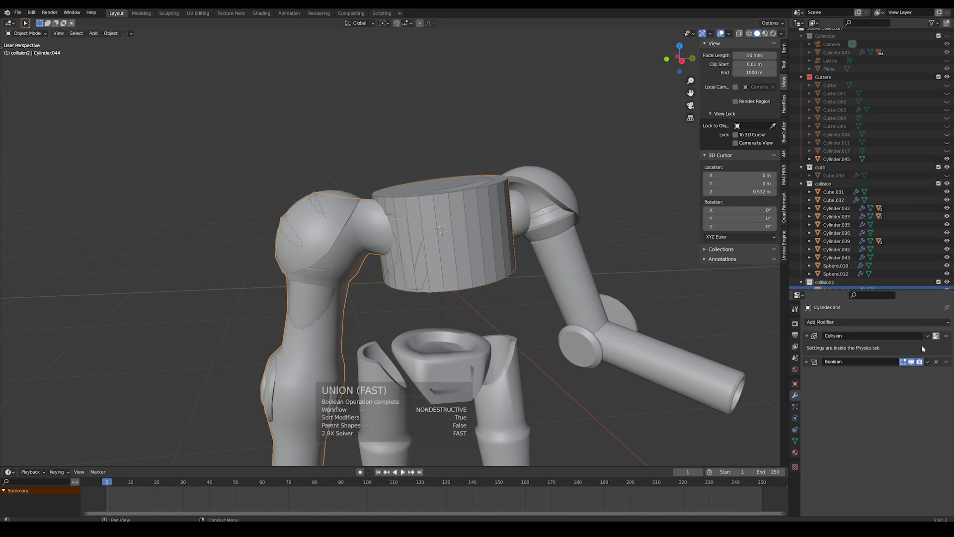
Step: Apply the torso union on the arm collision mesh and delete the leftover cylinder
{"action": "left_click", "coordinate": [496, 186]}
{"action": "key", "text": "Tab"}
{"action": "key", "text": "Tab"}
{"action": "key", "text": "Tab"}
{"action": "key", "text": "Tab"}
{"action": "key", "text": "Tab"}
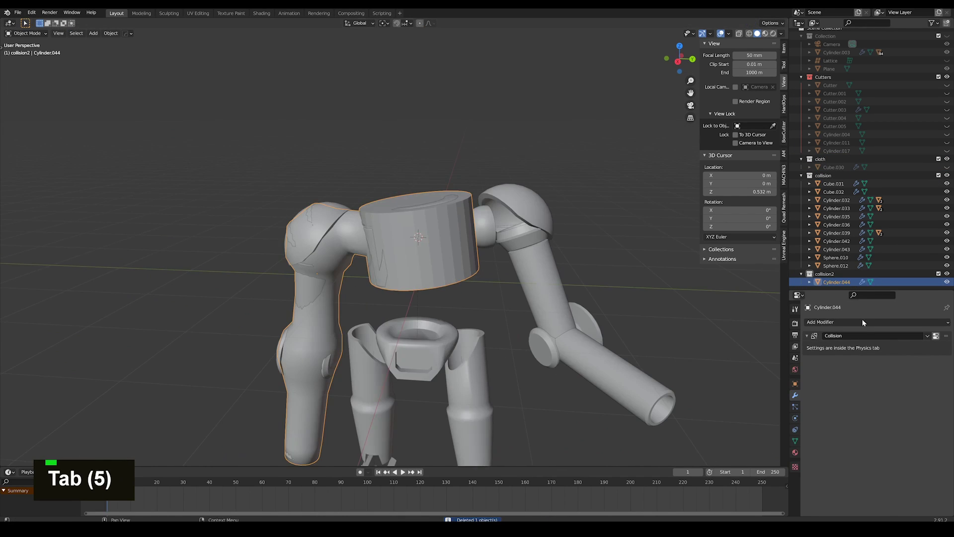
Step: Inset the torso's top face and smooth the collision mesh with a level-1 Subdivision modifier and smooth shading
{"action": "left_click", "coordinate": [477, 184], "text": "alt"}
{"action": "scroll", "coordinate": [478, 184], "scroll_direction": "up", "scroll_amount": 2}
{"action": "left_click", "coordinate": [473, 177]}
{"action": "key", "text": "i"}
{"action": "key", "text": "Tab"}
{"action": "middle_click_drag", "start_coordinate": [592, 238], "coordinate": [597, 251]}
{"action": "scroll", "coordinate": [596, 252], "scroll_direction": "down", "scroll_amount": 2}
{"action": "left_click", "coordinate": [111, 34]}
{"action": "left_click", "coordinate": [169, 205]}
Step: Inset the torso's bottom face and extrude it down to the waist, rotating, moving and scaling the end to fit
{"action": "key", "text": "Tab"}
{"action": "middle_click_drag", "start_coordinate": [178, 198], "coordinate": [134, 149]}
{"action": "right_click", "coordinate": [428, 198]}
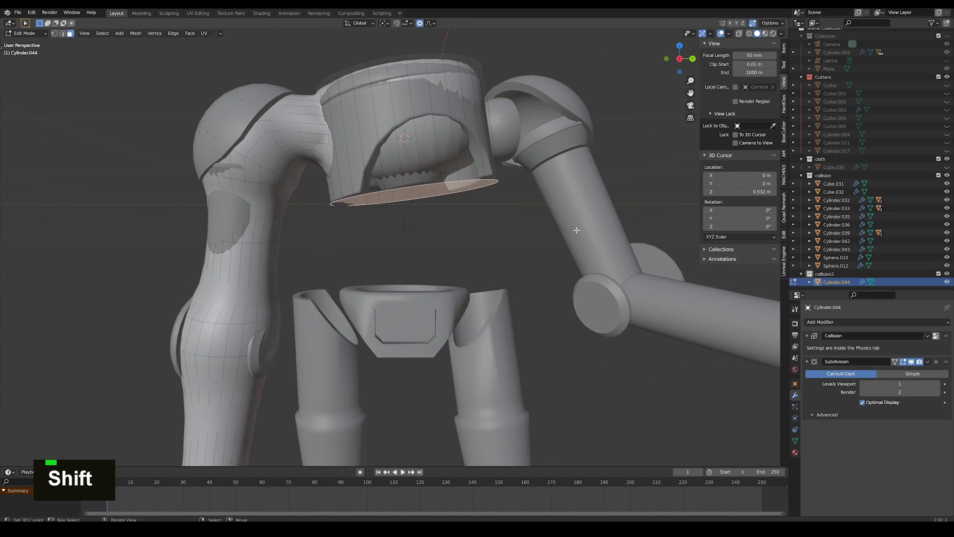
{"action": "middle_click_drag", "start_coordinate": [579, 235], "coordinate": [571, 215], "text": "shift"}
{"action": "key", "text": "i"}
{"action": "left_click", "coordinate": [571, 215]}
{"action": "key", "text": "e"}
{"action": "left_click", "coordinate": [575, 296]}
{"action": "key", "text": "r"}
{"action": "left_click", "coordinate": [549, 335]}
{"action": "key", "text": "s"}
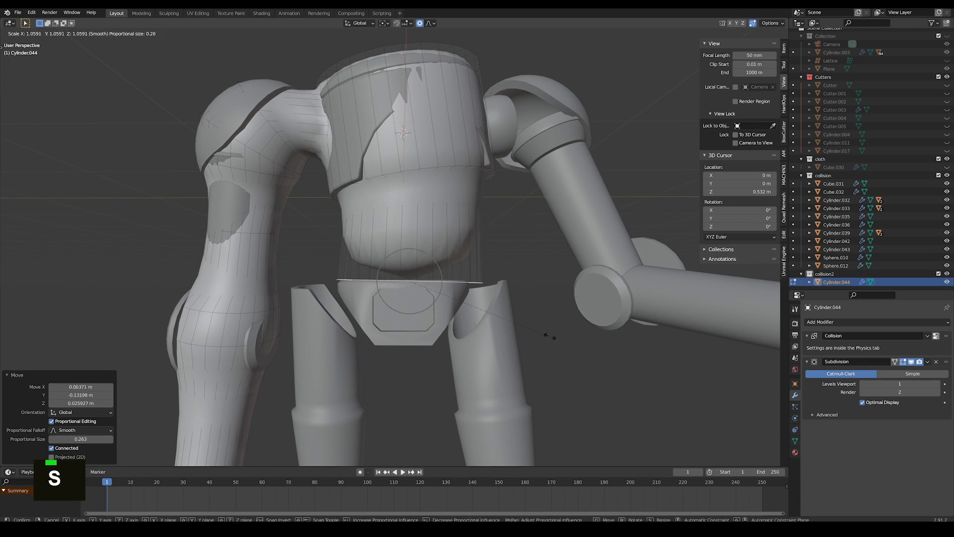
{"action": "left_click", "coordinate": [544, 334]}
Step: Extrude and scale the waist end over the pelvis, add a loop cut and adjust the loops to the body
{"action": "key", "text": "e"}
{"action": "key", "text": "s"}
{"action": "middle_click_drag", "start_coordinate": [502, 331], "coordinate": [437, 298]}
{"action": "key", "text": "g"}
{"action": "left_click", "coordinate": [440, 306]}
{"action": "key", "text": "ctrl+r"}
{"action": "left_click", "coordinate": [461, 320]}
{"action": "key", "text": "g"}
{"action": "left_click", "coordinate": [437, 298]}
{"action": "key", "text": "Tab"}
Step: Place the 3D cursor on the thigh, add a cylinder there and edit its vertex count
{"action": "key", "text": "a"}
{"action": "key", "text": "a"}
{"action": "left_click", "coordinate": [432, 229]}
{"action": "middle_click_drag", "start_coordinate": [428, 253], "coordinate": [416, 199], "text": "shift"}
{"action": "right_click", "coordinate": [385, 244], "text": "shift"}
{"action": "middle_click_drag", "start_coordinate": [454, 271], "coordinate": [407, 264]}
{"action": "key", "text": "shift+a"}
{"action": "key", "text": "shift+a"}
{"action": "mouse_move", "coordinate": [396, 266]}
{"action": "left_click", "coordinate": [437, 310]}
{"action": "key", "text": "s"}
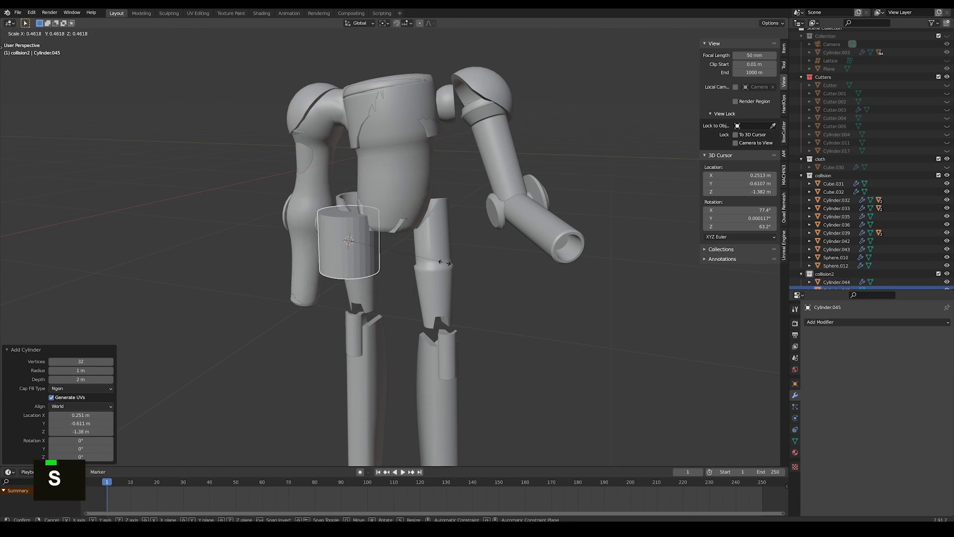
{"action": "right_click", "coordinate": [385, 268]}
{"action": "left_click", "coordinate": [80, 361]}
Step: Scale the new cylinder down and move it over the thigh on the hanging arm's side
{"action": "key", "text": "s"}
{"action": "left_click", "coordinate": [378, 269]}
{"action": "key", "text": "g"}
{"action": "left_click", "coordinate": [398, 285]}
{"action": "middle_click_drag", "start_coordinate": [398, 285], "coordinate": [448, 279]}
{"action": "scroll", "coordinate": [447, 278], "scroll_direction": "up", "scroll_amount": 3}
{"action": "key", "text": "s"}
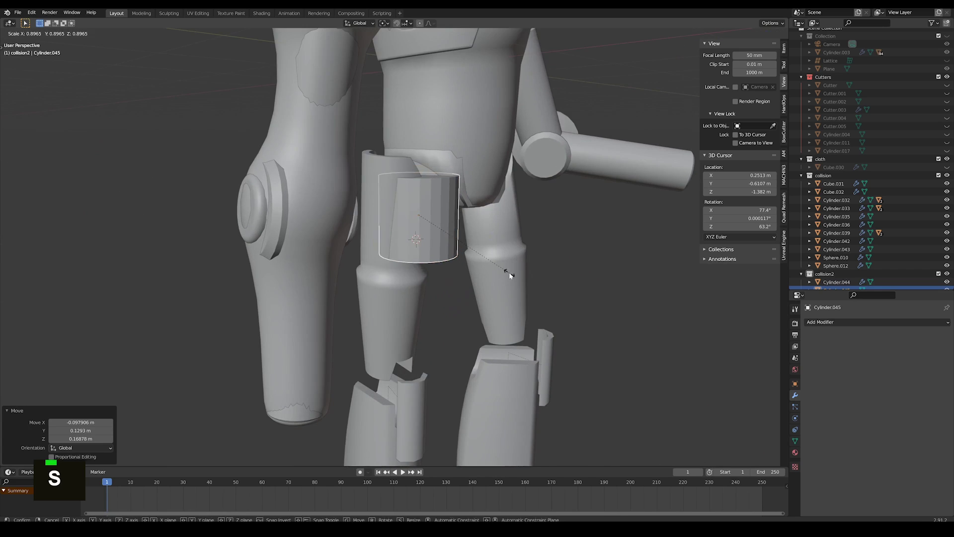
{"action": "left_click", "coordinate": [477, 263]}
{"action": "left_click", "coordinate": [528, 303]}
{"action": "middle_click_drag", "start_coordinate": [528, 304], "coordinate": [517, 209]}
Step: Lower the thigh cylinder's bottom edge loop, extrude it toward the knee, and rotate and scale the end to fit the leg
{"action": "key", "text": "Tab"}
{"action": "left_click", "coordinate": [386, 229], "text": "alt"}
{"action": "key", "text": "g"}
{"action": "key", "text": "z"}
{"action": "left_click", "coordinate": [388, 321]}
{"action": "middle_click_drag", "start_coordinate": [388, 320], "coordinate": [509, 265]}
{"action": "key", "text": "e"}
{"action": "left_click", "coordinate": [497, 318]}
{"action": "middle_click_drag", "start_coordinate": [447, 323], "coordinate": [515, 343]}
{"action": "key", "text": "r"}
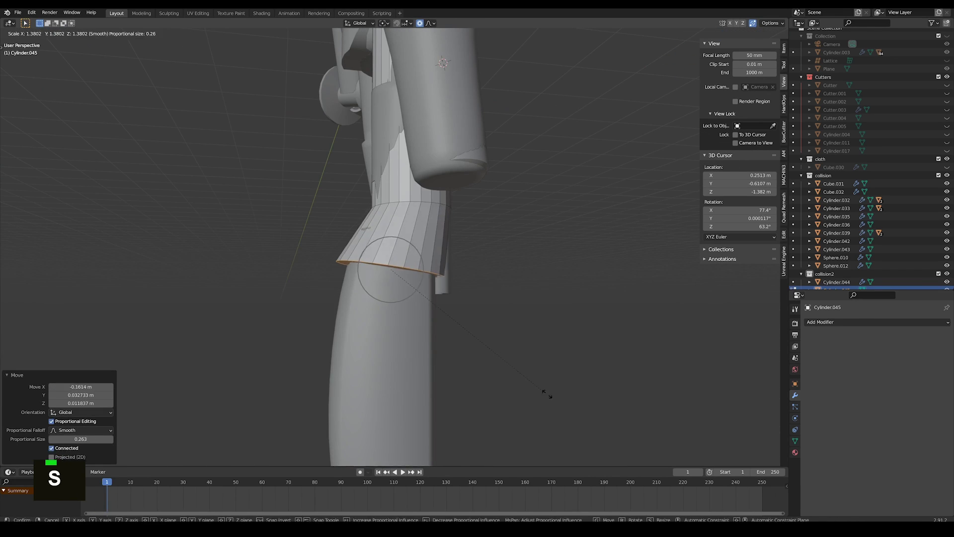
{"action": "left_click", "coordinate": [547, 393]}
Step: Extrude the leg cylinder's open lower end down toward the ankle, then move and rotate it to follow the shin
{"action": "middle_click_drag", "start_coordinate": [546, 394], "coordinate": [413, 210], "text": "shift"}
{"action": "key", "text": "e"}
{"action": "left_click", "coordinate": [418, 428]}
{"action": "middle_click_drag", "start_coordinate": [418, 427], "coordinate": [436, 380]}
{"action": "key", "text": "g"}
{"action": "left_click", "coordinate": [505, 419]}
{"action": "key", "text": "r"}
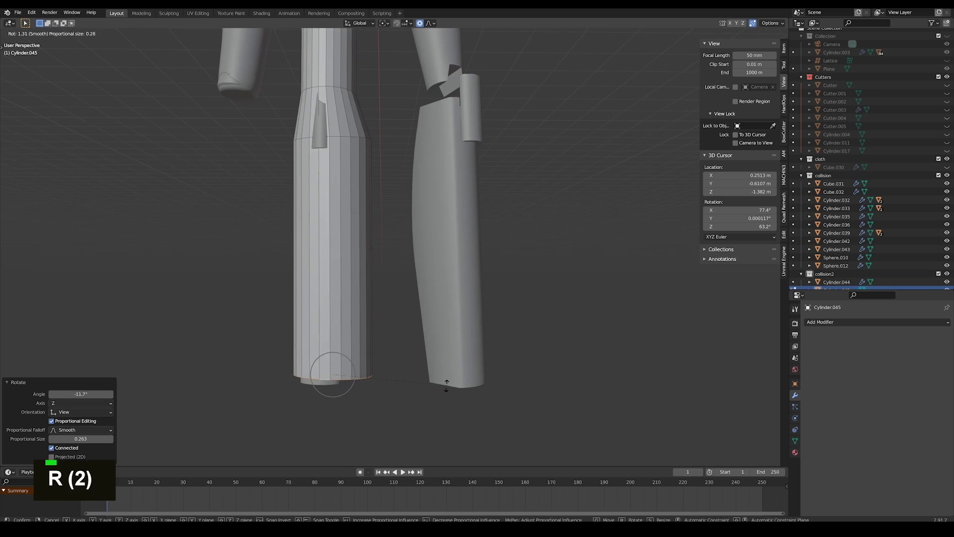
{"action": "left_click", "coordinate": [398, 382]}
Step: Boolean-union the leg cylinder with the simplified upper-body collision mesh and apply the Boolean modifier
{"action": "key", "text": "Tab"}
{"action": "middle_click_drag", "start_coordinate": [398, 100], "coordinate": [429, 402], "text": "shift"}
{"action": "right_click", "coordinate": [400, 166], "text": "shift"}
{"action": "key", "text": "q"}
{"action": "mouse_move", "coordinate": [404, 159]}
{"action": "left_click", "coordinate": [447, 179]}
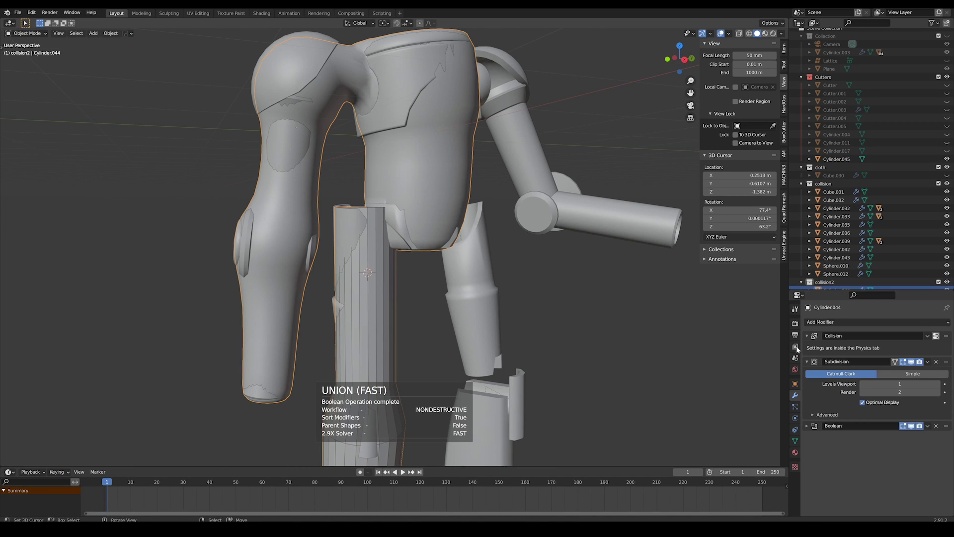
{"action": "left_click", "coordinate": [922, 436]}
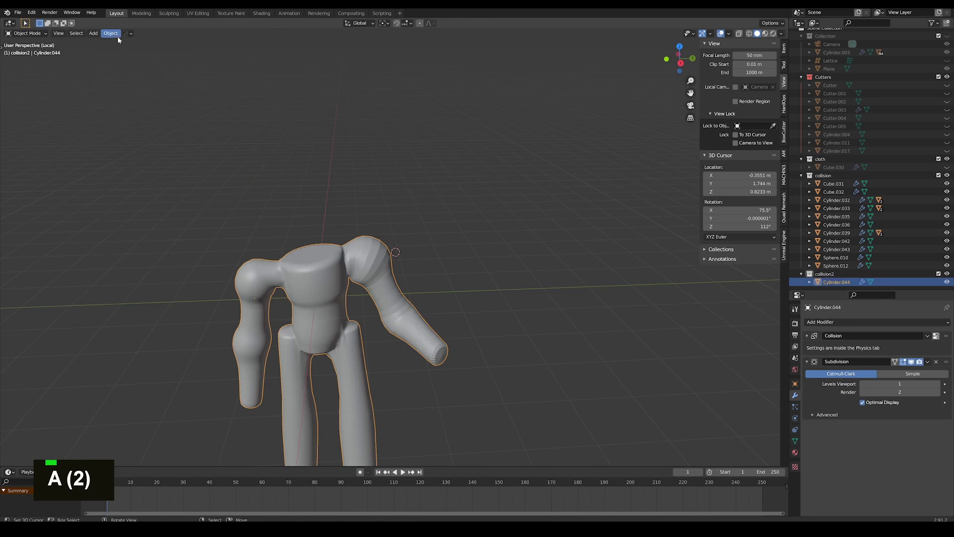
{"action": "middle_click_drag", "start_coordinate": [437, 348], "coordinate": [465, 214], "text": "shift"}
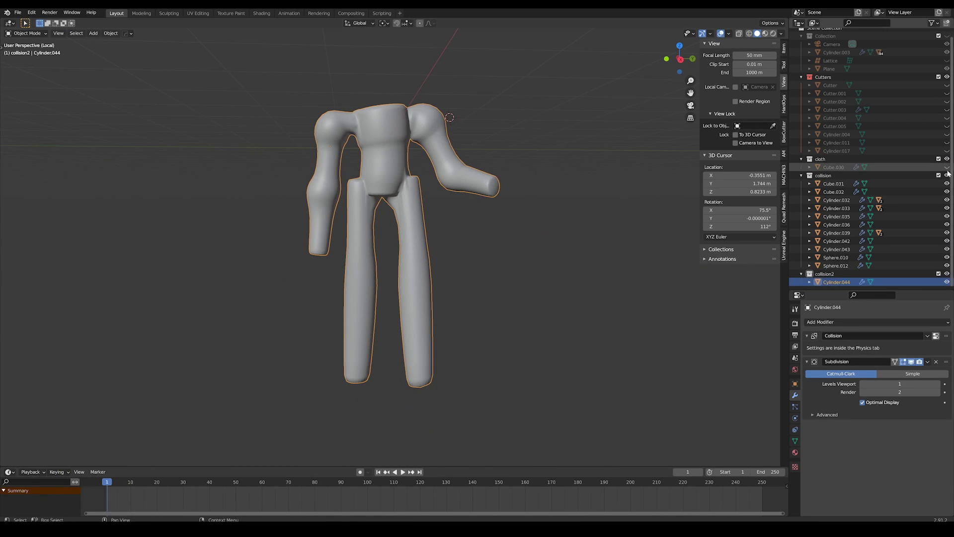
Step: Show the full scene again and play the coat's cloth simulation on the new body, with the old collision collection excluded
{"action": "key", "text": "slash"}
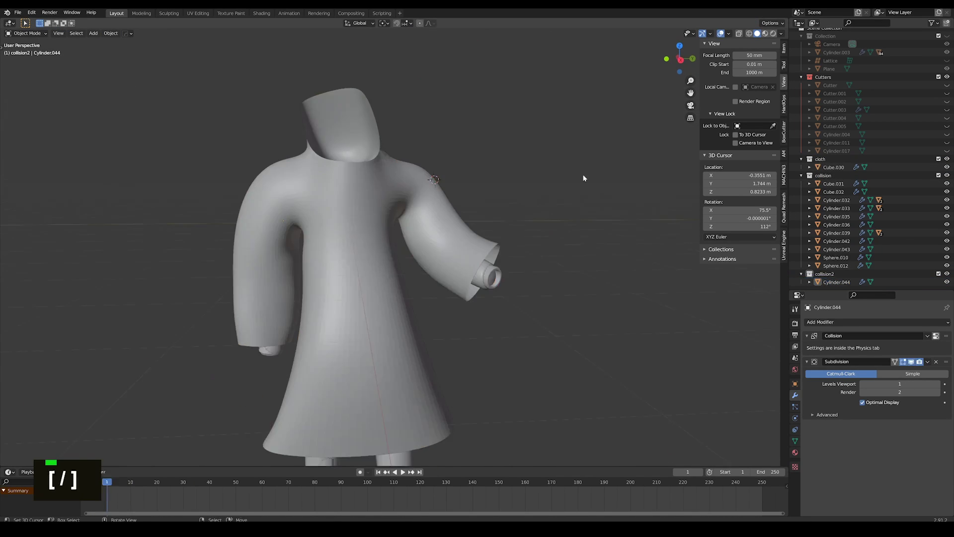
{"action": "left_click", "coordinate": [402, 472]}
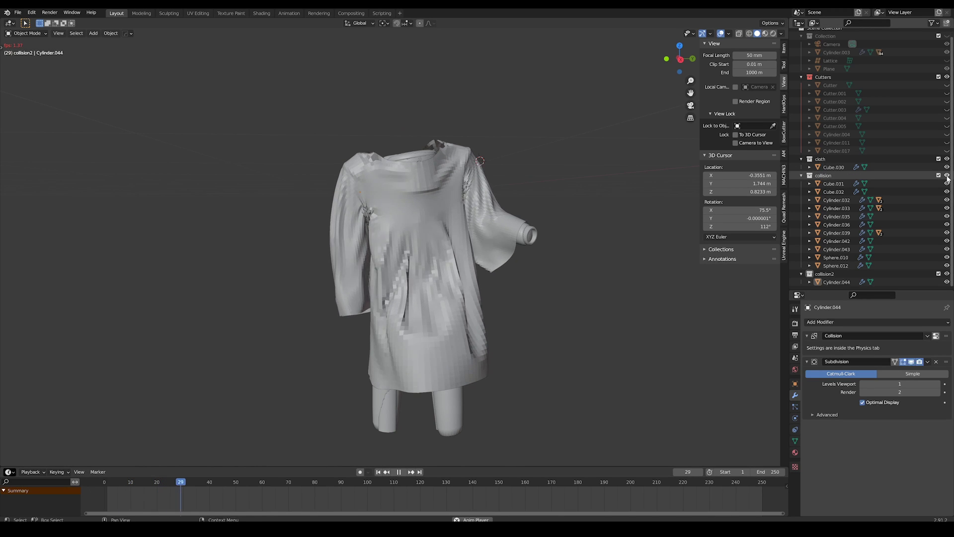
{"action": "key", "text": "space"}
{"action": "middle_click_drag", "start_coordinate": [686, 234], "coordinate": [558, 246]}
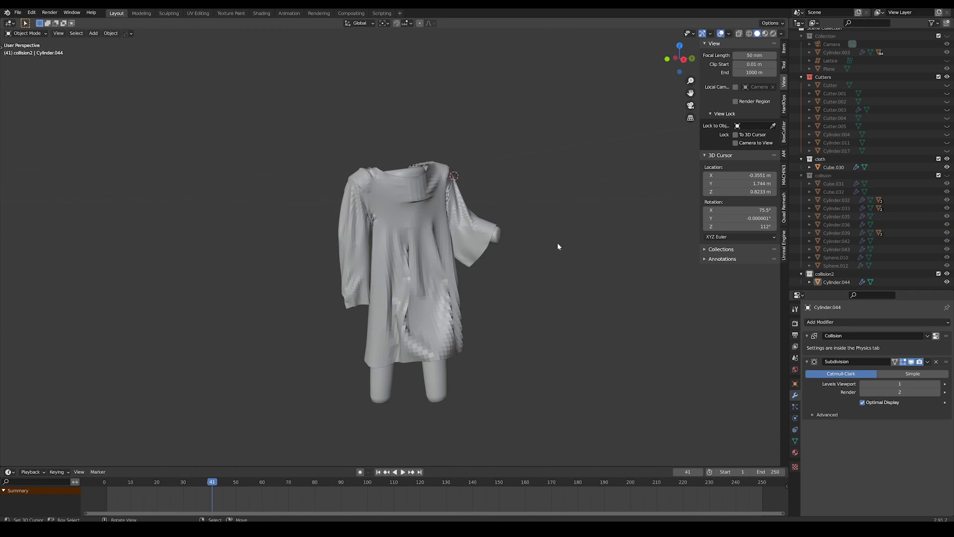
{"action": "left_click", "coordinate": [402, 473]}
{"action": "middle_click_drag", "start_coordinate": [497, 309], "coordinate": [283, 347]}
{"action": "scroll", "coordinate": [284, 347], "scroll_direction": "up", "scroll_amount": 2}
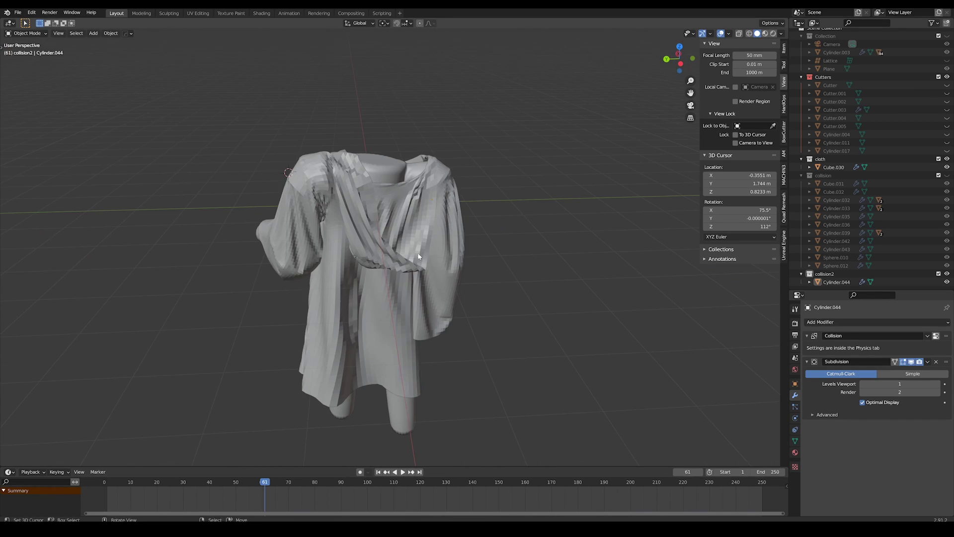
Step: Select the coat and add a second Subdivision Surface modifier to it
{"action": "right_click", "coordinate": [338, 332]}
{"action": "left_click", "coordinate": [845, 322]}
{"action": "left_click", "coordinate": [816, 461]}
Step: Set the coat's cloth stiffness to tension 60 and compression 30, and replay the simulation
{"action": "middle_click_drag", "start_coordinate": [546, 164], "coordinate": [738, 141]}
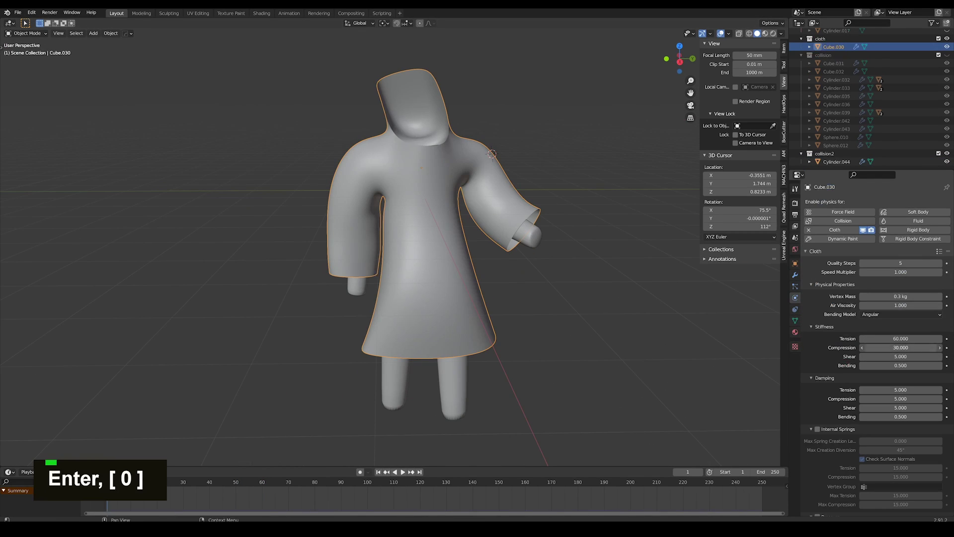
{"action": "key", "text": "Return"}
{"action": "left_click", "coordinate": [403, 471]}
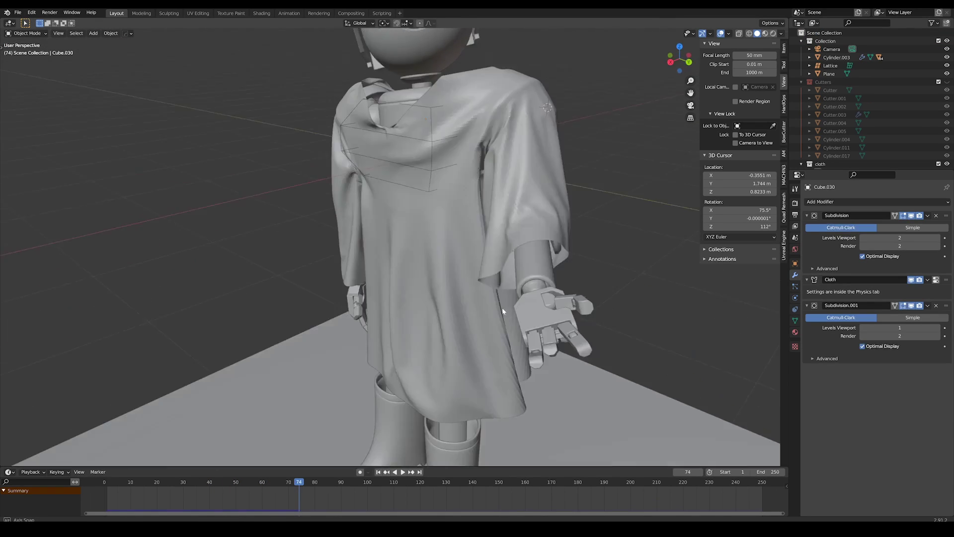
Step: Save the file and apply the coat's first Subdivision and Cloth modifiers, keeping Subdivision.001
{"action": "middle_click_drag", "start_coordinate": [502, 311], "coordinate": [515, 294]}
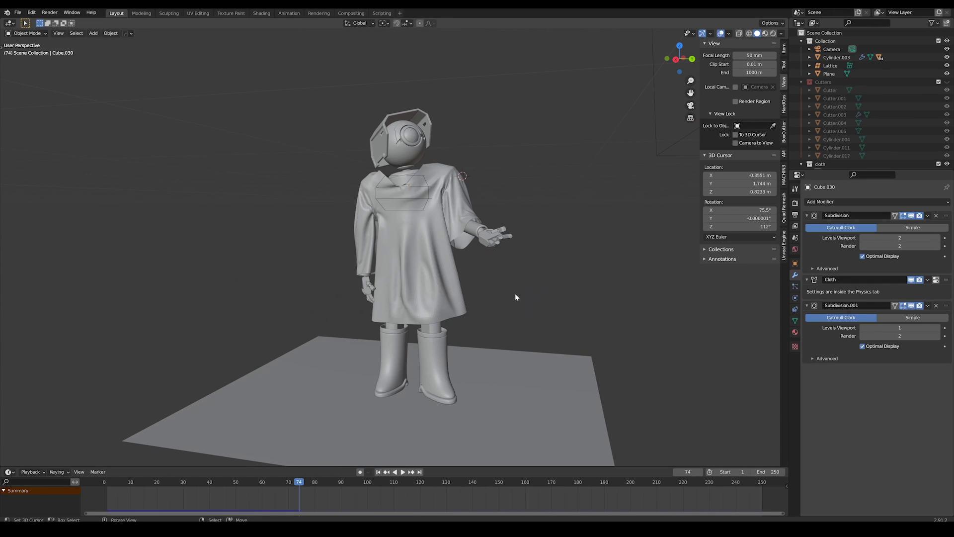
{"action": "key", "text": "ctrl+z"}
{"action": "key", "text": "ctrl+s"}
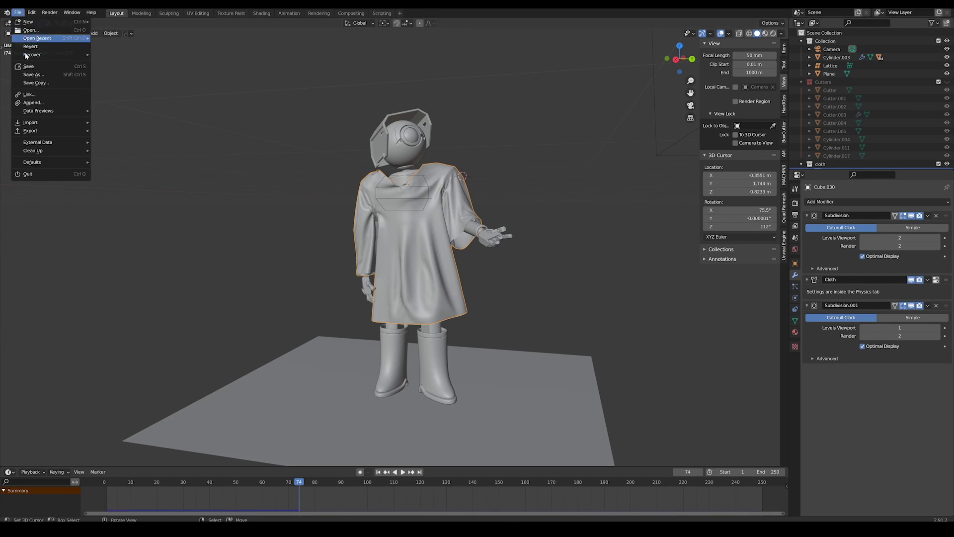
{"action": "left_click", "coordinate": [890, 224]}
{"action": "scroll", "coordinate": [533, 243], "scroll_direction": "up", "scroll_amount": 8}
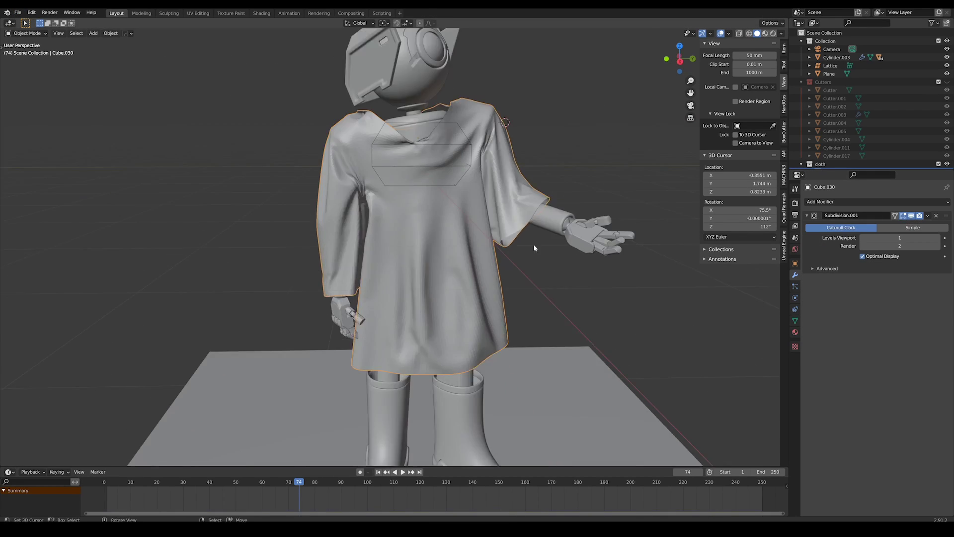
Step: Duplicate the strip of faces down the coat's front and separate it into its own object
{"action": "key", "text": "Tab"}
{"action": "scroll", "coordinate": [400, 354], "scroll_direction": "down", "scroll_amount": 2}
{"action": "key", "text": "shift+d"}
{"action": "key", "text": "p"}
Step: Rip the coat open along the vertical edge loop down its front centre
{"action": "key", "text": "2"}
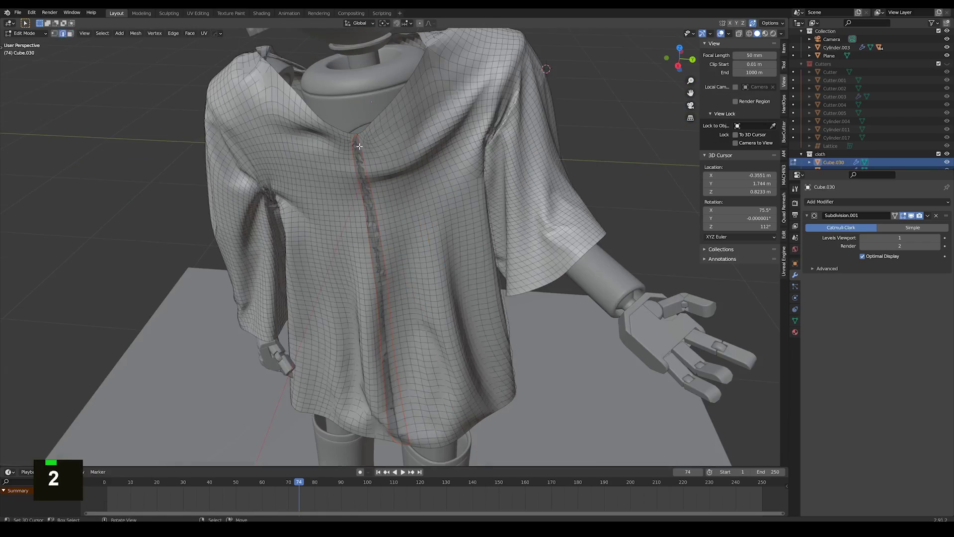
{"action": "left_click", "coordinate": [359, 145], "text": "alt"}
{"action": "key", "text": "v"}
{"action": "key", "text": "Tab"}
Step: Add a Solidify modifier with a thickness of about -0.023 m to the separated front strip
{"action": "middle_click_drag", "start_coordinate": [456, 221], "coordinate": [491, 212]}
{"action": "scroll", "coordinate": [492, 213], "scroll_direction": "up", "scroll_amount": 5}
{"action": "right_click", "coordinate": [442, 278]}
{"action": "key", "text": "q"}
{"action": "mouse_move", "coordinate": [466, 308]}
{"action": "left_click", "coordinate": [541, 320]}
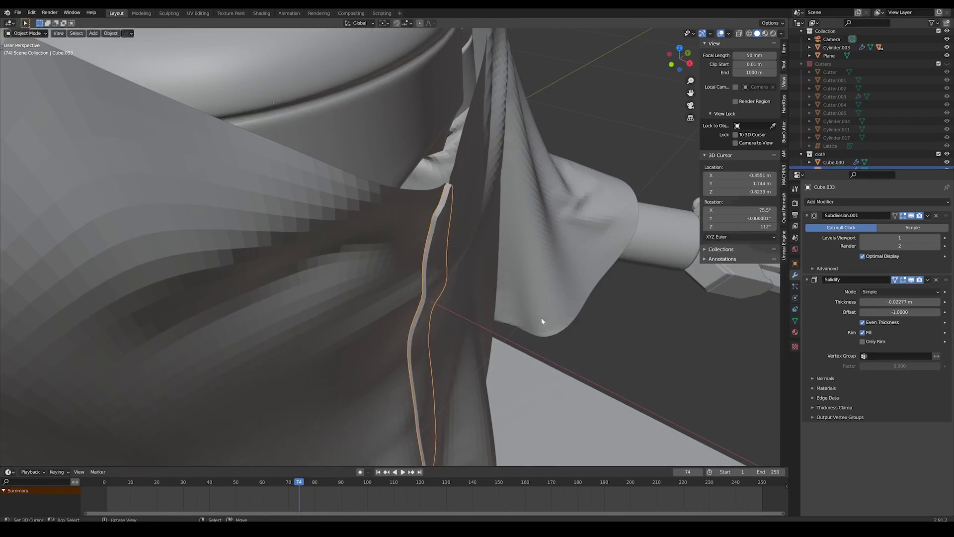
{"action": "scroll", "coordinate": [541, 321], "scroll_direction": "down", "scroll_amount": 5}
Step: Select the coat, switch to the Sculpting workspace and enlarge the Grab brush
{"action": "right_click", "coordinate": [241, 202]}
{"action": "mouse_move", "coordinate": [241, 202]}
{"action": "middle_mouse_down"}
{"action": "mouse_move", "coordinate": [557, 295]}
{"action": "mouse_move", "coordinate": [497, 209]}
{"action": "middle_mouse_up"}
{"action": "scroll", "coordinate": [497, 209], "scroll_direction": "down", "scroll_amount": 3}
{"action": "scroll", "coordinate": [428, 234], "scroll_direction": "up", "scroll_amount": 2}
{"action": "left_click", "coordinate": [168, 13]}
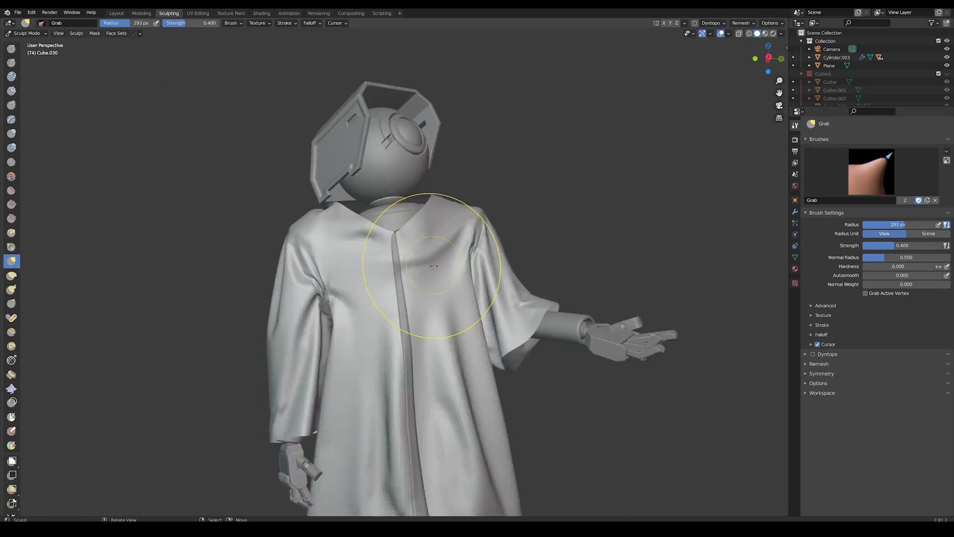
{"action": "scroll", "coordinate": [428, 266], "scroll_direction": "up", "scroll_amount": 2}
{"action": "key", "text": "f"}
Step: Pull the coat's cloth into shape with the Grab brush, drawing in the hanging arm's shoulder with a 500 px radius
{"action": "mouse_move", "coordinate": [485, 248]}
{"action": "middle_mouse_down"}
{"action": "mouse_move", "coordinate": [374, 284]}
{"action": "mouse_move", "coordinate": [497, 293]}
{"action": "middle_mouse_up"}
{"action": "scroll", "coordinate": [497, 293], "scroll_direction": "up", "scroll_amount": 4}
{"action": "middle_click_drag", "start_coordinate": [586, 248], "coordinate": [546, 279], "text": "shift"}
{"action": "scroll", "coordinate": [408, 273], "scroll_direction": "down", "scroll_amount": 4}
{"action": "scroll", "coordinate": [547, 279], "scroll_direction": "down", "scroll_amount": 4}
{"action": "middle_click_drag", "start_coordinate": [547, 278], "coordinate": [437, 392], "text": "shift"}
{"action": "scroll", "coordinate": [440, 337], "scroll_direction": "up", "scroll_amount": 5}
{"action": "left_click_drag", "start_coordinate": [468, 230], "coordinate": [464, 218]}
{"action": "middle_click_drag", "start_coordinate": [465, 218], "coordinate": [517, 156]}
{"action": "middle_click_drag", "start_coordinate": [517, 157], "coordinate": [552, 124], "text": "shift"}
{"action": "middle_click_drag", "start_coordinate": [412, 294], "coordinate": [491, 292]}
{"action": "scroll", "coordinate": [447, 311], "scroll_direction": "up", "scroll_amount": 5}
{"action": "scroll", "coordinate": [500, 280], "scroll_direction": "down", "scroll_amount": 5}
{"action": "middle_click_drag", "start_coordinate": [375, 318], "coordinate": [317, 232], "text": "shift"}
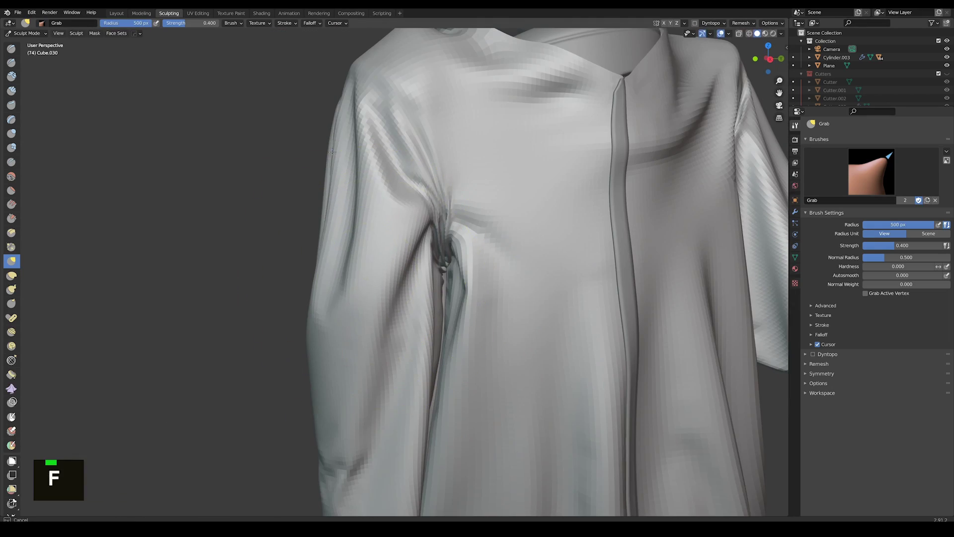
{"action": "left_click_drag", "start_coordinate": [324, 145], "coordinate": [348, 149]}
Step: Reshape the coat over the outstretched arm's shoulder with the Grab brush, working from the front and side
{"action": "scroll", "coordinate": [348, 149], "scroll_direction": "down", "scroll_amount": 5}
{"action": "middle_click_drag", "start_coordinate": [348, 199], "coordinate": [522, 209]}
{"action": "scroll", "coordinate": [497, 224], "scroll_direction": "up", "scroll_amount": 3}
{"action": "scroll", "coordinate": [497, 224], "scroll_direction": "down", "scroll_amount": 3}
{"action": "middle_click_drag", "start_coordinate": [586, 348], "coordinate": [436, 320]}
{"action": "scroll", "coordinate": [435, 321], "scroll_direction": "up", "scroll_amount": 5}
{"action": "middle_click_drag", "start_coordinate": [517, 149], "coordinate": [465, 242], "text": "shift"}
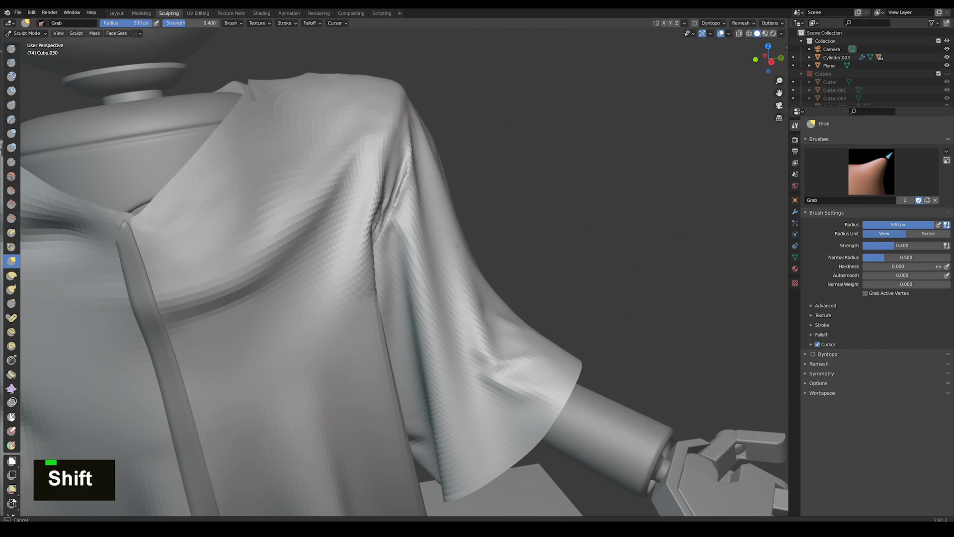
{"action": "left_click_drag", "start_coordinate": [421, 170], "coordinate": [430, 168]}
{"action": "middle_click_drag", "start_coordinate": [430, 168], "coordinate": [209, 184]}
{"action": "scroll", "coordinate": [348, 209], "scroll_direction": "down", "scroll_amount": 4}
{"action": "mouse_move", "coordinate": [348, 208]}
{"action": "middle_mouse_down", "text": "shift"}
{"action": "mouse_move", "coordinate": [343, 224]}
{"action": "mouse_move", "coordinate": [378, 258]}
{"action": "mouse_move", "coordinate": [450, 174]}
{"action": "middle_mouse_up", "text": "shift"}
{"action": "scroll", "coordinate": [377, 259], "scroll_direction": "up", "scroll_amount": 3}
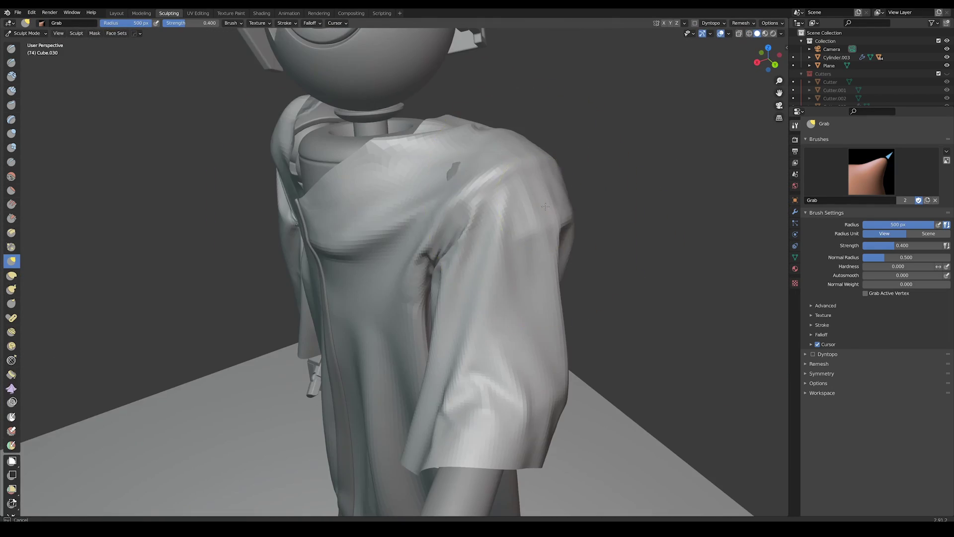
{"action": "middle_click_drag", "start_coordinate": [486, 201], "coordinate": [638, 208]}
{"action": "scroll", "coordinate": [638, 208], "scroll_direction": "up", "scroll_amount": 5}
{"action": "middle_click_drag", "start_coordinate": [497, 122], "coordinate": [379, 236], "text": "shift"}
{"action": "scroll", "coordinate": [379, 237], "scroll_direction": "down", "scroll_amount": 6}
Step: Pull the outstretched arm's sleeve into a better shape around the elbow with the Grab brush
{"action": "middle_click_drag", "start_coordinate": [479, 248], "coordinate": [517, 204]}
{"action": "middle_click_drag", "start_coordinate": [400, 323], "coordinate": [299, 293], "text": "shift"}
{"action": "scroll", "coordinate": [348, 293], "scroll_direction": "up", "scroll_amount": 4}
{"action": "middle_click_drag", "start_coordinate": [348, 294], "coordinate": [434, 284], "text": "shift"}
{"action": "scroll", "coordinate": [435, 284], "scroll_direction": "down", "scroll_amount": 4}
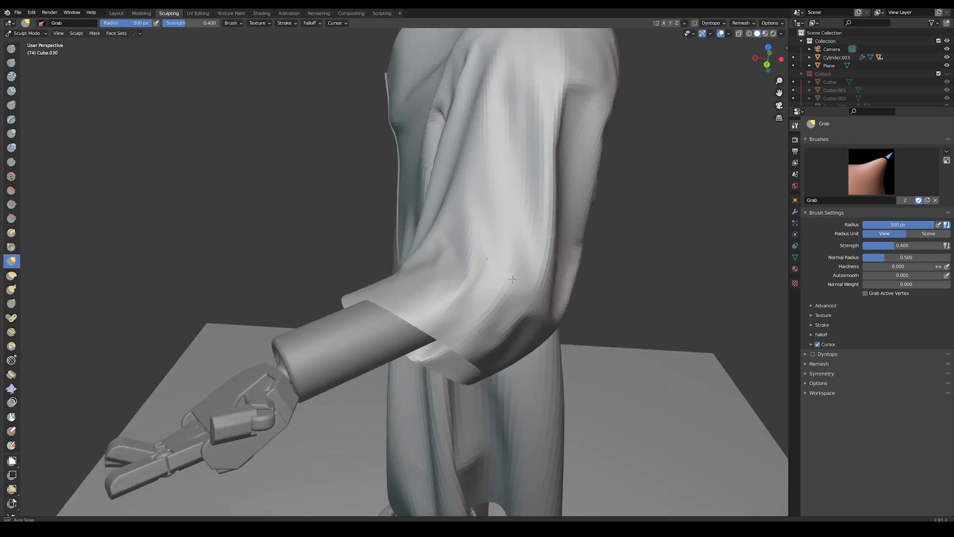
{"action": "scroll", "coordinate": [435, 283], "scroll_direction": "up", "scroll_amount": 3}
{"action": "middle_click_drag", "start_coordinate": [258, 338], "coordinate": [427, 279]}
{"action": "left_click_drag", "start_coordinate": [428, 278], "coordinate": [492, 276]}
{"action": "scroll", "coordinate": [542, 276], "scroll_direction": "up", "scroll_amount": 5}
{"action": "scroll", "coordinate": [541, 275], "scroll_direction": "down", "scroll_amount": 6}
{"action": "middle_click_drag", "start_coordinate": [542, 276], "coordinate": [347, 264]}
{"action": "left_click_drag", "start_coordinate": [373, 229], "coordinate": [402, 226]}
{"action": "scroll", "coordinate": [402, 227], "scroll_direction": "down", "scroll_amount": 4}
Step: Return to Object Mode and add a Solidify modifier about -0.013 m thick to the coat
{"action": "middle_click_drag", "start_coordinate": [403, 227], "coordinate": [348, 234]}
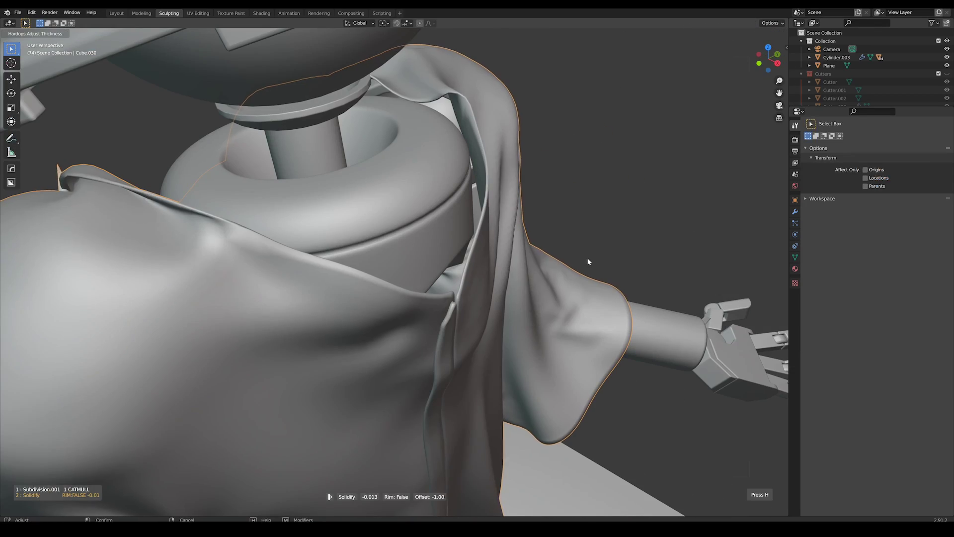
{"action": "left_click", "coordinate": [588, 258]}
{"action": "middle_click_drag", "start_coordinate": [589, 258], "coordinate": [547, 208]}
{"action": "scroll", "coordinate": [547, 209], "scroll_direction": "down", "scroll_amount": 3}
{"action": "middle_click_drag", "start_coordinate": [547, 208], "coordinate": [502, 268], "text": "shift"}
{"action": "key", "text": "z"}
{"action": "key", "text": "z"}
{"action": "left_click", "coordinate": [502, 268]}
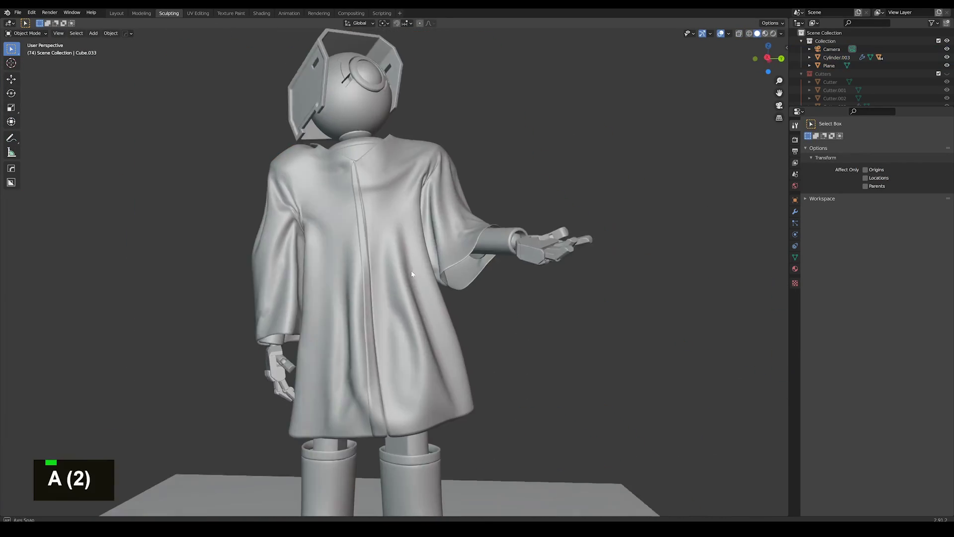
Step: Select the coat's neckline and front-opening edge loop in Edit Mode and extract it as a curve
{"action": "scroll", "coordinate": [435, 321], "scroll_direction": "down", "scroll_amount": 2}
{"action": "middle_click_drag", "start_coordinate": [435, 321], "coordinate": [442, 304]}
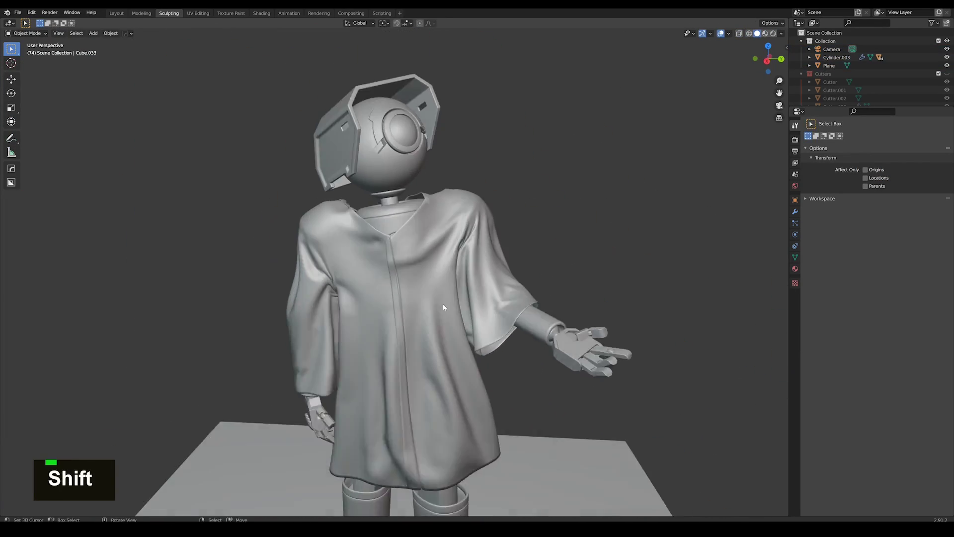
{"action": "scroll", "coordinate": [443, 303], "scroll_direction": "up", "scroll_amount": 4}
{"action": "key", "text": "Tab"}
{"action": "scroll", "coordinate": [481, 260], "scroll_direction": "up", "scroll_amount": 4}
{"action": "right_click", "coordinate": [529, 161], "text": "alt"}
{"action": "scroll", "coordinate": [529, 161], "scroll_direction": "down", "scroll_amount": 4}
{"action": "middle_click_drag", "start_coordinate": [529, 161], "coordinate": [481, 192]}
{"action": "scroll", "coordinate": [543, 205], "scroll_direction": "up", "scroll_amount": 2}
{"action": "key", "text": "q"}
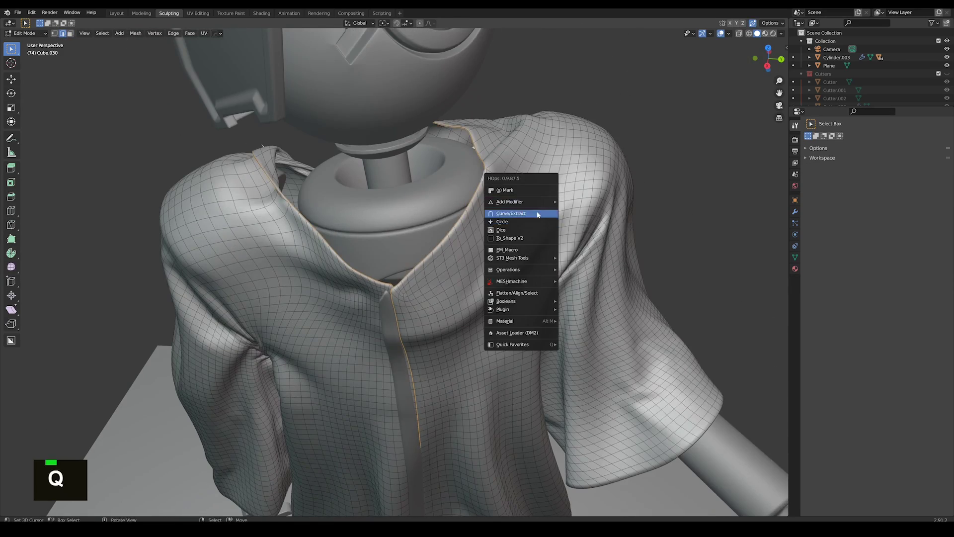
{"action": "left_click", "coordinate": [538, 214]}
Step: Shade the extracted neckline trim smooth and clear the selection
{"action": "middle_click_drag", "start_coordinate": [547, 220], "coordinate": [546, 194]}
{"action": "scroll", "coordinate": [546, 194], "scroll_direction": "down", "scroll_amount": 3}
{"action": "left_click", "coordinate": [111, 33]}
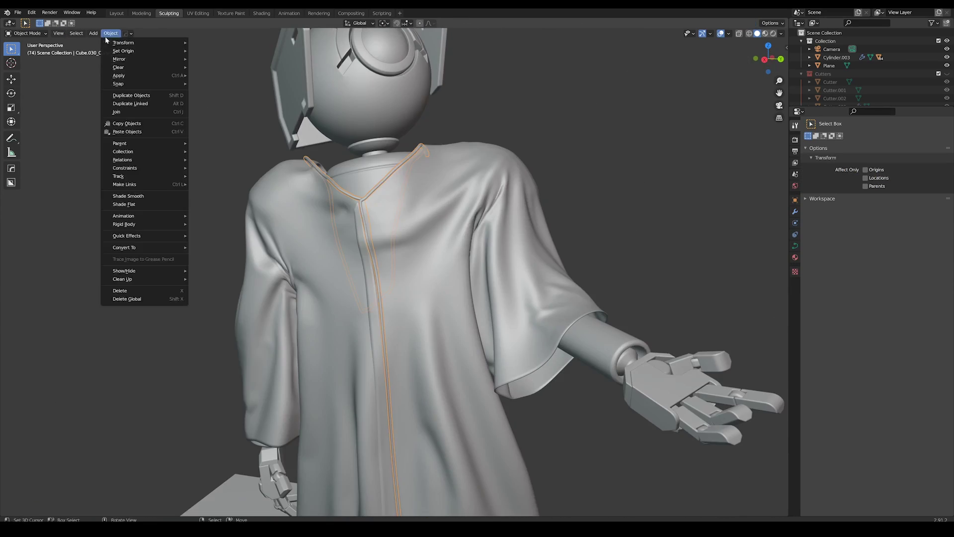
{"action": "left_click", "coordinate": [124, 198]}
{"action": "key", "text": "a"}
{"action": "key", "text": "a"}
{"action": "middle_click_drag", "start_coordinate": [398, 204], "coordinate": [398, 245], "text": "shift"}
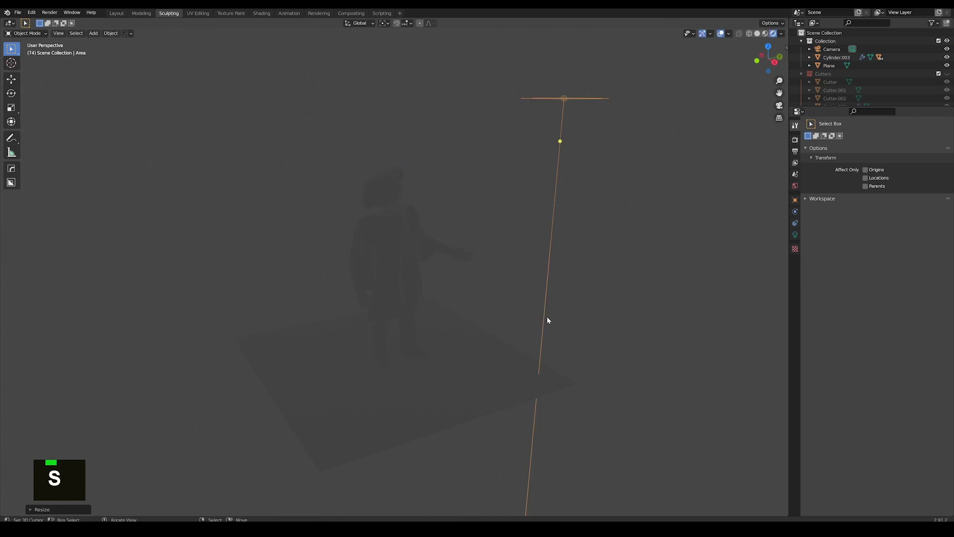
Step: Set the area light's power to 1000 W and position it above the character, angled down toward it
{"action": "left_click", "coordinate": [795, 234]}
{"action": "key", "text": "Return"}
{"action": "middle_click_drag", "start_coordinate": [525, 243], "coordinate": [547, 254]}
{"action": "scroll", "coordinate": [547, 253], "scroll_direction": "down", "scroll_amount": 3}
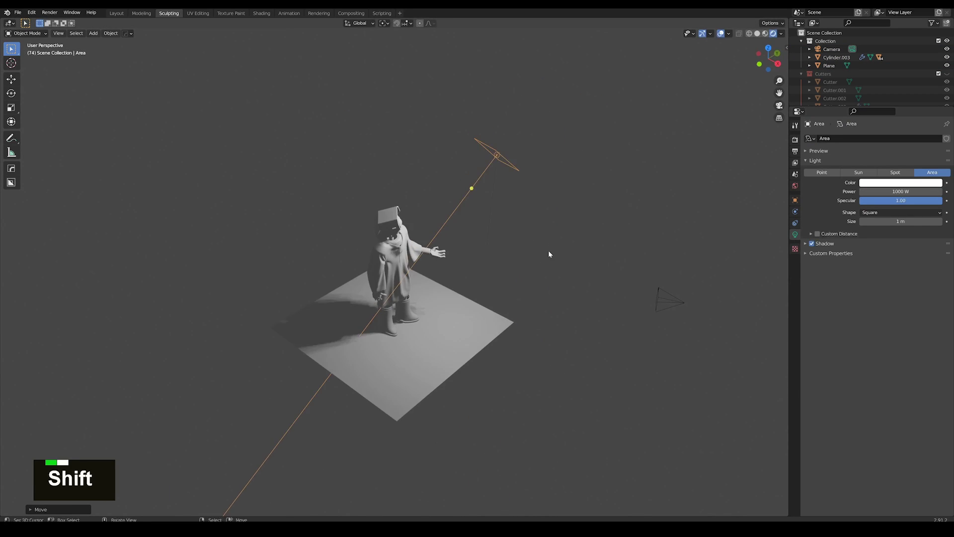
Step: Duplicate the area light, then move and rotate the copy to light the character from another side
{"action": "key", "text": "shift+d"}
{"action": "left_click", "coordinate": [484, 276]}
{"action": "middle_click_drag", "start_coordinate": [484, 276], "coordinate": [421, 287]}
{"action": "key", "text": "e"}
{"action": "middle_click_drag", "start_coordinate": [520, 186], "coordinate": [408, 199]}
{"action": "key", "text": "g"}
{"action": "left_click", "coordinate": [463, 283]}
{"action": "scroll", "coordinate": [476, 286], "scroll_direction": "up", "scroll_amount": 4}
{"action": "middle_click_drag", "start_coordinate": [397, 284], "coordinate": [427, 261]}
{"action": "key", "text": "r"}
{"action": "left_click", "coordinate": [512, 273]}
Step: Select the coat and assign a new material to it
{"action": "key", "text": "a"}
{"action": "key", "text": "a"}
{"action": "key", "text": "a"}
{"action": "key", "text": "a"}
{"action": "right_click", "coordinate": [438, 267]}
{"action": "scroll", "coordinate": [439, 267], "scroll_direction": "up", "scroll_amount": 3}
{"action": "scroll", "coordinate": [427, 261], "scroll_direction": "down", "scroll_amount": 3}
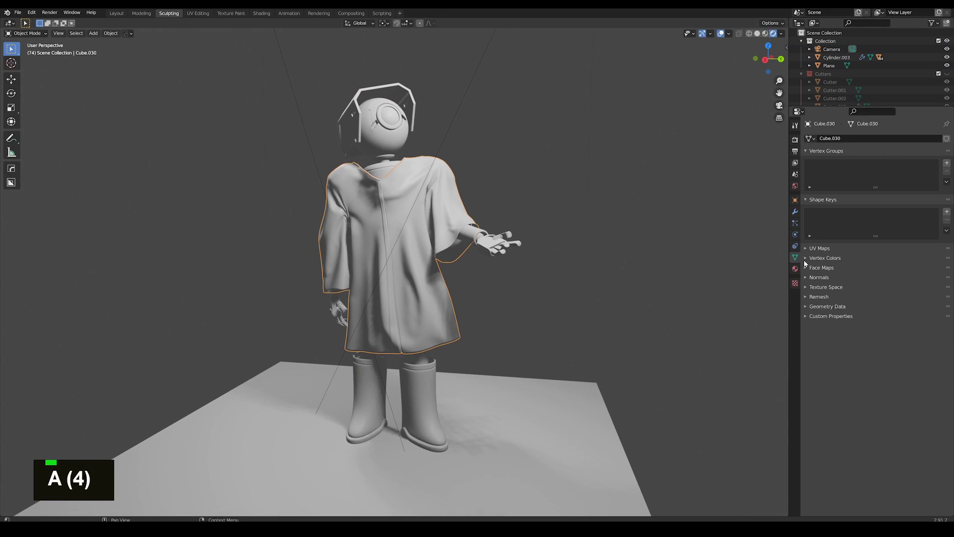
{"action": "left_click", "coordinate": [795, 269]}
{"action": "left_click", "coordinate": [856, 173]}
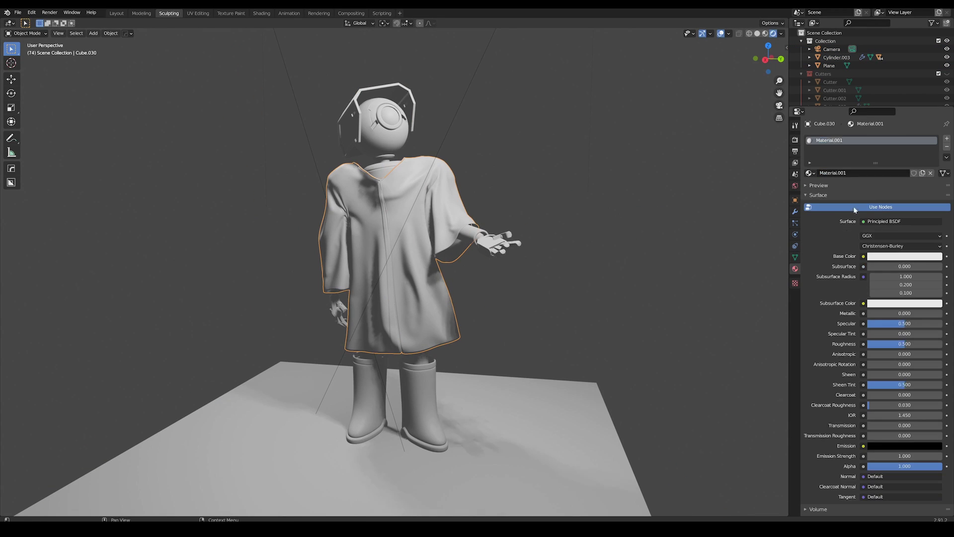
Step: Switch to the Shading workspace, show the viewport in Rendered mode and display the coat's material settings
{"action": "left_click", "coordinate": [262, 14]}
{"action": "key", "text": "a"}
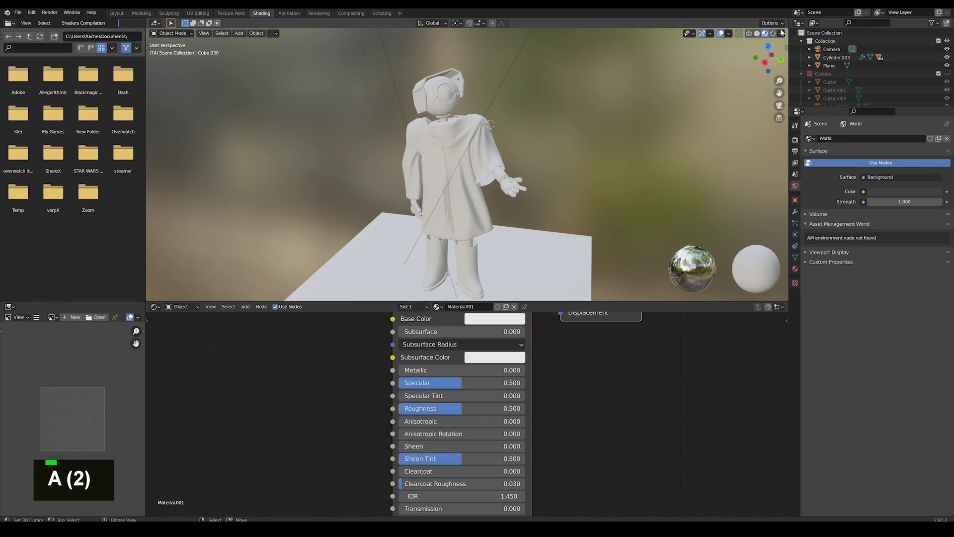
{"action": "left_click", "coordinate": [773, 33]}
{"action": "scroll", "coordinate": [475, 158], "scroll_direction": "up", "scroll_amount": 3}
{"action": "middle_click_drag", "start_coordinate": [475, 158], "coordinate": [493, 147]}
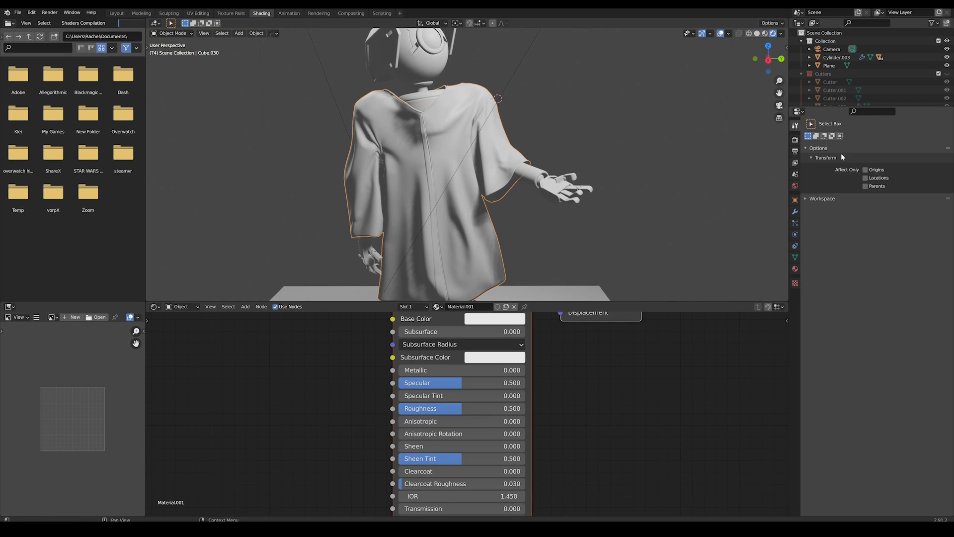
{"action": "left_click", "coordinate": [805, 232]}
{"action": "left_click", "coordinate": [812, 232]}
{"action": "left_click", "coordinate": [795, 269]}
{"action": "scroll", "coordinate": [531, 363], "scroll_direction": "down", "scroll_amount": 3}
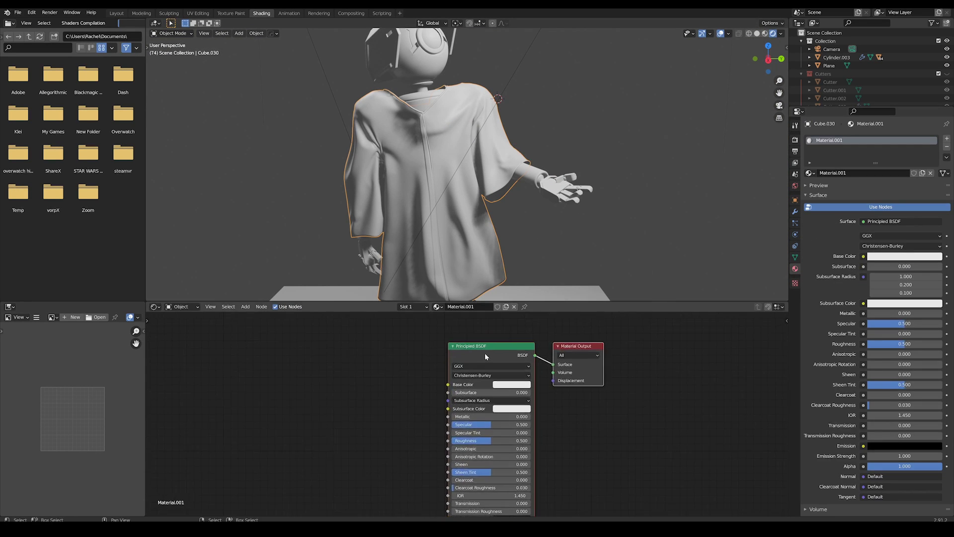
Step: Replace the coat material's Principled BSDF with a Glass BSDF connected to the Material Output's Surface
{"action": "middle_click_drag", "start_coordinate": [487, 388], "coordinate": [500, 320]}
{"action": "left_click", "coordinate": [501, 382]}
{"action": "key", "text": "x"}
{"action": "key", "text": "shift+a"}
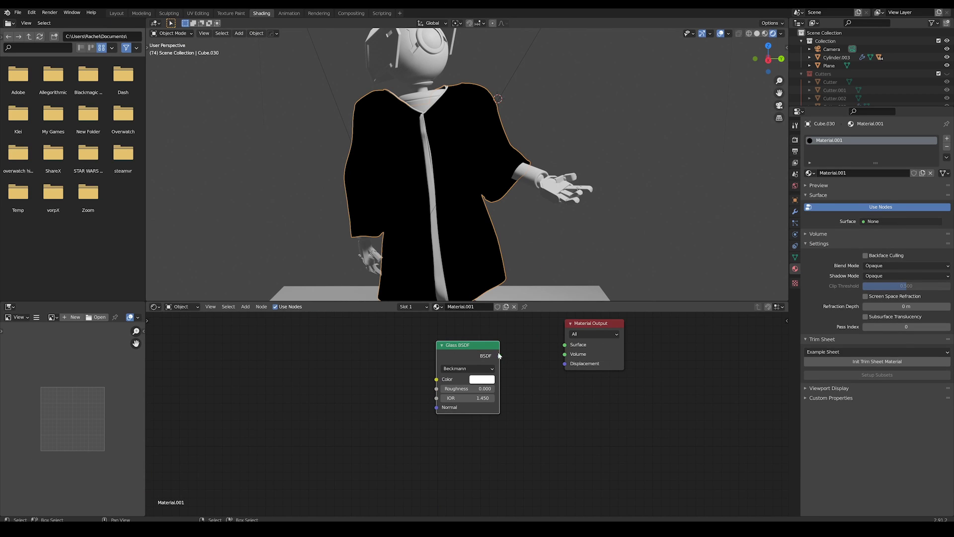
{"action": "left_click_drag", "start_coordinate": [571, 349], "coordinate": [567, 346]}
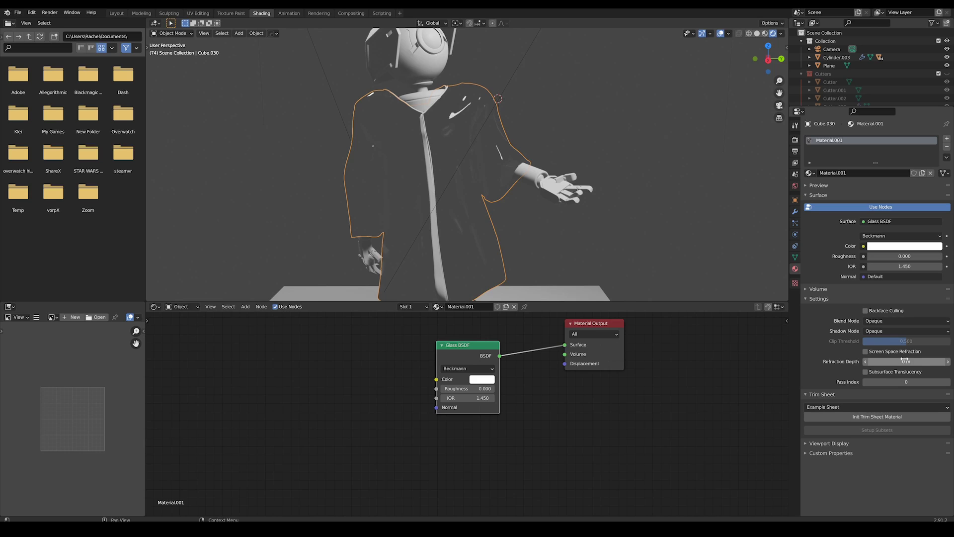
Step: Enable Screen Space Refraction for the coat material and set the Glass BSDF roughness to 0.452
{"action": "left_click", "coordinate": [889, 351]}
{"action": "scroll", "coordinate": [601, 245], "scroll_direction": "up", "scroll_amount": 2}
{"action": "key", "text": "a"}
{"action": "key", "text": "a"}
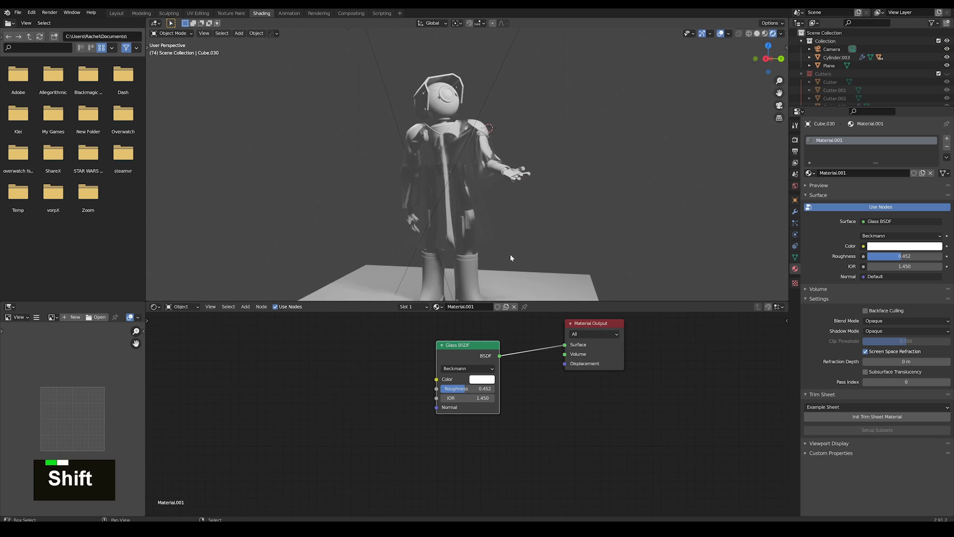
Step: Select the object above the character and delete it from the scene
{"action": "scroll", "coordinate": [531, 248], "scroll_direction": "up", "scroll_amount": 2}
{"action": "middle_click_drag", "start_coordinate": [510, 255], "coordinate": [473, 156], "text": "shift"}
{"action": "left_click", "coordinate": [473, 156]}
{"action": "key", "text": "a"}
{"action": "key", "text": "a"}
{"action": "scroll", "coordinate": [524, 219], "scroll_direction": "down", "scroll_amount": 5}
{"action": "middle_click_drag", "start_coordinate": [524, 219], "coordinate": [579, 141]}
{"action": "right_click", "coordinate": [546, 56]}
{"action": "key", "text": "x"}
{"action": "left_click", "coordinate": [528, 170]}
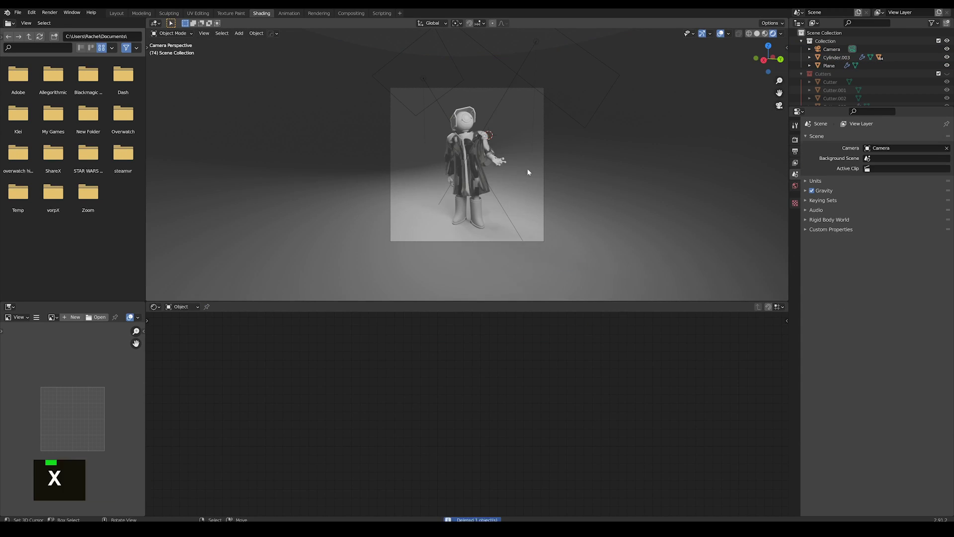
Step: Add a new light at the 3D cursor and select the coat again
{"action": "key", "text": "shift+a"}
{"action": "mouse_move", "coordinate": [528, 167]}
{"action": "left_click", "coordinate": [577, 175]}
{"action": "right_click", "coordinate": [563, 155]}
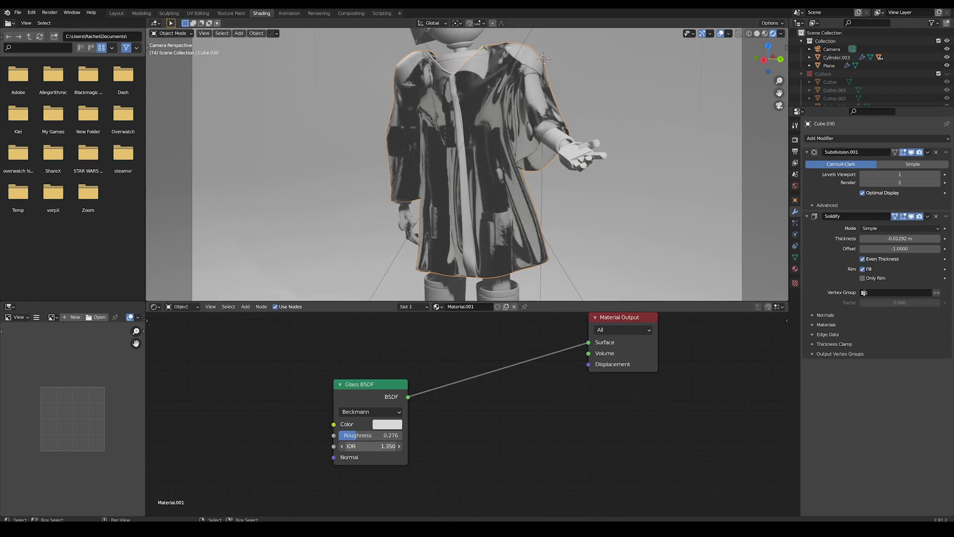
Step: Undo the last IOR change and set the coat material's Refraction Depth to 0.03 m
{"action": "key", "text": "ctrl+z"}
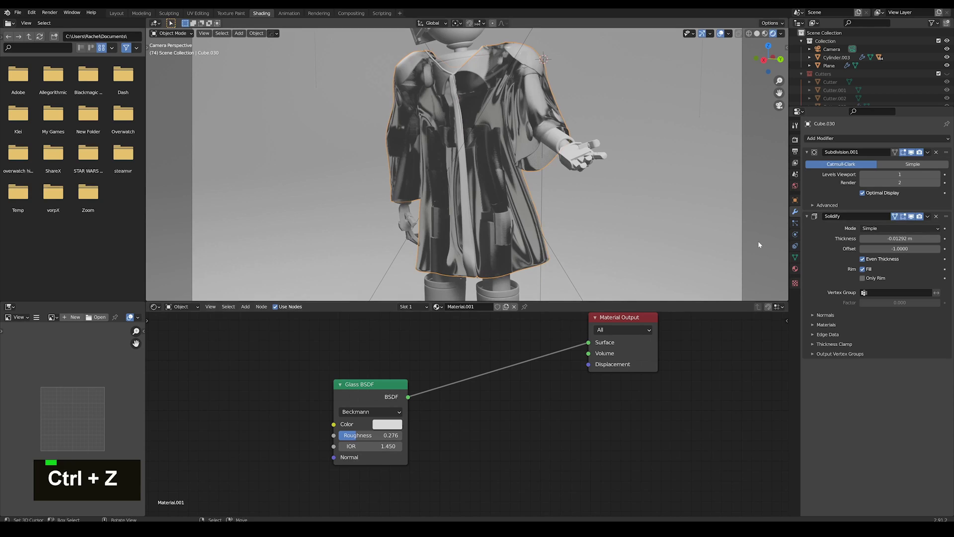
{"action": "mouse_move", "coordinate": [905, 362]}
{"action": "left_mouse_down"}
{"action": "mouse_move", "coordinate": [939, 362]}
{"action": "mouse_move", "coordinate": [906, 362]}
{"action": "left_mouse_up"}
{"action": "key", "text": "a"}
{"action": "key", "text": "a"}
{"action": "scroll", "coordinate": [577, 178], "scroll_direction": "down", "scroll_amount": 2}
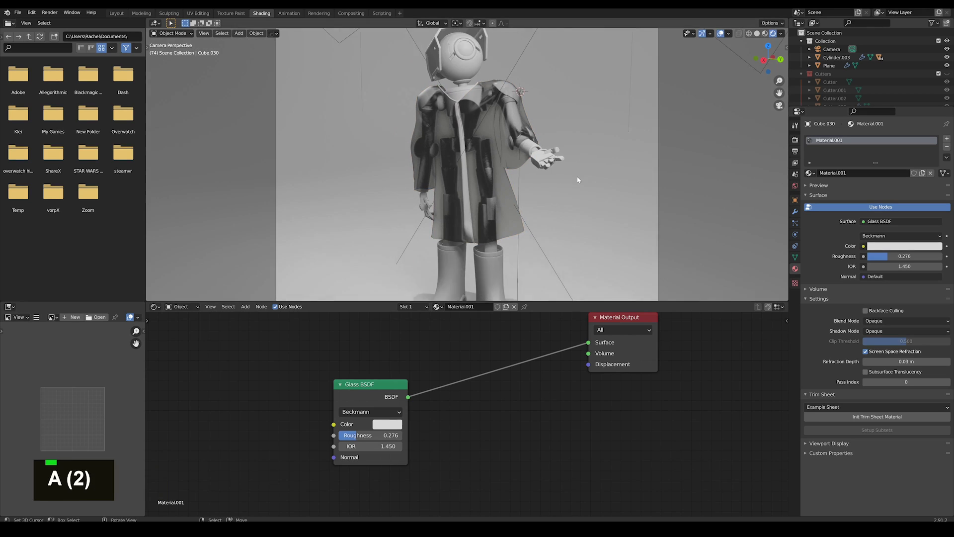
Step: Reposition the Glass BSDF node and set its roughness to 0.219
{"action": "scroll", "coordinate": [577, 179], "scroll_direction": "up", "scroll_amount": 1}
{"action": "left_click_drag", "start_coordinate": [363, 401], "coordinate": [344, 412]}
{"action": "left_click_drag", "start_coordinate": [351, 445], "coordinate": [334, 445]}
{"action": "scroll", "coordinate": [343, 442], "scroll_direction": "down", "scroll_amount": 2}
{"action": "scroll", "coordinate": [483, 228], "scroll_direction": "down", "scroll_amount": 2}
Step: Add a Glossy BSDF and combine it with the Glass BSDF through a Mix Shader feeding the coat material's Surface
{"action": "key", "text": "shift+a"}
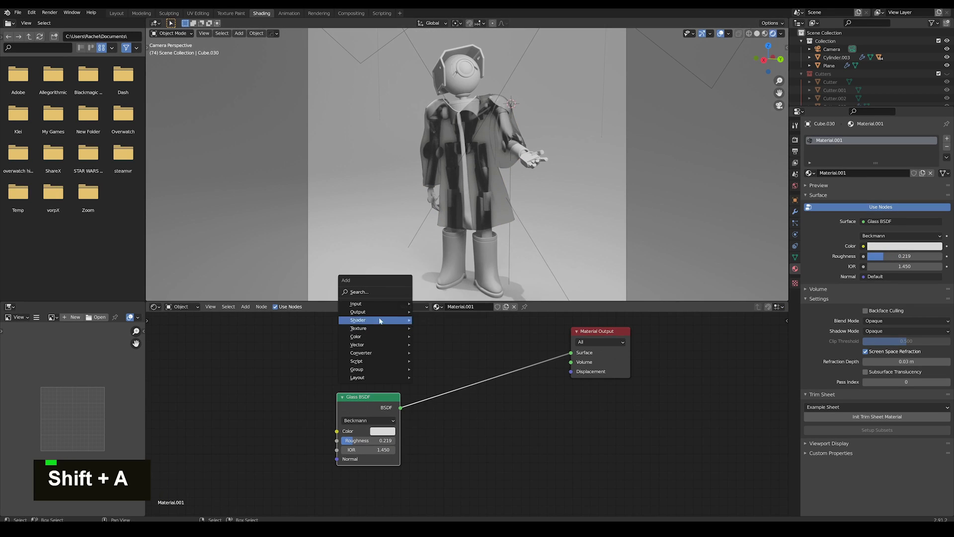
{"action": "left_click", "coordinate": [432, 374]}
{"action": "left_click", "coordinate": [481, 378]}
{"action": "key", "text": "shift+a"}
{"action": "mouse_move", "coordinate": [437, 392]}
{"action": "left_click", "coordinate": [513, 294]}
{"action": "left_click", "coordinate": [373, 455]}
{"action": "left_click_drag", "start_coordinate": [407, 466], "coordinate": [478, 410]}
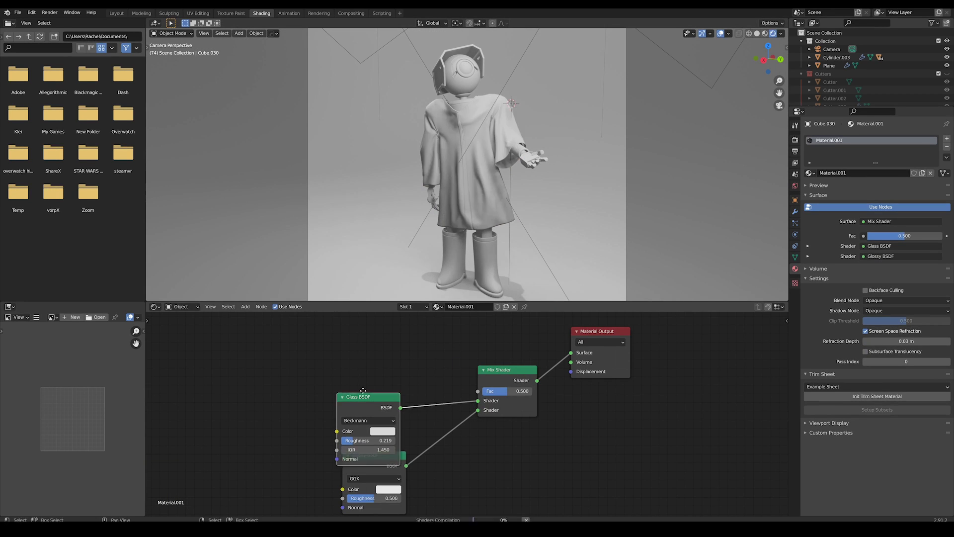
Step: Tune the coat shader with a mix factor of 0.273, a glossy roughness of 0.229 and a white glass color
{"action": "left_click_drag", "start_coordinate": [359, 397], "coordinate": [372, 368]}
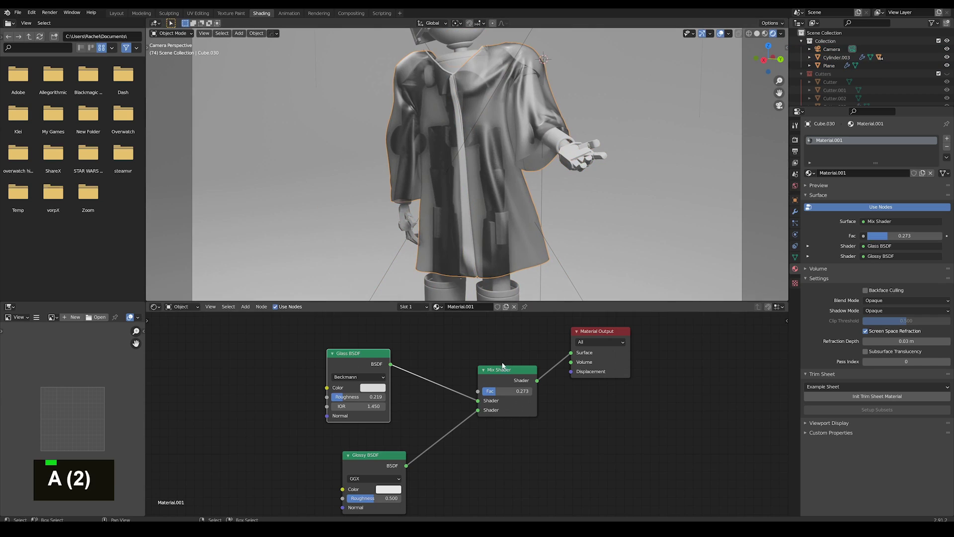
{"action": "left_click_drag", "start_coordinate": [457, 212], "coordinate": [456, 201]}
{"action": "scroll", "coordinate": [547, 209], "scroll_direction": "down", "scroll_amount": 2}
{"action": "key", "text": "a"}
{"action": "key", "text": "a"}
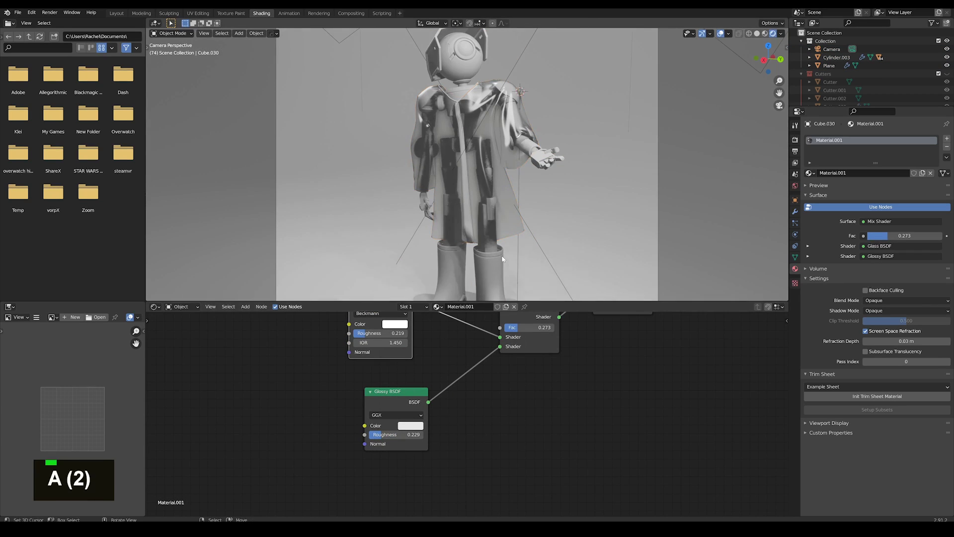
Step: Give the backdrop plane a new material with a blue base color
{"action": "scroll", "coordinate": [604, 208], "scroll_direction": "up", "scroll_amount": 2}
{"action": "left_click", "coordinate": [609, 226]}
{"action": "left_click", "coordinate": [473, 306]}
{"action": "middle_click_drag", "start_coordinate": [558, 362], "coordinate": [553, 388]}
{"action": "left_click", "coordinate": [538, 338]}
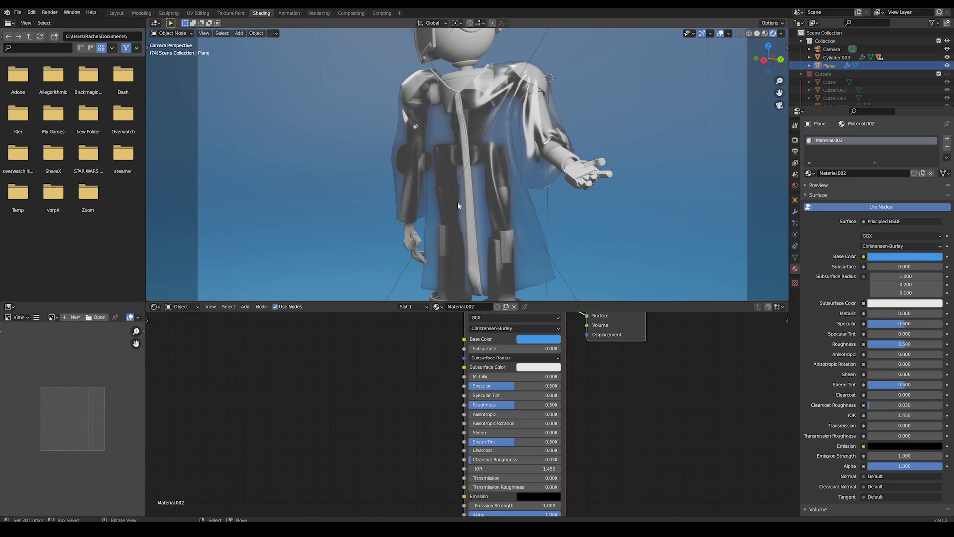
Step: Select an area light, move it around the character and rotate it to aim at the figure
{"action": "key", "text": "a"}
{"action": "key", "text": "a"}
{"action": "scroll", "coordinate": [467, 164], "scroll_direction": "down", "scroll_amount": 3}
{"action": "left_click", "coordinate": [512, 149]}
{"action": "key", "text": "g"}
{"action": "left_click", "coordinate": [525, 173]}
{"action": "middle_click_drag", "start_coordinate": [525, 173], "coordinate": [562, 262]}
{"action": "key", "text": "r"}
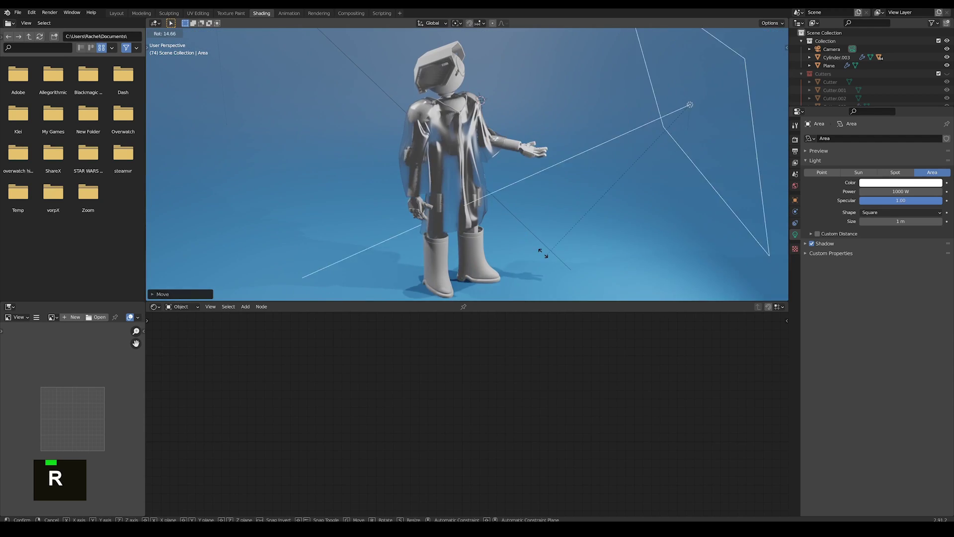
{"action": "left_click", "coordinate": [562, 262]}
{"action": "key", "text": "g"}
{"action": "key", "text": "r"}
{"action": "left_click", "coordinate": [388, 253]}
{"action": "key", "text": "r"}
{"action": "key", "text": "r"}
{"action": "key", "text": "r"}
{"action": "key", "text": "r"}
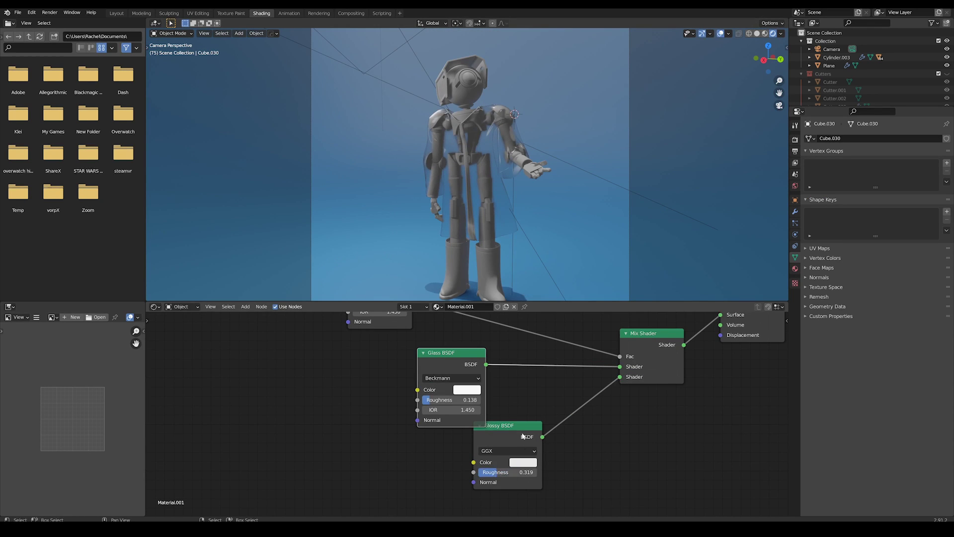
Step: Insert a ColorRamp between the Fresnel node and the Mix Shader's Fac in the coat material
{"action": "scroll", "coordinate": [449, 371], "scroll_direction": "up", "scroll_amount": 3}
{"action": "middle_click_drag", "start_coordinate": [449, 371], "coordinate": [416, 428]}
{"action": "key", "text": "shift+a"}
{"action": "left_click", "coordinate": [472, 321]}
{"action": "left_click", "coordinate": [447, 315]}
{"action": "middle_click_drag", "start_coordinate": [488, 377], "coordinate": [499, 389]}
{"action": "left_click_drag", "start_coordinate": [520, 343], "coordinate": [488, 307]}
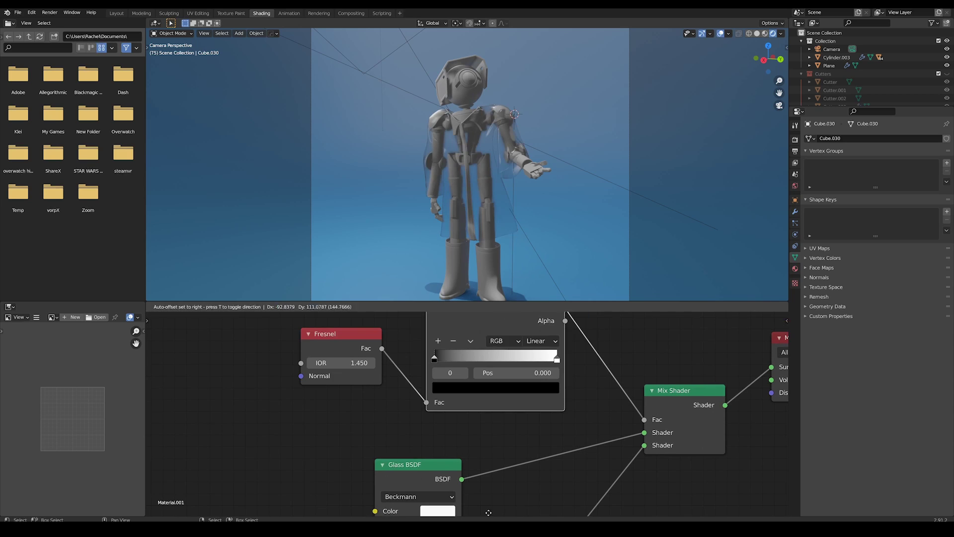
{"action": "left_click", "coordinate": [488, 388]}
Step: Set the ColorRamp's white stop to position 0.022
{"action": "key", "text": "a"}
{"action": "key", "text": "a"}
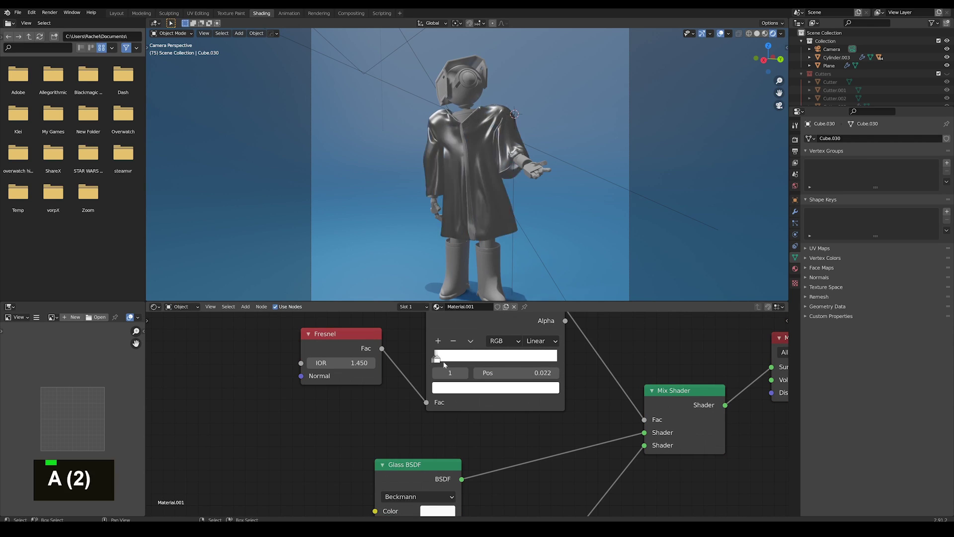
{"action": "key", "text": "a"}
{"action": "key", "text": "a"}
{"action": "key", "text": "a"}
{"action": "key", "text": "a"}
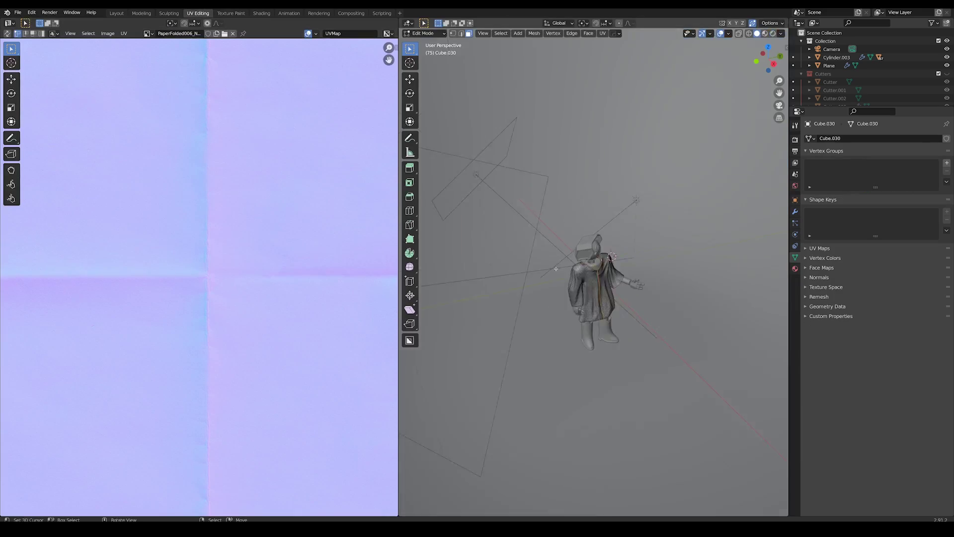
Step: In the UV Editing workspace, select the horizontal edge loop around the coat's lower skirt and mark it as a seam
{"action": "scroll", "coordinate": [611, 293], "scroll_direction": "up", "scroll_amount": 5}
{"action": "key", "text": "2"}
{"action": "key", "text": "alt+a"}
{"action": "scroll", "coordinate": [593, 291], "scroll_direction": "down", "scroll_amount": 3}
{"action": "scroll", "coordinate": [611, 299], "scroll_direction": "up", "scroll_amount": 3}
{"action": "right_click", "coordinate": [629, 301], "text": "alt"}
{"action": "scroll", "coordinate": [636, 303], "scroll_direction": "down", "scroll_amount": 2}
{"action": "middle_click_drag", "start_coordinate": [661, 343], "coordinate": [678, 320]}
{"action": "scroll", "coordinate": [677, 319], "scroll_direction": "up", "scroll_amount": 4}
{"action": "left_click", "coordinate": [705, 388]}
{"action": "scroll", "coordinate": [688, 323], "scroll_direction": "down", "scroll_amount": 4}
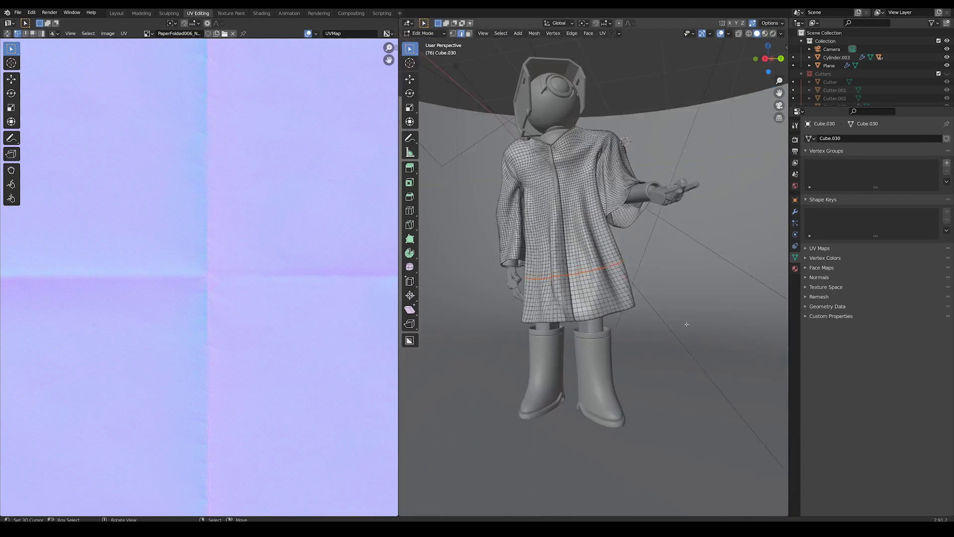
{"action": "scroll", "coordinate": [621, 174], "scroll_direction": "up", "scroll_amount": 6}
{"action": "key", "text": "shift+z"}
{"action": "key", "text": "u"}
{"action": "left_click", "coordinate": [685, 206]}
Step: Select the edge loop where the sleeve joins the shoulder and mark it as a seam
{"action": "key", "text": "shift+z"}
{"action": "middle_click_drag", "start_coordinate": [685, 205], "coordinate": [613, 224]}
{"action": "right_click", "coordinate": [614, 225], "text": "alt"}
{"action": "key", "text": "shift+z"}
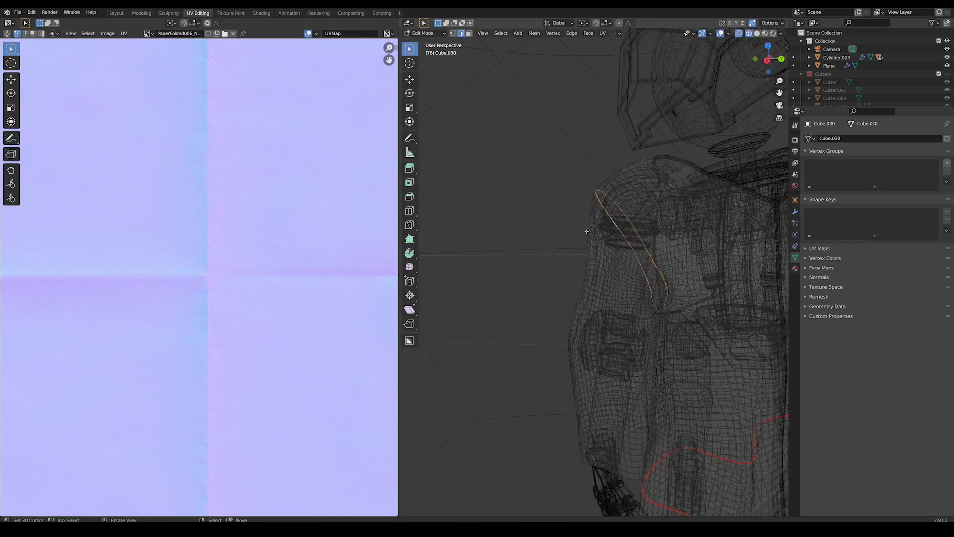
{"action": "key", "text": "shift+z"}
{"action": "key", "text": "u"}
{"action": "left_click", "coordinate": [681, 232]}
Step: Unwrap the coat and move its UV islands over the folded-paper normal map
{"action": "middle_click_drag", "start_coordinate": [589, 254], "coordinate": [684, 260]}
{"action": "key", "text": "g"}
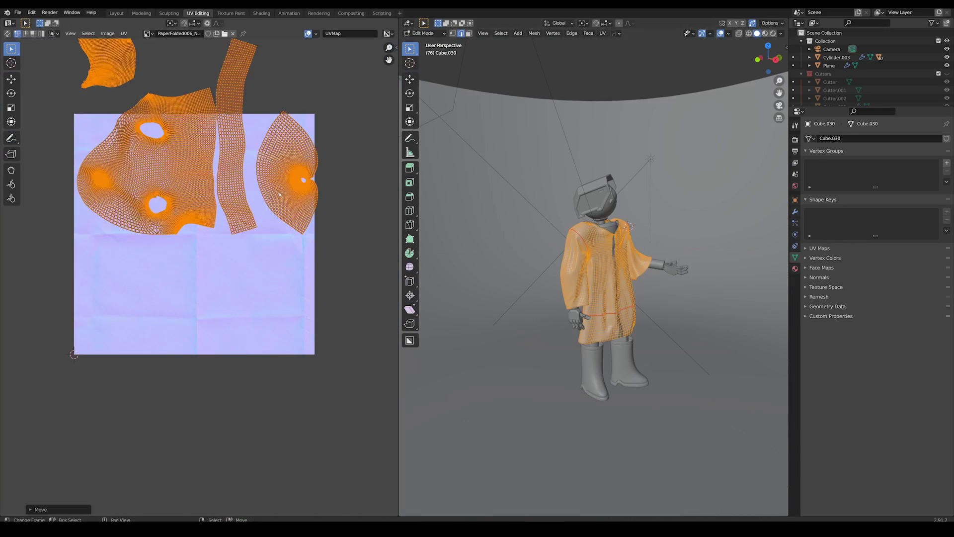
{"action": "left_click", "coordinate": [271, 227]}
{"action": "key", "text": "alt+a"}
Step: Rotate the long strip UV island by 90 degrees and place it across the lower part of the normal map
{"action": "left_click", "coordinate": [228, 421]}
{"action": "key", "text": "r"}
{"action": "key", "text": "9"}
{"action": "key", "text": "0"}
{"action": "key", "text": "Return"}
{"action": "key", "text": "g"}
{"action": "left_click", "coordinate": [211, 435]}
Step: Select a single face on the coat's lower skirt and scale its UV corners into a square
{"action": "key", "text": "alt+a"}
{"action": "middle_click_drag", "start_coordinate": [646, 294], "coordinate": [594, 301]}
{"action": "scroll", "coordinate": [605, 286], "scroll_direction": "up", "scroll_amount": 7}
{"action": "key", "text": "l"}
{"action": "scroll", "coordinate": [591, 279], "scroll_direction": "up", "scroll_amount": 4}
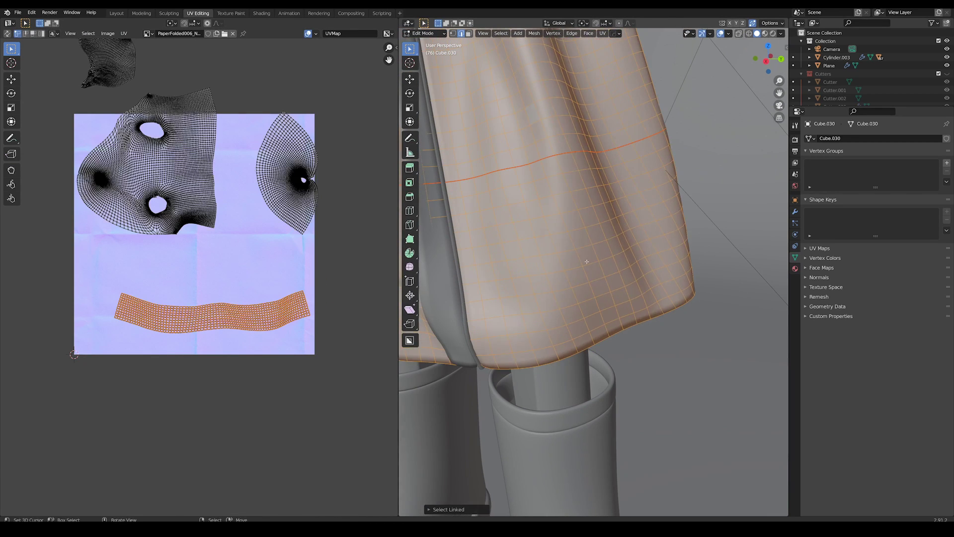
{"action": "key", "text": "alt+a"}
{"action": "key", "text": "3"}
{"action": "left_click", "coordinate": [587, 255]}
{"action": "middle_click_drag", "start_coordinate": [106, 296], "coordinate": [174, 261]}
{"action": "scroll", "coordinate": [173, 260], "scroll_direction": "up", "scroll_amount": 6}
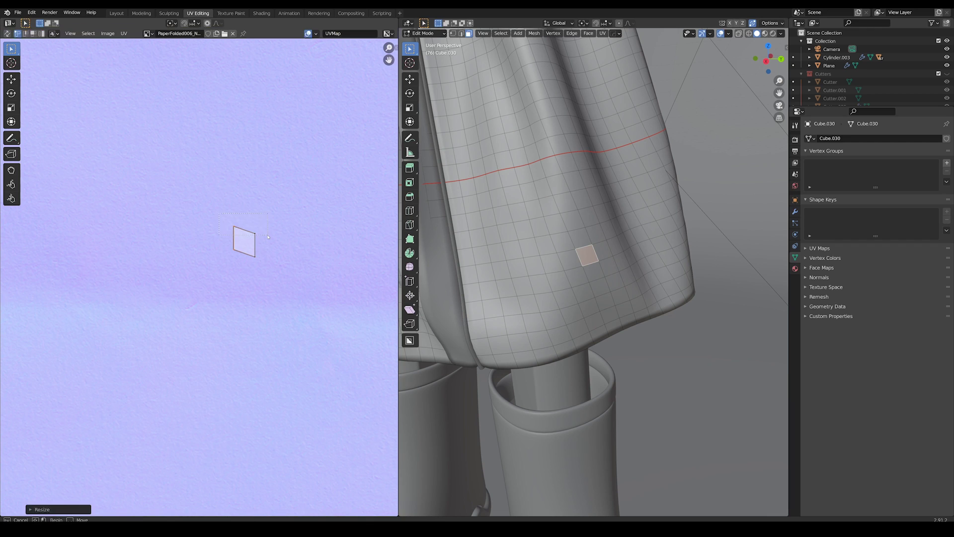
{"action": "scroll", "coordinate": [594, 201], "scroll_direction": "down", "scroll_amount": 2}
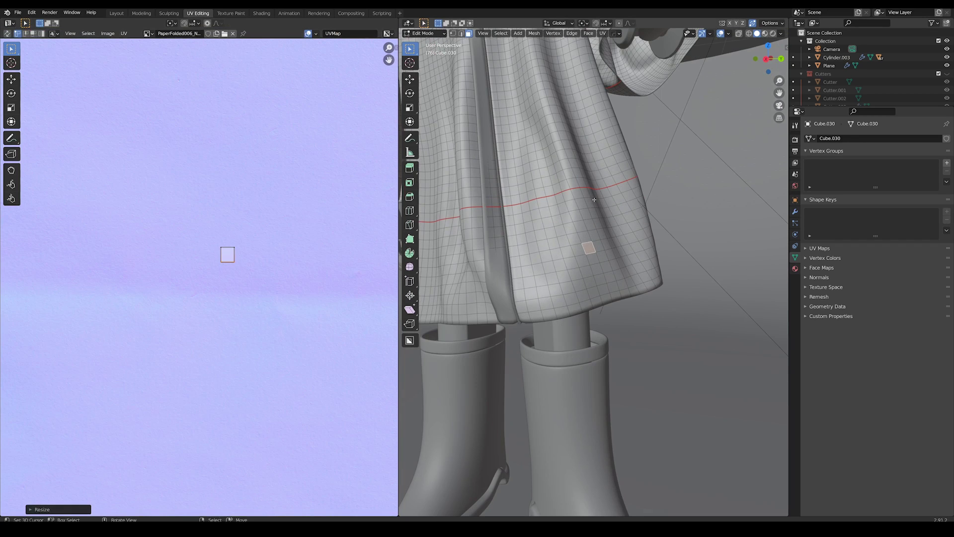
Step: Select the faces of the coat's lower skirt band below the seam and unwrap them with Follow Active Quads
{"action": "right_click", "coordinate": [620, 199], "text": "alt+shift"}
{"action": "right_click", "coordinate": [634, 292], "text": "alt+shift"}
{"action": "scroll", "coordinate": [231, 257], "scroll_direction": "up", "scroll_amount": 3}
{"action": "key", "text": "3"}
{"action": "right_click", "coordinate": [257, 232]}
{"action": "scroll", "coordinate": [257, 232], "scroll_direction": "down", "scroll_amount": 6}
{"action": "key", "text": "a"}
{"action": "scroll", "coordinate": [285, 245], "scroll_direction": "up", "scroll_amount": 4}
{"action": "key", "text": "u"}
{"action": "left_click", "coordinate": [571, 284]}
{"action": "left_click", "coordinate": [581, 309]}
{"action": "scroll", "coordinate": [248, 273], "scroll_direction": "up", "scroll_amount": 3}
{"action": "key", "text": "a"}
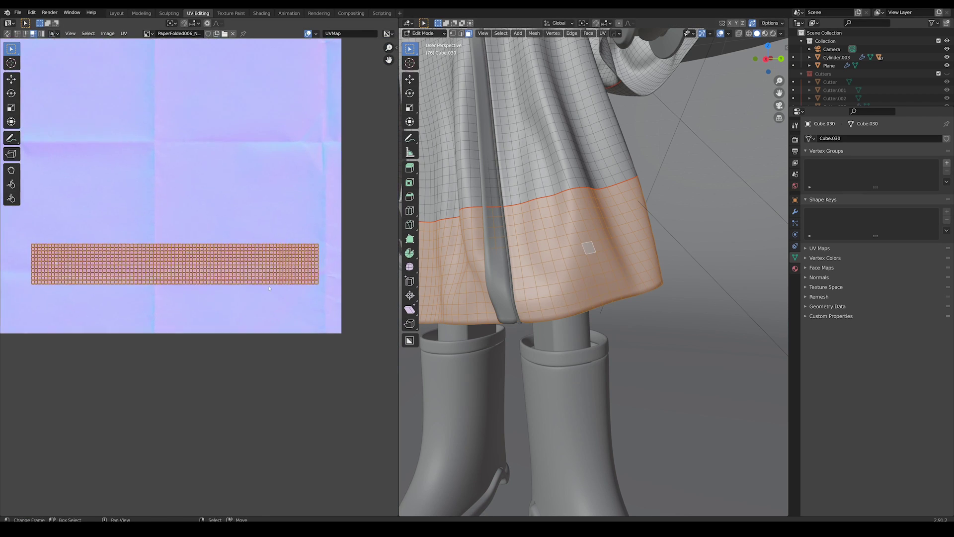
Step: Resize the skirt band's straightened UV strip and place it horizontally across the middle of the normal map
{"action": "scroll", "coordinate": [248, 273], "scroll_direction": "down", "scroll_amount": 2}
{"action": "key", "text": "s"}
{"action": "left_click", "coordinate": [301, 307]}
{"action": "key", "text": "g"}
{"action": "left_click", "coordinate": [294, 229]}
{"action": "key", "text": "Tab"}
{"action": "key", "text": "Tab"}
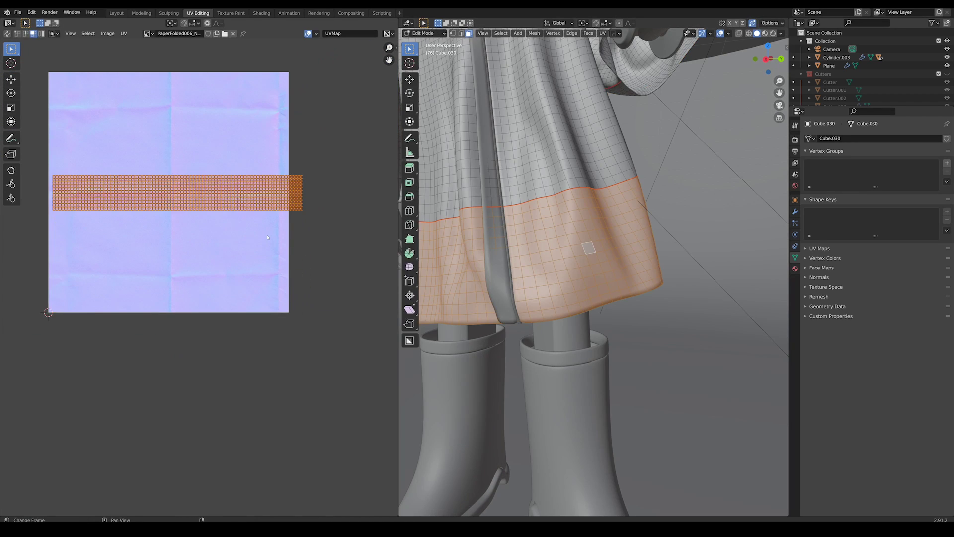
Step: Scale down the coat's other UV islands and group them on the normal map above the strip, beside the small island
{"action": "key", "text": "a"}
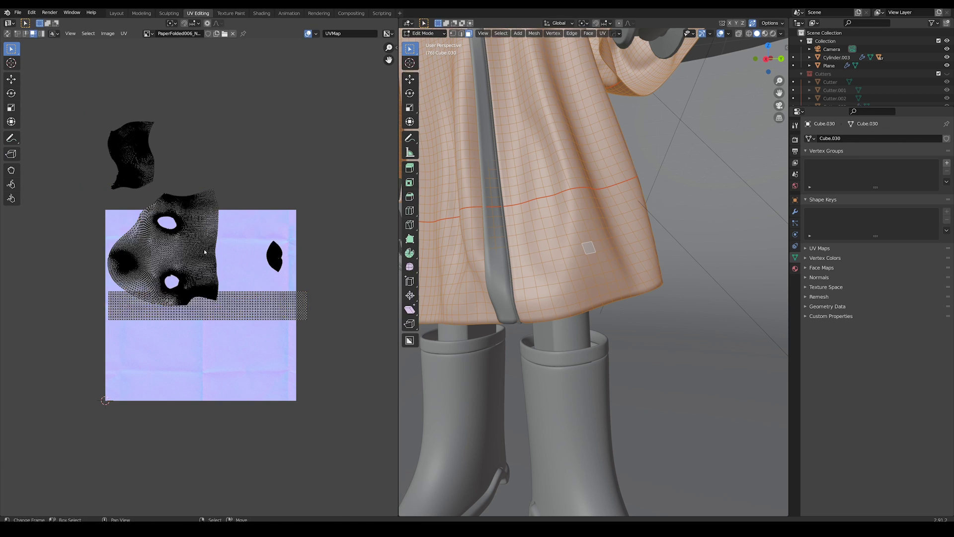
{"action": "left_click", "coordinate": [211, 260]}
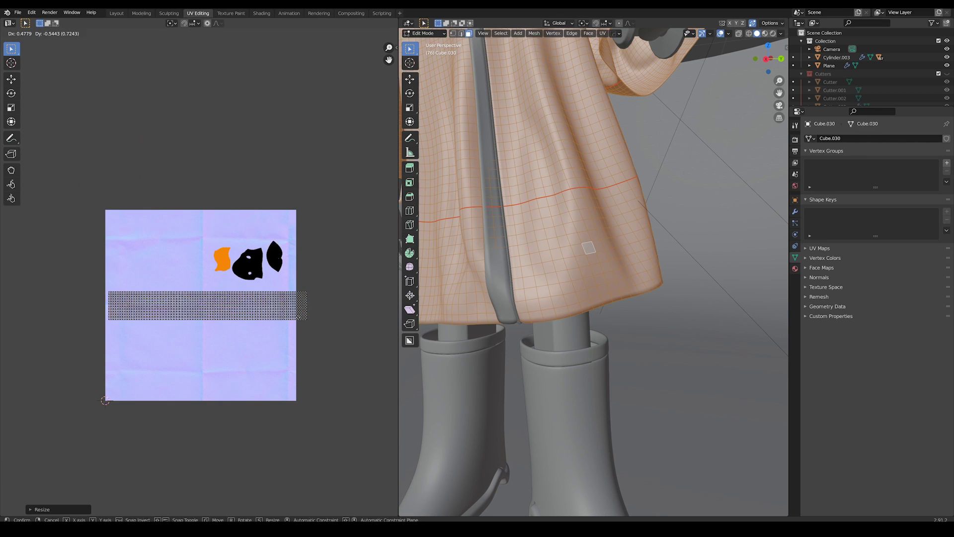
{"action": "left_click", "coordinate": [333, 291]}
{"action": "scroll", "coordinate": [333, 291], "scroll_direction": "up", "scroll_amount": 1}
{"action": "left_click", "coordinate": [326, 284]}
{"action": "scroll", "coordinate": [318, 279], "scroll_direction": "down", "scroll_amount": 2}
{"action": "key", "text": "Tab"}
{"action": "scroll", "coordinate": [447, 209], "scroll_direction": "down", "scroll_amount": 4}
Step: In the coat's shader nodes, connect the Rubber_Duck.png texture's Alpha output to the Fac of the second Mix Shader
{"action": "left_click", "coordinate": [262, 13]}
{"action": "left_click", "coordinate": [429, 378]}
{"action": "left_click_drag", "start_coordinate": [429, 378], "coordinate": [403, 359]}
{"action": "left_click_drag", "start_coordinate": [553, 403], "coordinate": [552, 402]}
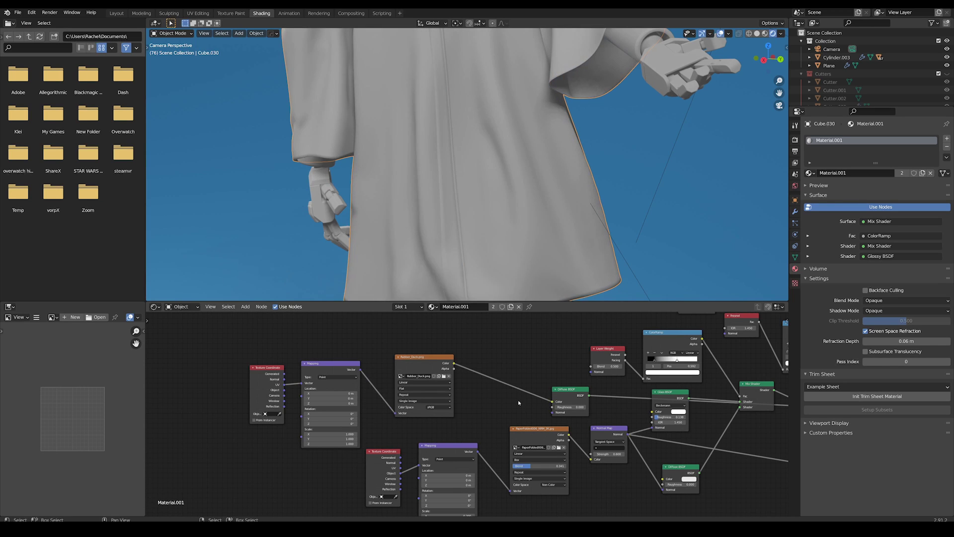
{"action": "left_click_drag", "start_coordinate": [432, 357], "coordinate": [439, 358]}
{"action": "scroll", "coordinate": [467, 238], "scroll_direction": "down", "scroll_amount": 3}
{"action": "scroll", "coordinate": [504, 390], "scroll_direction": "up", "scroll_amount": 1}
{"action": "middle_click_drag", "start_coordinate": [523, 383], "coordinate": [397, 382]}
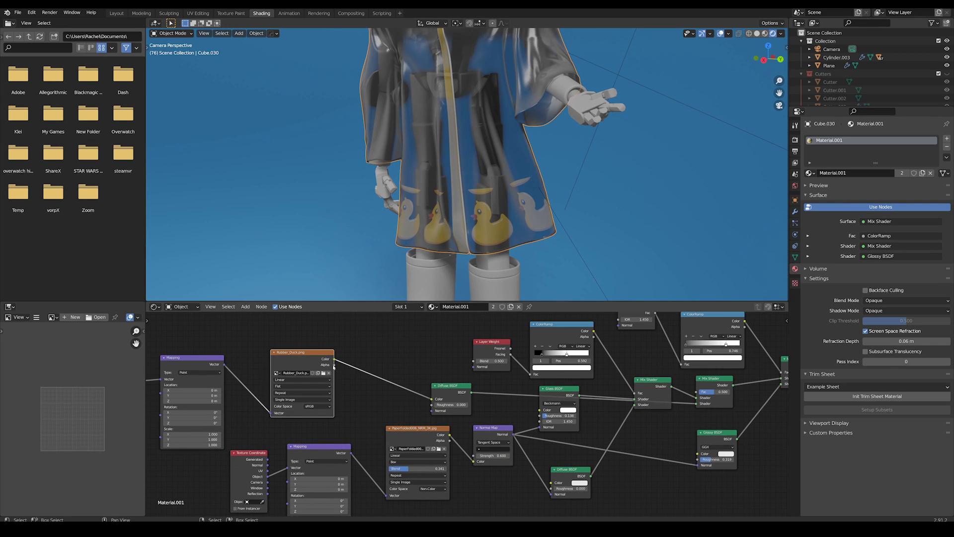
{"action": "left_click_drag", "start_coordinate": [334, 364], "coordinate": [696, 392]}
{"action": "scroll", "coordinate": [568, 233], "scroll_direction": "up", "scroll_amount": 2}
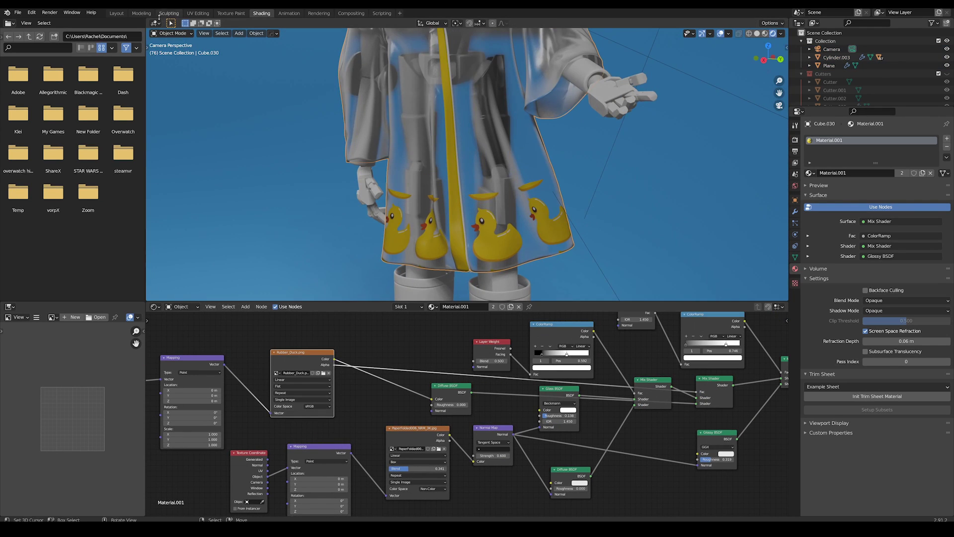
Step: Scale and reposition the lower skirt's UV strip over the Rubber_Duck.png image to fit the duck print on the hem
{"action": "left_click", "coordinate": [198, 13]}
{"action": "key", "text": "s"}
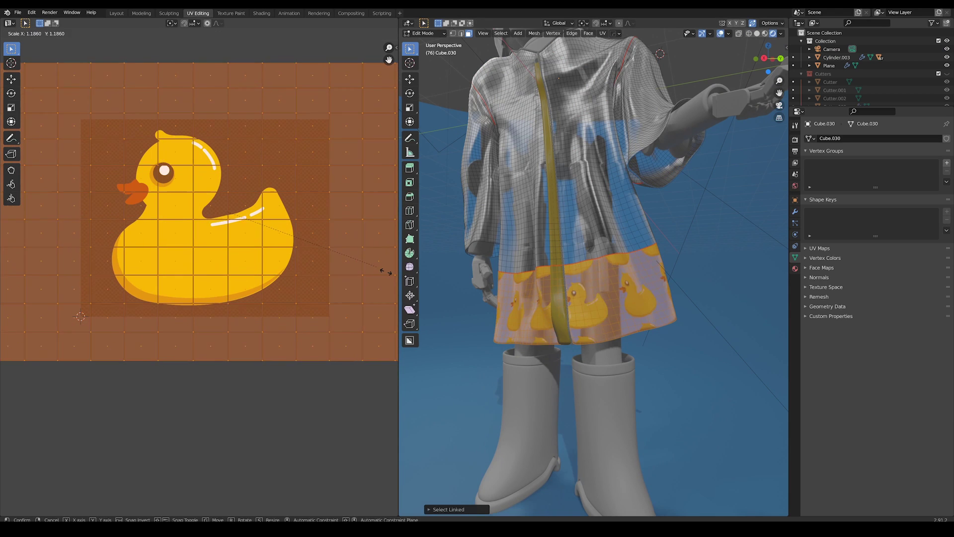
{"action": "left_click", "coordinate": [379, 273]}
{"action": "mouse_move", "coordinate": [376, 242]}
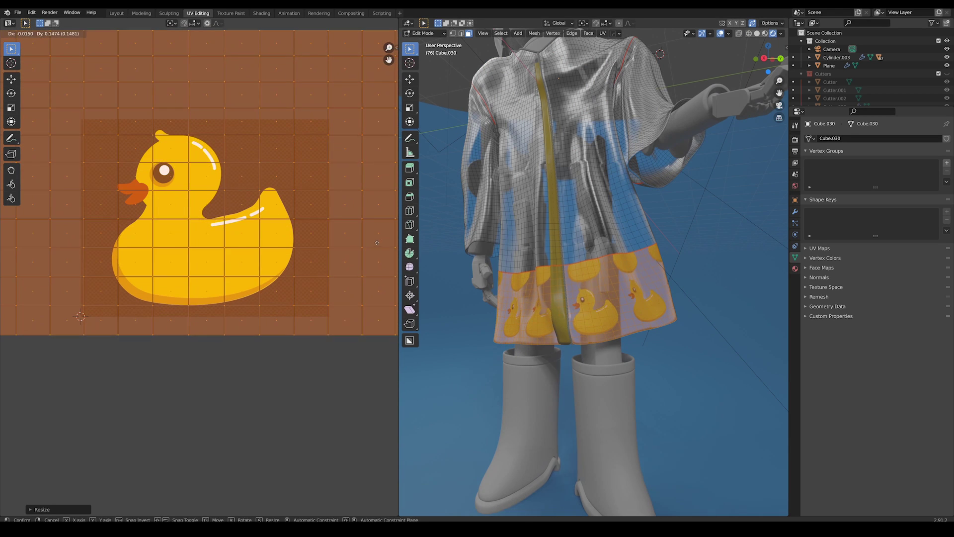
{"action": "left_click", "coordinate": [380, 244]}
{"action": "key", "text": "KP_0"}
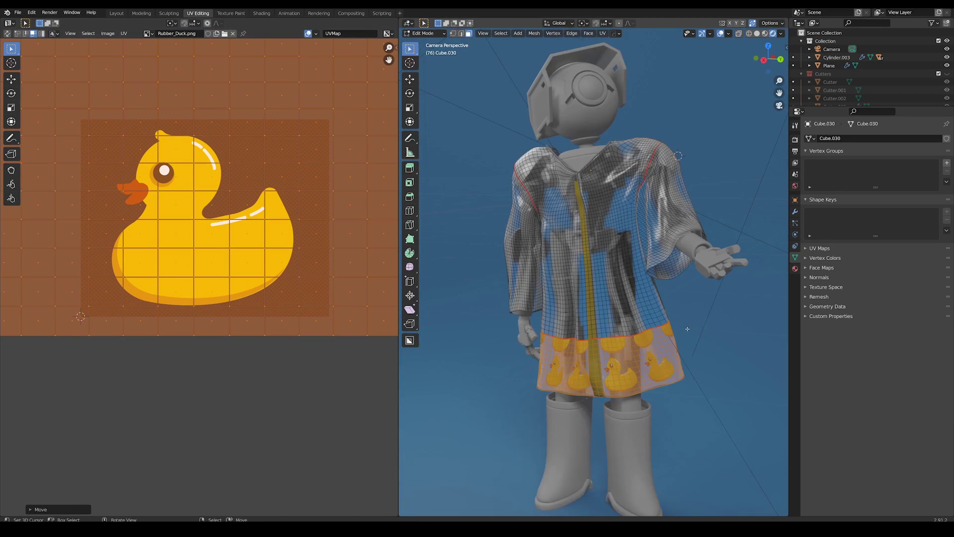
{"action": "key", "text": "s"}
{"action": "left_click", "coordinate": [340, 320]}
{"action": "key", "text": "g"}
{"action": "left_click", "coordinate": [341, 320]}
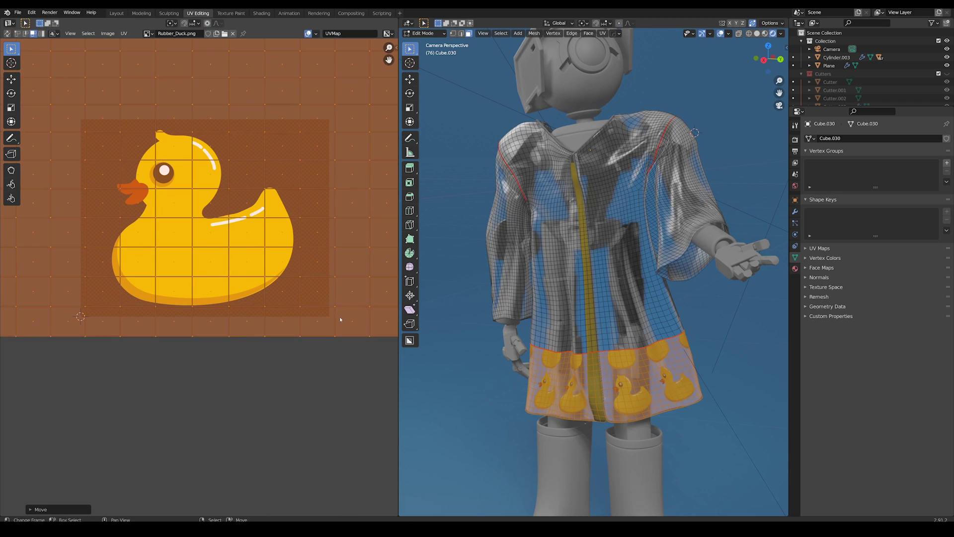
Step: Squash the upper rows of the skirt's UV strip and move them along Y to just above the duck image
{"action": "scroll", "coordinate": [338, 314], "scroll_direction": "down", "scroll_amount": 9}
{"action": "left_click_drag", "start_coordinate": [401, 258], "coordinate": [400, 257]}
{"action": "left_click", "coordinate": [225, 194]}
{"action": "key", "text": "h"}
{"action": "key", "text": "Home"}
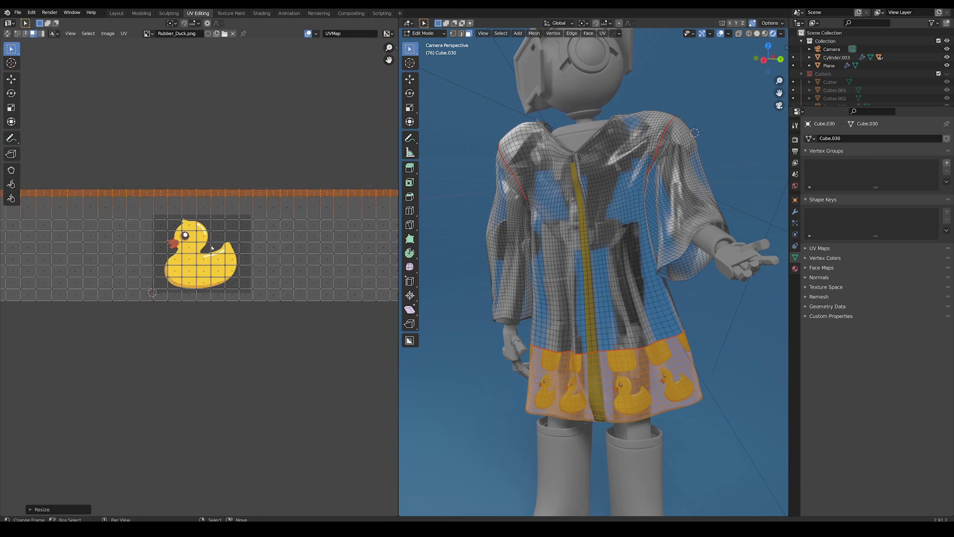
{"action": "key", "text": "y"}
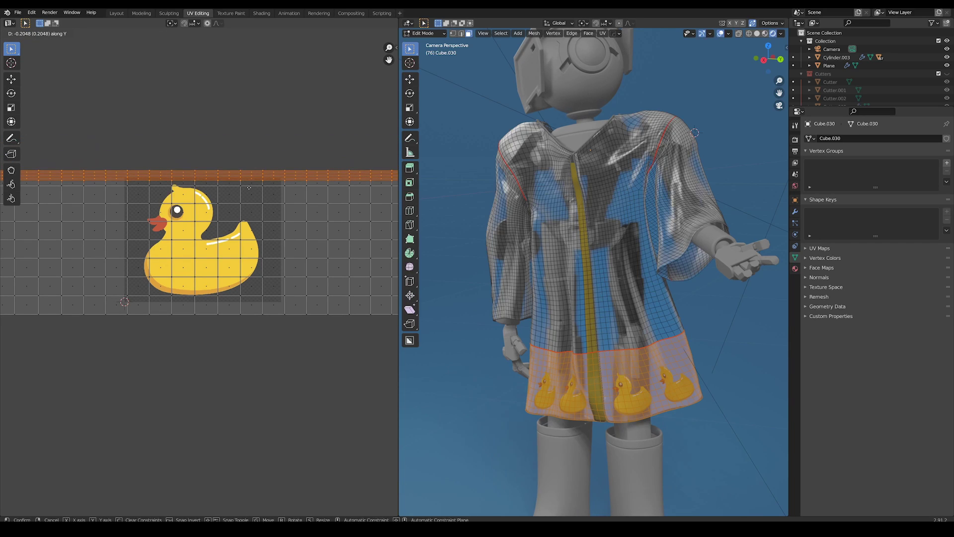
{"action": "left_click", "coordinate": [249, 187]}
Step: Give both boots a shared material named yellowboots with a yellow base color
{"action": "key", "text": "Tab"}
{"action": "key", "text": "a"}
{"action": "mouse_move", "coordinate": [571, 269]}
{"action": "middle_mouse_down"}
{"action": "mouse_move", "coordinate": [598, 276]}
{"action": "mouse_move", "coordinate": [741, 270]}
{"action": "mouse_move", "coordinate": [556, 294]}
{"action": "middle_mouse_up"}
{"action": "key", "text": "alt+a"}
{"action": "scroll", "coordinate": [599, 276], "scroll_direction": "up", "scroll_amount": 4}
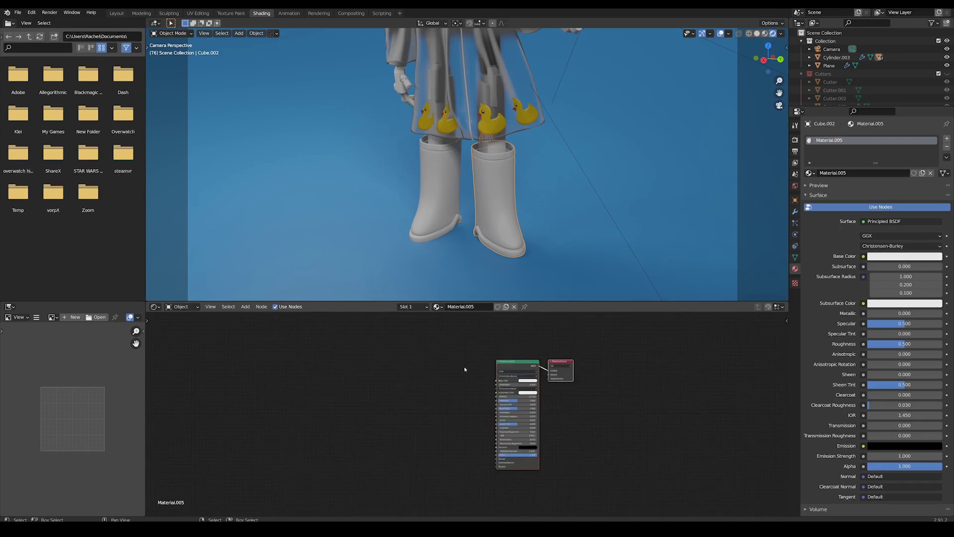
{"action": "scroll", "coordinate": [497, 373], "scroll_direction": "up", "scroll_amount": 3}
{"action": "left_click", "coordinate": [500, 355]}
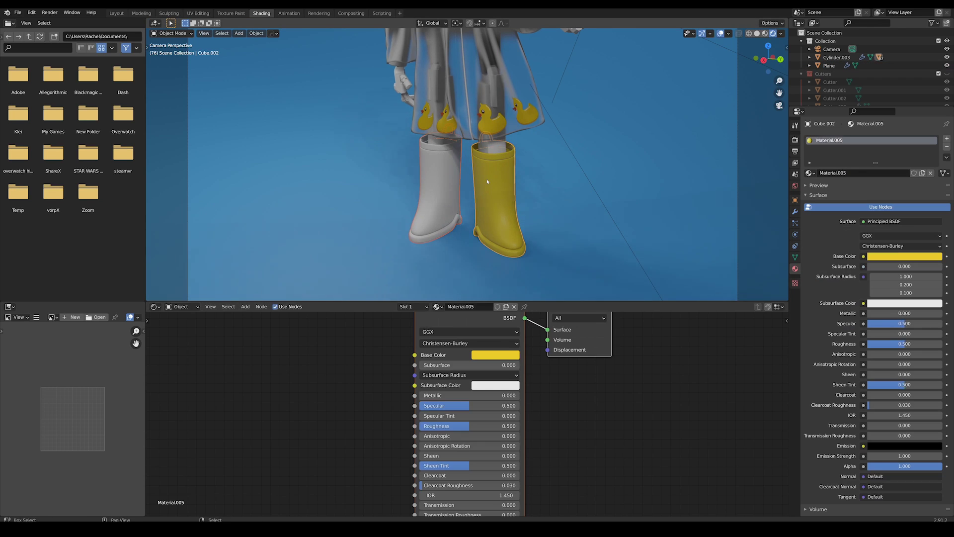
{"action": "left_click", "coordinate": [475, 200]}
{"action": "scroll", "coordinate": [511, 207], "scroll_direction": "up", "scroll_amount": 4}
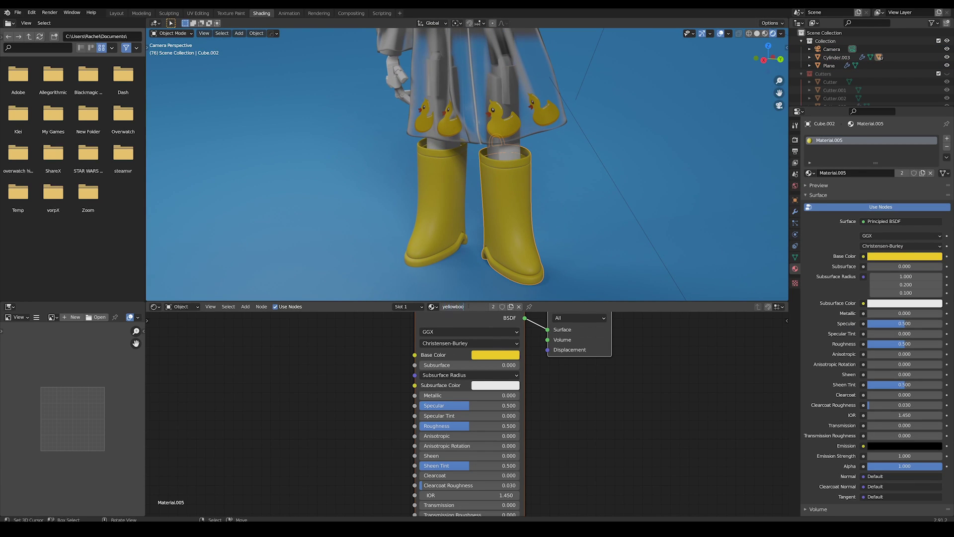
Step: Add a second material with a near-black base color to the front boot and assign it to the sole
{"action": "left_click", "coordinate": [946, 139]}
{"action": "left_click", "coordinate": [874, 189]}
{"action": "left_click", "coordinate": [495, 354]}
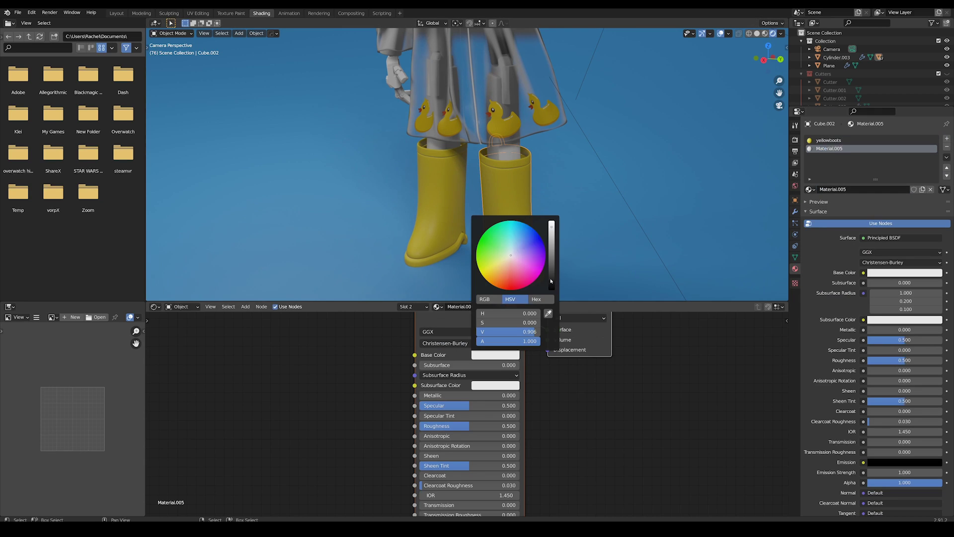
{"action": "left_click", "coordinate": [550, 282]}
{"action": "middle_click_drag", "start_coordinate": [482, 283], "coordinate": [528, 277]}
{"action": "key", "text": "Tab"}
{"action": "scroll", "coordinate": [584, 175], "scroll_direction": "up", "scroll_amount": 5}
{"action": "left_click", "coordinate": [828, 199]}
{"action": "key", "text": "Tab"}
{"action": "middle_click_drag", "start_coordinate": [562, 198], "coordinate": [511, 202]}
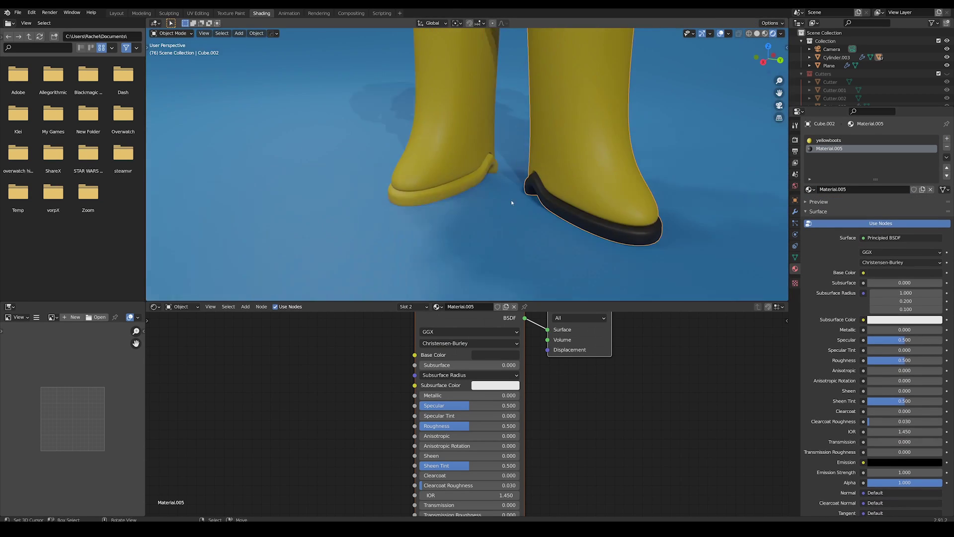
Step: Add Material.005 as a second slot on the other boot and assign it to the linked sole faces
{"action": "left_click", "coordinate": [474, 185]}
{"action": "left_click", "coordinate": [946, 139]}
{"action": "left_click", "coordinate": [810, 190]}
{"action": "left_click", "coordinate": [835, 248]}
{"action": "key", "text": "Tab"}
{"action": "key", "text": "l"}
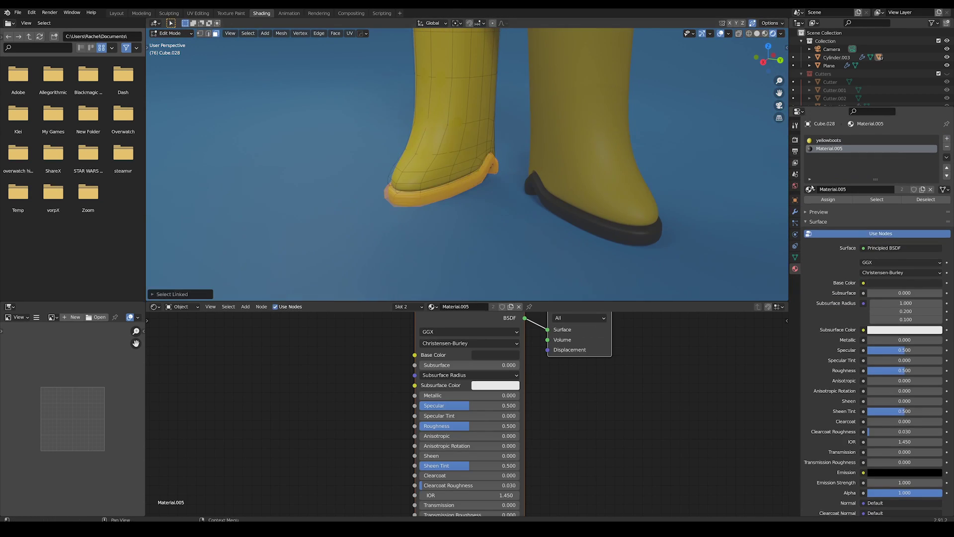
{"action": "left_click", "coordinate": [828, 199]}
{"action": "key", "text": "Tab"}
Step: Set the yellowboots material's roughness to 0.223
{"action": "middle_click_drag", "start_coordinate": [473, 185], "coordinate": [511, 176]}
{"action": "key", "text": "KP_0"}
{"action": "left_click", "coordinate": [505, 268]}
{"action": "left_click", "coordinate": [835, 142]}
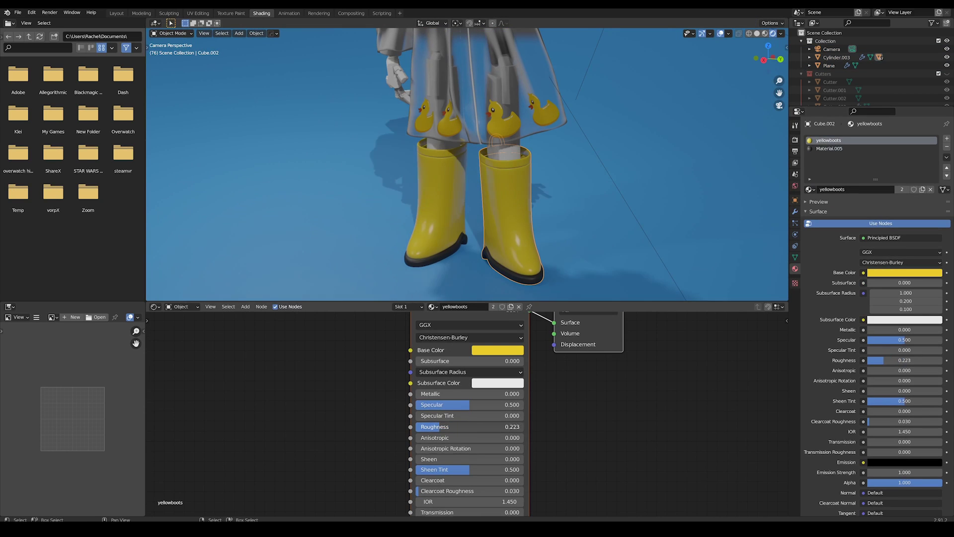
Step: Turn on Screen Space Refraction for the eye's glass material and duplicate the lens sphere at a smaller size
{"action": "scroll", "coordinate": [523, 204], "scroll_direction": "down", "scroll_amount": 4}
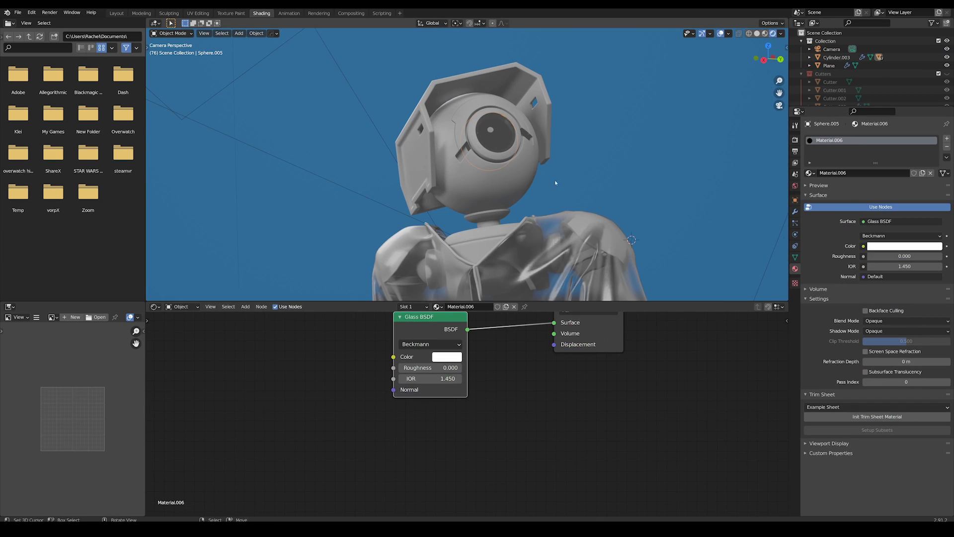
{"action": "middle_click_drag", "start_coordinate": [546, 179], "coordinate": [502, 149]}
{"action": "scroll", "coordinate": [501, 117], "scroll_direction": "up", "scroll_amount": 4}
{"action": "left_click", "coordinate": [490, 115]}
{"action": "left_click", "coordinate": [500, 117]}
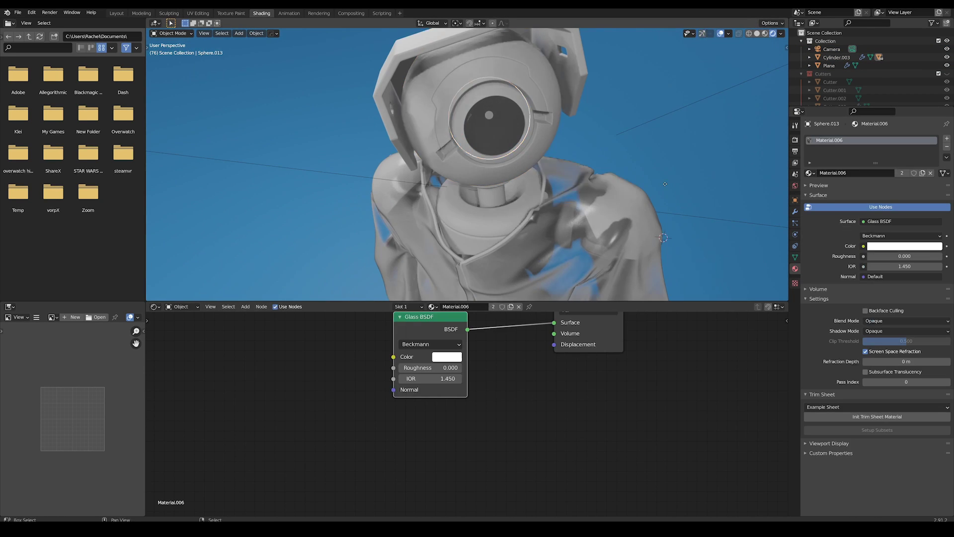
{"action": "key", "text": "shift+d"}
{"action": "key", "text": "Escape"}
{"action": "key", "text": "s"}
{"action": "left_click", "coordinate": [602, 167]}
Step: Make the inner eye sphere's material independent and replace its glass shader with an Emission node wired to Surface
{"action": "left_click", "coordinate": [518, 307]}
{"action": "left_click", "coordinate": [490, 306]}
{"action": "middle_click_drag", "start_coordinate": [448, 316], "coordinate": [479, 347]}
{"action": "left_click", "coordinate": [479, 347]}
{"action": "key", "text": "x"}
{"action": "key", "text": "shift+a"}
{"action": "mouse_move", "coordinate": [391, 365]}
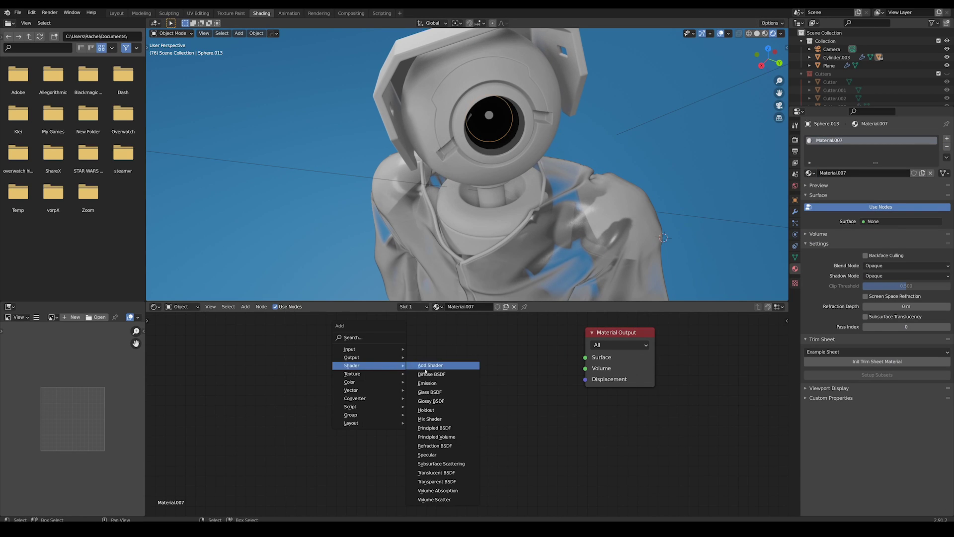
{"action": "left_click_drag", "start_coordinate": [492, 382], "coordinate": [586, 358]}
Step: Scale the inner eye sphere down slightly and set its emission color to golden yellow
{"action": "key", "text": "KP_0"}
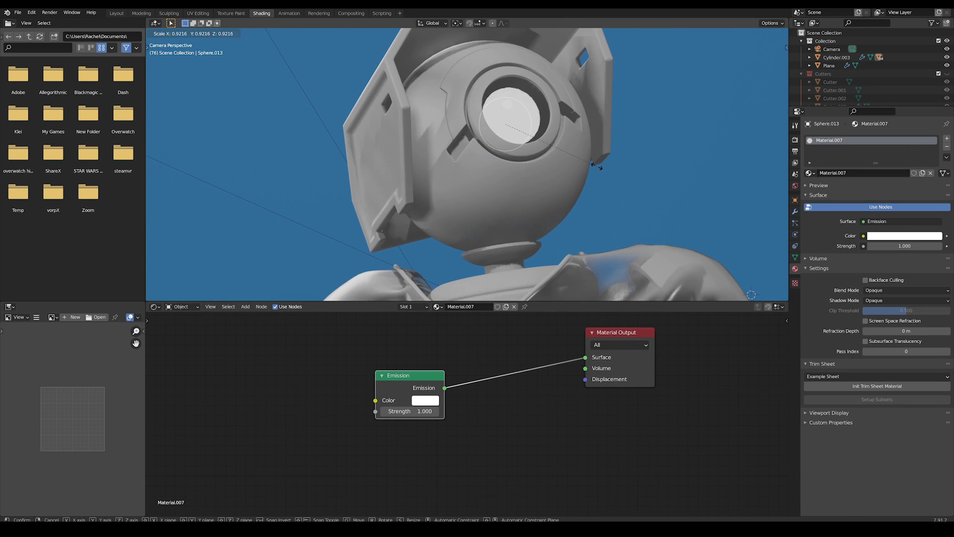
{"action": "left_click", "coordinate": [599, 169]}
{"action": "left_click", "coordinate": [424, 400]}
Step: Set the Glass BSDF roughness of the outer eye lens to 0.476
{"action": "left_click", "coordinate": [512, 120]}
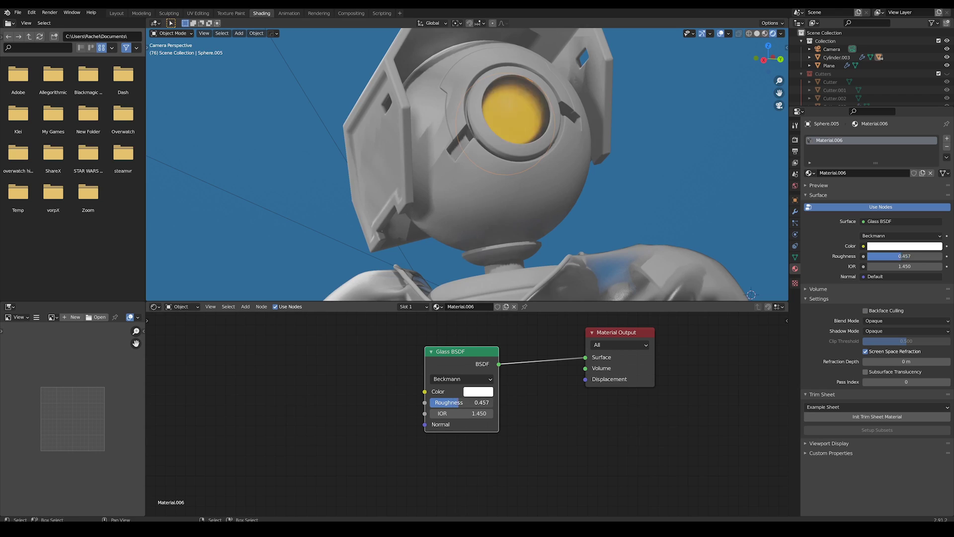
{"action": "left_click_drag", "start_coordinate": [453, 402], "coordinate": [460, 402]}
{"action": "scroll", "coordinate": [584, 139], "scroll_direction": "down", "scroll_amount": 2}
{"action": "middle_click_drag", "start_coordinate": [583, 264], "coordinate": [591, 234], "text": "shift"}
{"action": "scroll", "coordinate": [469, 377], "scroll_direction": "up", "scroll_amount": 1}
Step: Blend the lens's Glass BSDF with a Glossy BSDF of roughness 0.157 through a Mix Shader
{"action": "left_click_drag", "start_coordinate": [470, 343], "coordinate": [272, 386]}
{"action": "key", "text": "shift+a"}
{"action": "mouse_move", "coordinate": [369, 347]}
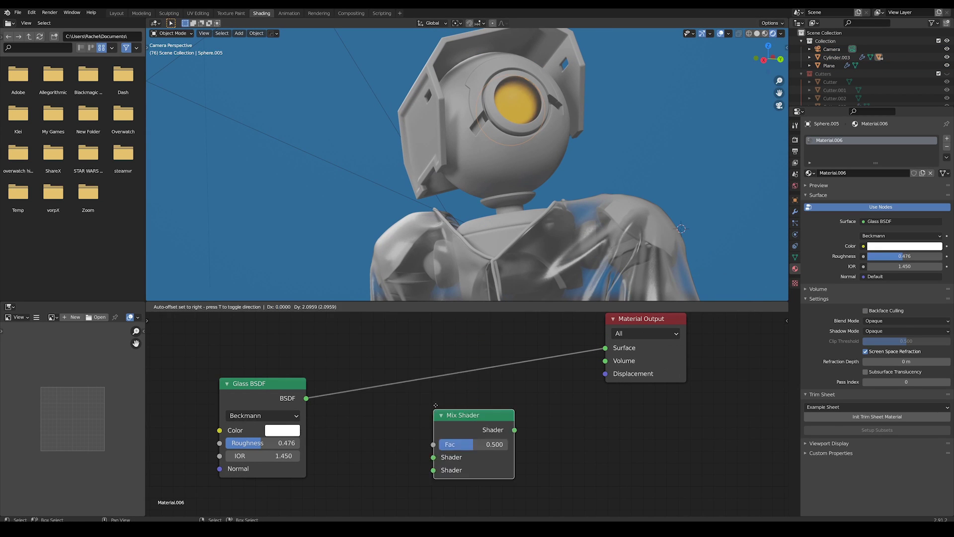
{"action": "left_click", "coordinate": [433, 411]}
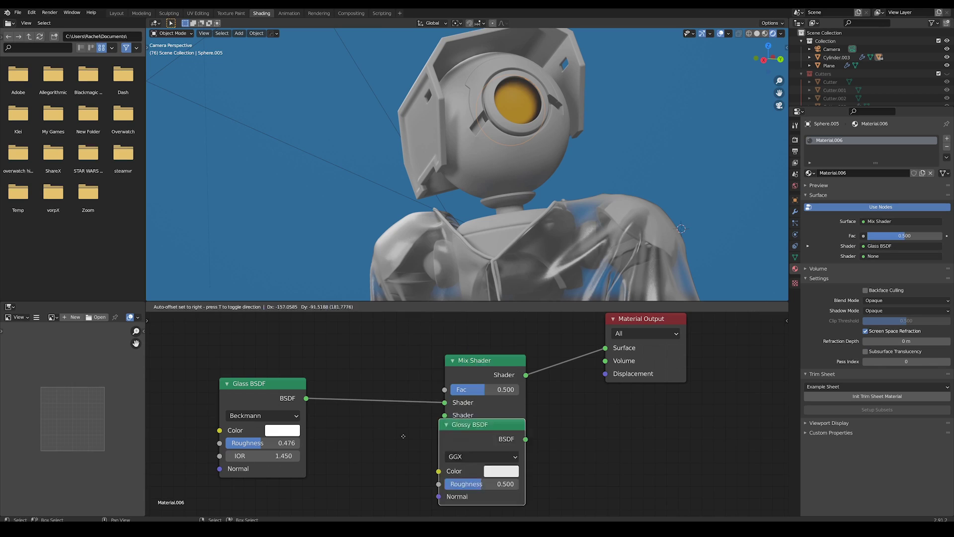
{"action": "left_click", "coordinate": [493, 386]}
{"action": "left_click_drag", "start_coordinate": [479, 368], "coordinate": [478, 367]}
{"action": "middle_click_drag", "start_coordinate": [311, 510], "coordinate": [461, 452]}
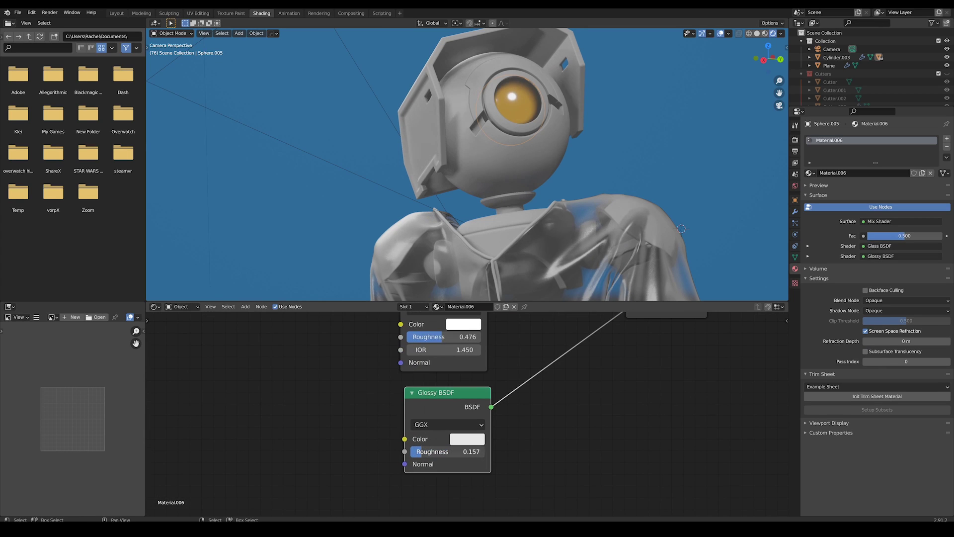
Step: Add another node to the eye lens material's node tree
{"action": "middle_click_drag", "start_coordinate": [430, 343], "coordinate": [434, 459]}
{"action": "key", "text": "shift+a"}
{"action": "mouse_move", "coordinate": [435, 322]}
{"action": "left_click", "coordinate": [469, 357]}
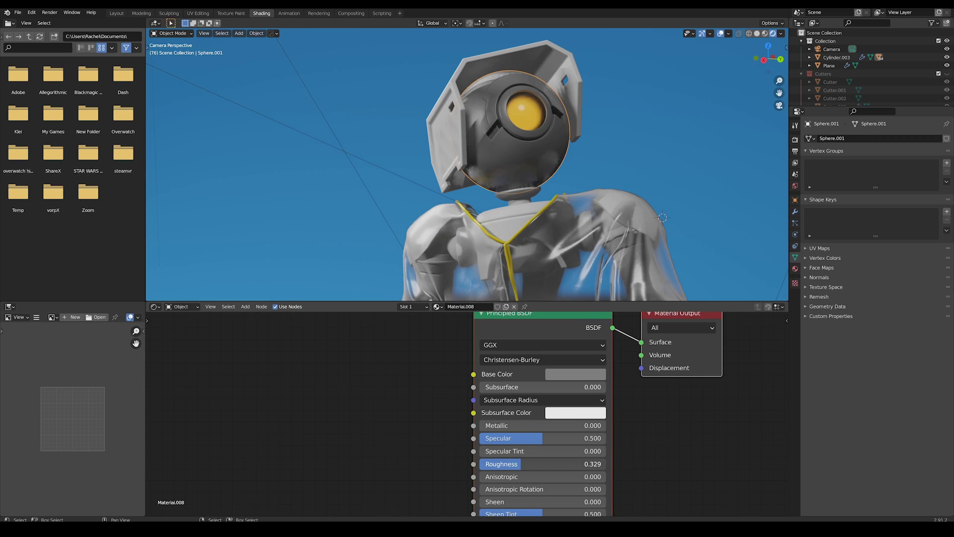
Step: Set the roughness of the head sphere's dark grey material to 0.422 and link the material to the surrounding head plates
{"action": "scroll", "coordinate": [506, 134], "scroll_direction": "down", "scroll_amount": 5}
{"action": "scroll", "coordinate": [506, 133], "scroll_direction": "up", "scroll_amount": 5}
{"action": "scroll", "coordinate": [512, 129], "scroll_direction": "down", "scroll_amount": 5}
{"action": "scroll", "coordinate": [517, 124], "scroll_direction": "up", "scroll_amount": 5}
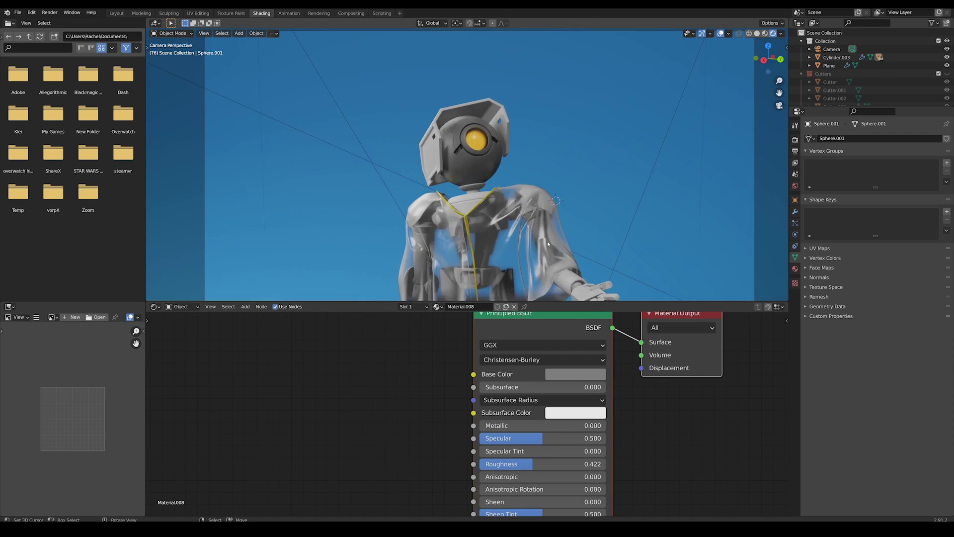
{"action": "left_click", "coordinate": [423, 85], "text": "shift"}
{"action": "left_click", "coordinate": [448, 95], "text": "shift"}
{"action": "left_click", "coordinate": [448, 94]}
{"action": "scroll", "coordinate": [457, 149], "scroll_direction": "down", "scroll_amount": 3}
{"action": "scroll", "coordinate": [463, 168], "scroll_direction": "up", "scroll_amount": 3}
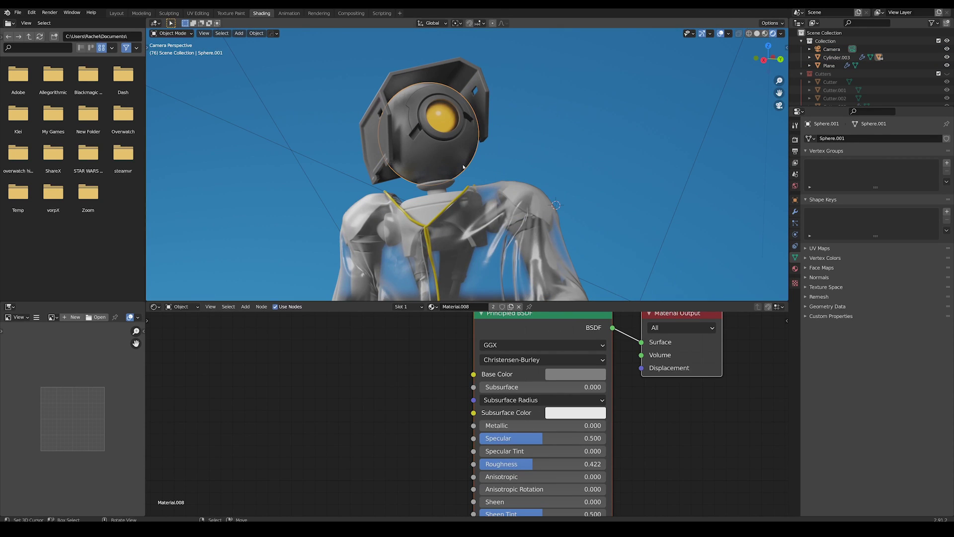
Step: Add a second slot with a new material to the head sphere and assign it to the face loop ringing the eye
{"action": "left_click", "coordinate": [795, 268]}
{"action": "left_click", "coordinate": [946, 139]}
{"action": "left_click", "coordinate": [810, 188]}
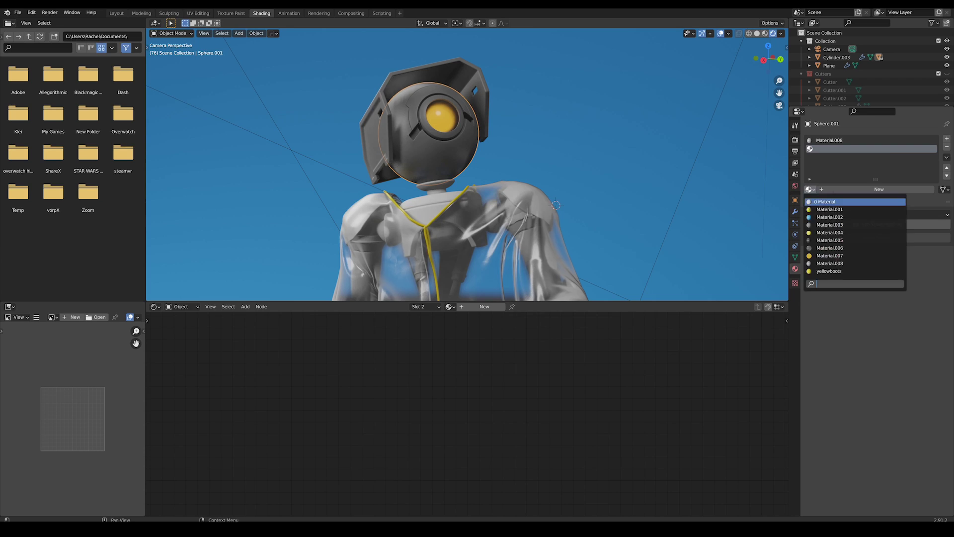
{"action": "left_click", "coordinate": [876, 189]}
{"action": "key", "text": "Tab"}
{"action": "middle_click_drag", "start_coordinate": [438, 124], "coordinate": [477, 200], "text": "shift"}
{"action": "scroll", "coordinate": [477, 200], "scroll_direction": "up", "scroll_amount": 6}
{"action": "left_click", "coordinate": [463, 216], "text": "alt"}
{"action": "middle_click_drag", "start_coordinate": [553, 246], "coordinate": [552, 190], "text": "shift"}
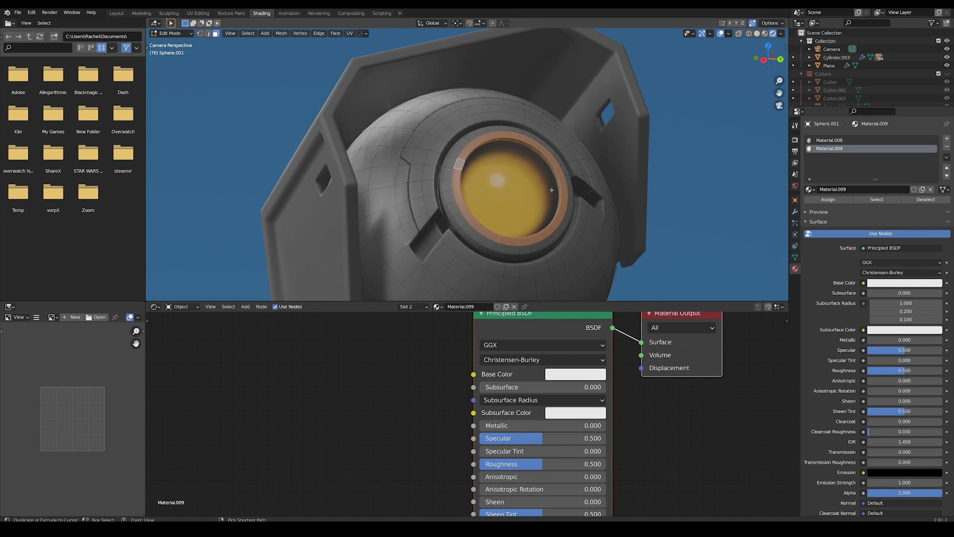
{"action": "left_click", "coordinate": [827, 199]}
{"action": "key", "text": "Tab"}
Step: Set the base color of the eye ring's material to orange
{"action": "scroll", "coordinate": [567, 240], "scroll_direction": "down", "scroll_amount": 8}
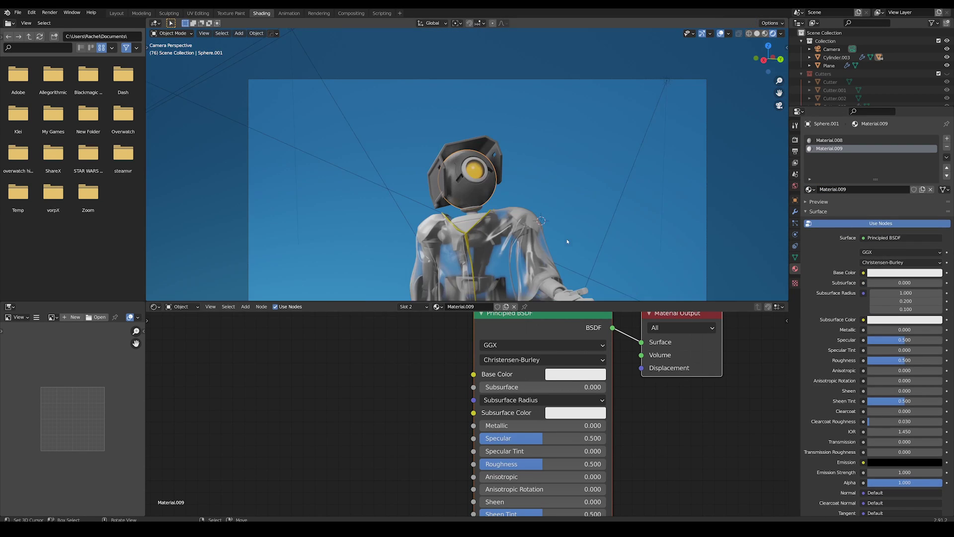
{"action": "left_click", "coordinate": [574, 374]}
{"action": "left_click_drag", "start_coordinate": [591, 264], "coordinate": [585, 277]}
{"action": "scroll", "coordinate": [542, 195], "scroll_direction": "up", "scroll_amount": 5}
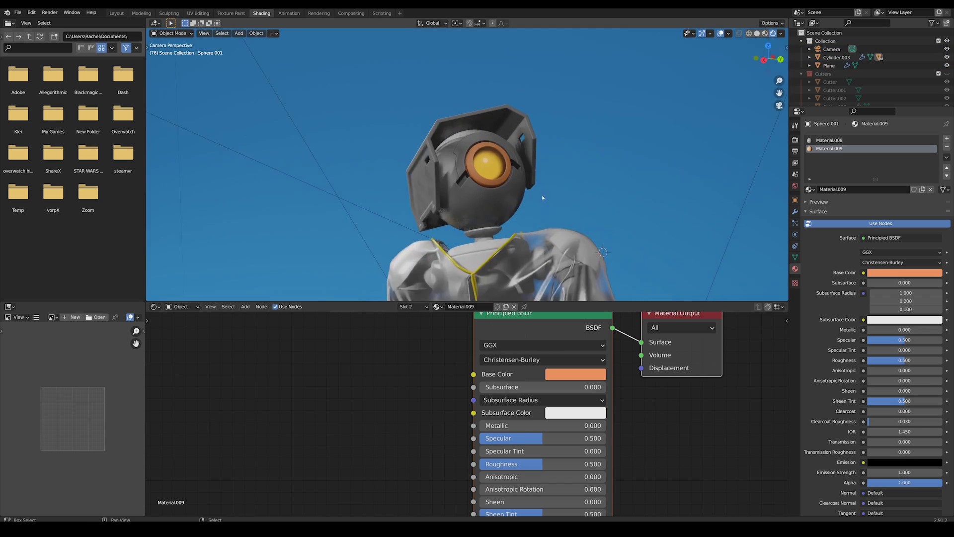
Step: Assign the orange Material.009 to the shoulder spheres under the raincoat
{"action": "scroll", "coordinate": [542, 194], "scroll_direction": "down", "scroll_amount": 4}
{"action": "middle_click_drag", "start_coordinate": [538, 212], "coordinate": [533, 98], "text": "shift"}
{"action": "left_click", "coordinate": [529, 101]}
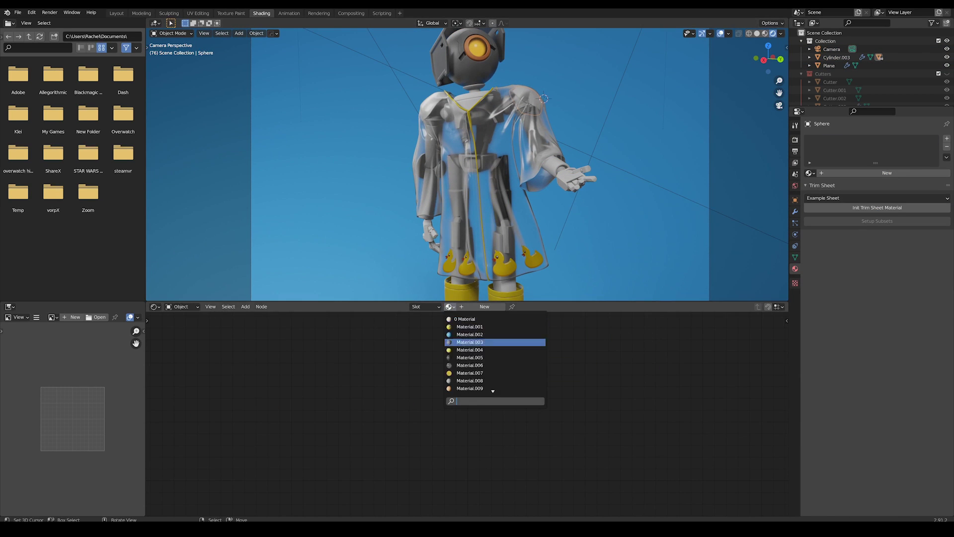
{"action": "left_click", "coordinate": [470, 342]}
{"action": "scroll", "coordinate": [457, 211], "scroll_direction": "up", "scroll_amount": 3}
{"action": "left_click", "coordinate": [458, 212]}
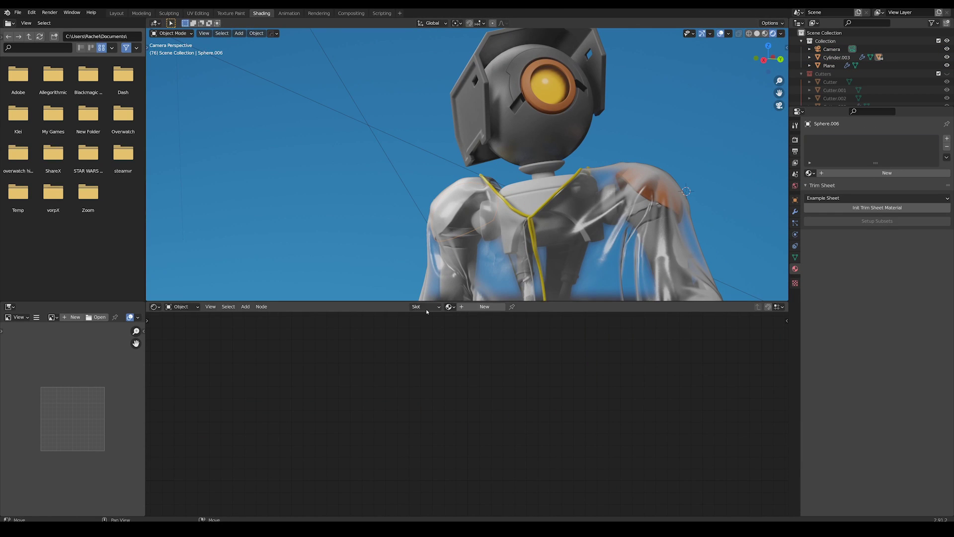
{"action": "left_click", "coordinate": [469, 388]}
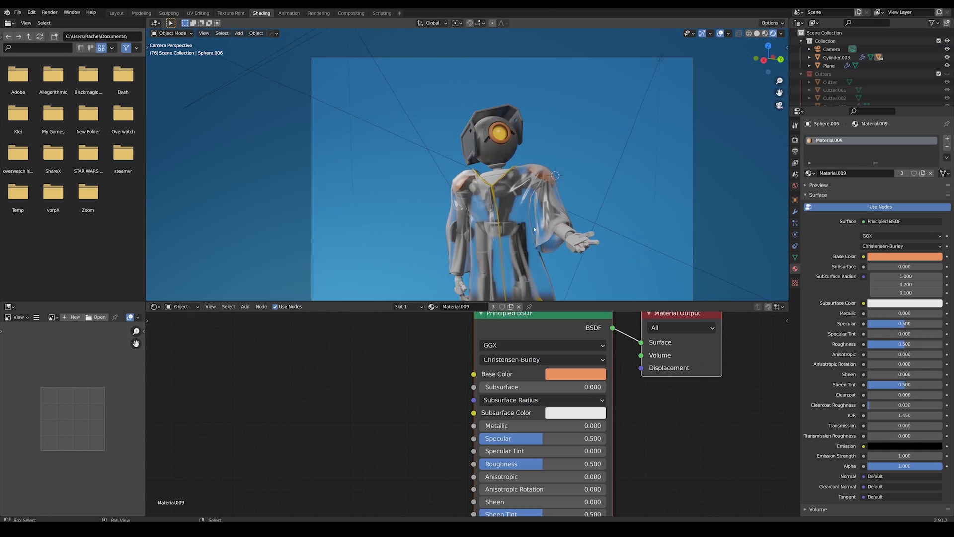
Step: Link the orange material to the robot's chest, pelvis, lower legs and the palm of the lowered hand
{"action": "middle_click_drag", "start_coordinate": [554, 239], "coordinate": [583, 253]}
{"action": "scroll", "coordinate": [582, 219], "scroll_direction": "up", "scroll_amount": 3}
{"action": "right_click", "coordinate": [586, 174]}
{"action": "scroll", "coordinate": [467, 164], "scroll_direction": "down", "scroll_amount": 2}
{"action": "right_click", "coordinate": [416, 76], "text": "shift"}
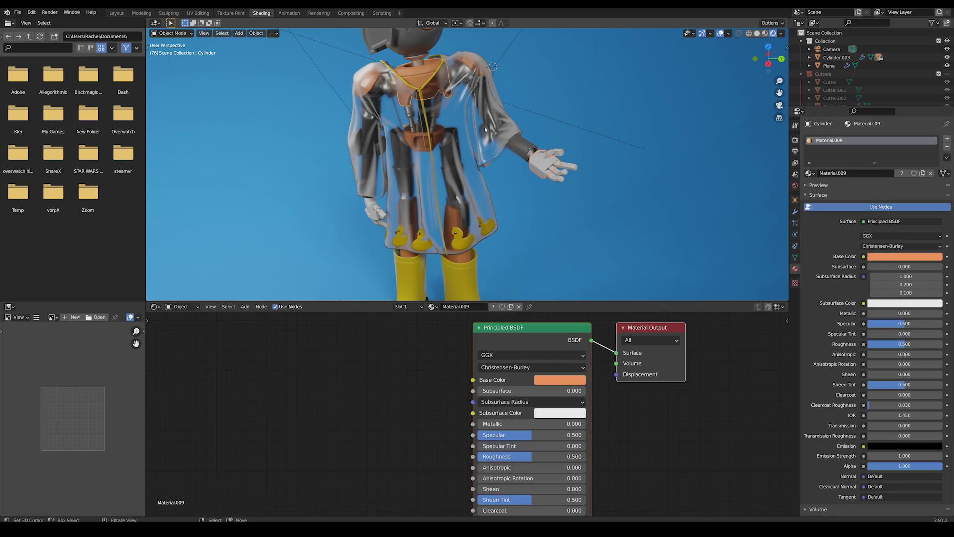
{"action": "right_click", "coordinate": [374, 211]}
{"action": "right_click", "coordinate": [428, 73], "text": "shift"}
{"action": "key", "text": "ctrl+l"}
{"action": "left_click", "coordinate": [430, 73]}
{"action": "key", "text": "alt+a"}
Step: Link the orange material to the palm of the outstretched hand
{"action": "middle_click_drag", "start_coordinate": [622, 179], "coordinate": [658, 175]}
{"action": "scroll", "coordinate": [659, 175], "scroll_direction": "up", "scroll_amount": 3}
{"action": "scroll", "coordinate": [658, 174], "scroll_direction": "up", "scroll_amount": 2}
{"action": "left_click", "coordinate": [579, 145]}
{"action": "right_click", "coordinate": [599, 188], "text": "shift"}
{"action": "scroll", "coordinate": [551, 190], "scroll_direction": "down", "scroll_amount": 4}
{"action": "middle_click_drag", "start_coordinate": [551, 190], "coordinate": [603, 231], "text": "shift"}
{"action": "right_click", "coordinate": [424, 111], "text": "shift"}
{"action": "key", "text": "ctrl+l"}
{"action": "left_click", "coordinate": [424, 110]}
{"action": "key", "text": "alt+a"}
Step: Link a material already used on the torso to the thumb piece of the lowered hand
{"action": "middle_click_drag", "start_coordinate": [448, 174], "coordinate": [482, 233]}
{"action": "scroll", "coordinate": [482, 232], "scroll_direction": "up", "scroll_amount": 4}
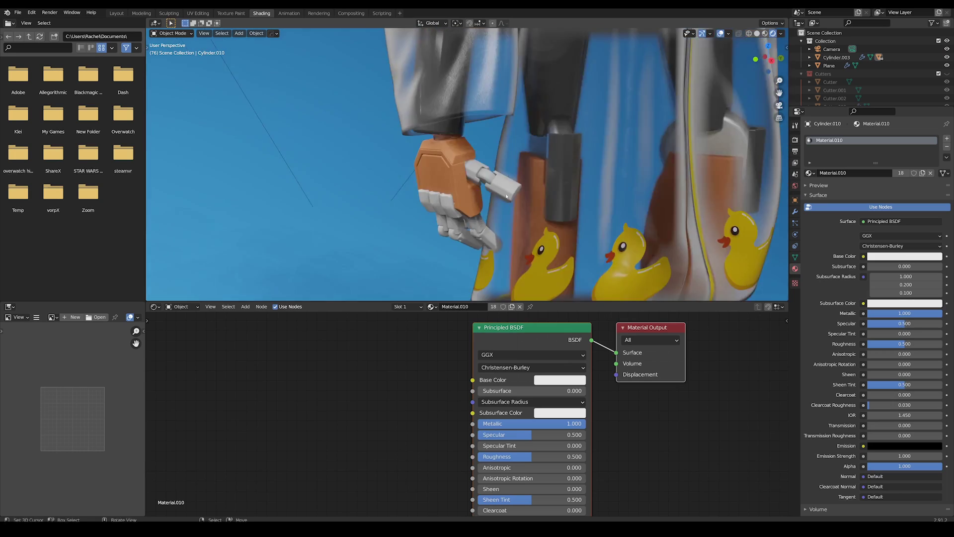
{"action": "left_click", "coordinate": [504, 168]}
{"action": "middle_click_drag", "start_coordinate": [476, 196], "coordinate": [407, 219]}
{"action": "scroll", "coordinate": [447, 199], "scroll_direction": "down", "scroll_amount": 3}
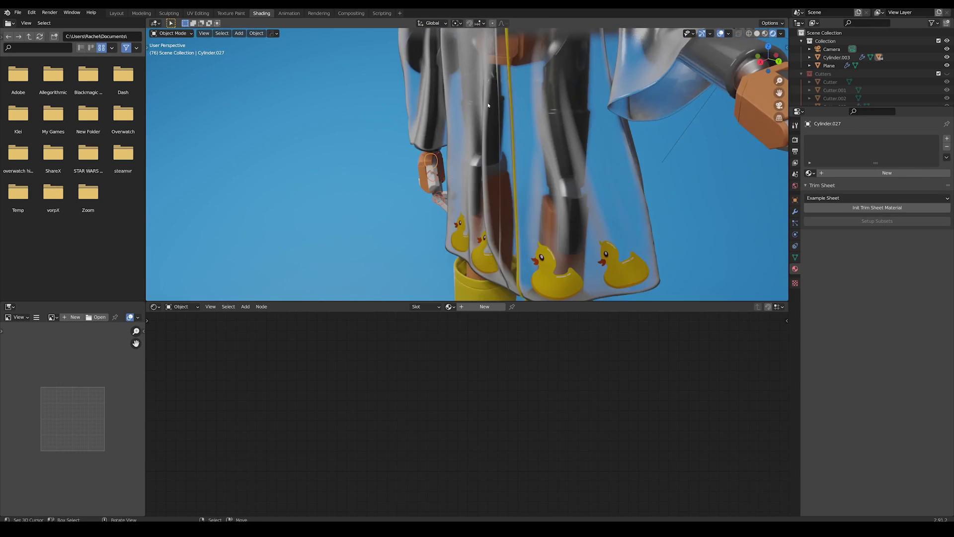
{"action": "middle_click_drag", "start_coordinate": [447, 99], "coordinate": [467, 279], "text": "shift"}
{"action": "right_click", "coordinate": [472, 41], "text": "shift"}
{"action": "key", "text": "ctrl+l"}
{"action": "left_click", "coordinate": [494, 78]}
Step: Link the forearm's dark grey material to the finger segments of the outstretched hand
{"action": "scroll", "coordinate": [495, 79], "scroll_direction": "down", "scroll_amount": 4}
{"action": "middle_click_drag", "start_coordinate": [495, 79], "coordinate": [532, 84]}
{"action": "scroll", "coordinate": [522, 185], "scroll_direction": "up", "scroll_amount": 3}
{"action": "right_click", "coordinate": [552, 188]}
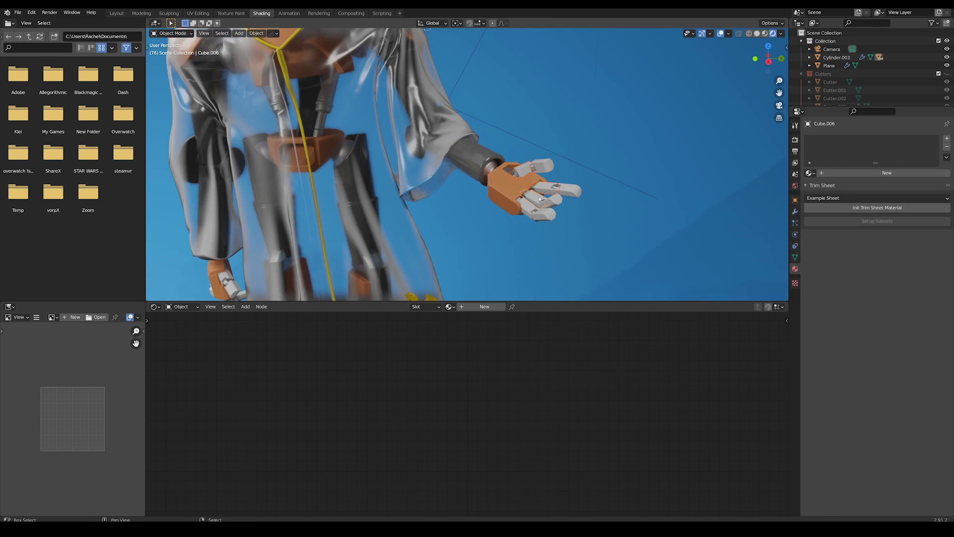
{"action": "right_click", "coordinate": [524, 207], "text": "shift"}
{"action": "scroll", "coordinate": [480, 159], "scroll_direction": "down", "scroll_amount": 1}
{"action": "right_click", "coordinate": [477, 167], "text": "shift"}
{"action": "middle_click_drag", "start_coordinate": [486, 173], "coordinate": [512, 175]}
{"action": "scroll", "coordinate": [447, 188], "scroll_direction": "up", "scroll_amount": 3}
{"action": "right_click", "coordinate": [408, 109]}
{"action": "scroll", "coordinate": [477, 159], "scroll_direction": "down", "scroll_amount": 4}
{"action": "right_click", "coordinate": [503, 130], "text": "shift"}
{"action": "key", "text": "ctrl+l"}
{"action": "left_click", "coordinate": [501, 132]}
Step: Link the existing body material to the remaining finger pieces of the outstretched hand
{"action": "middle_click_drag", "start_coordinate": [512, 139], "coordinate": [529, 146]}
{"action": "right_click", "coordinate": [548, 141]}
{"action": "right_click", "coordinate": [555, 166], "text": "shift"}
{"action": "key", "text": "ctrl+z"}
{"action": "scroll", "coordinate": [527, 154], "scroll_direction": "down", "scroll_amount": 1}
{"action": "right_click", "coordinate": [433, 112], "text": "shift"}
{"action": "key", "text": "ctrl+l"}
{"action": "left_click", "coordinate": [433, 113]}
Step: Link an existing material from the upper body to the next unshaded hand pieces
{"action": "middle_click_drag", "start_coordinate": [462, 149], "coordinate": [490, 174]}
{"action": "right_click", "coordinate": [497, 128]}
{"action": "right_click", "coordinate": [445, 198], "text": "shift"}
{"action": "scroll", "coordinate": [445, 197], "scroll_direction": "down", "scroll_amount": 3}
{"action": "middle_click_drag", "start_coordinate": [445, 197], "coordinate": [450, 239]}
{"action": "middle_click_drag", "start_coordinate": [452, 80], "coordinate": [490, 219], "text": "shift"}
{"action": "right_click", "coordinate": [454, 126], "text": "shift"}
{"action": "key", "text": "ctrl+l"}
{"action": "left_click", "coordinate": [454, 126]}
Step: Link the dark grey material to the remaining finger pieces of the lowered hand
{"action": "scroll", "coordinate": [415, 237], "scroll_direction": "up", "scroll_amount": 1}
{"action": "right_click", "coordinate": [415, 236]}
{"action": "right_click", "coordinate": [409, 244], "text": "shift"}
{"action": "key", "text": "ctrl+l"}
{"action": "left_click", "coordinate": [409, 244]}
{"action": "middle_click_drag", "start_coordinate": [408, 244], "coordinate": [661, 218]}
{"action": "scroll", "coordinate": [467, 164], "scroll_direction": "up", "scroll_amount": 3}
{"action": "middle_click_drag", "start_coordinate": [433, 95], "coordinate": [426, 179], "text": "shift"}
{"action": "right_click", "coordinate": [426, 179]}
{"action": "right_click", "coordinate": [377, 158], "text": "shift"}
{"action": "key", "text": "ctrl+l"}
{"action": "left_click", "coordinate": [398, 164]}
Step: Add a second slot with the orange Material.009 to the head plate and assign it to the rim faces around its edge
{"action": "scroll", "coordinate": [475, 212], "scroll_direction": "down", "scroll_amount": 5}
{"action": "middle_click_drag", "start_coordinate": [475, 212], "coordinate": [597, 209]}
{"action": "scroll", "coordinate": [475, 212], "scroll_direction": "up", "scroll_amount": 3}
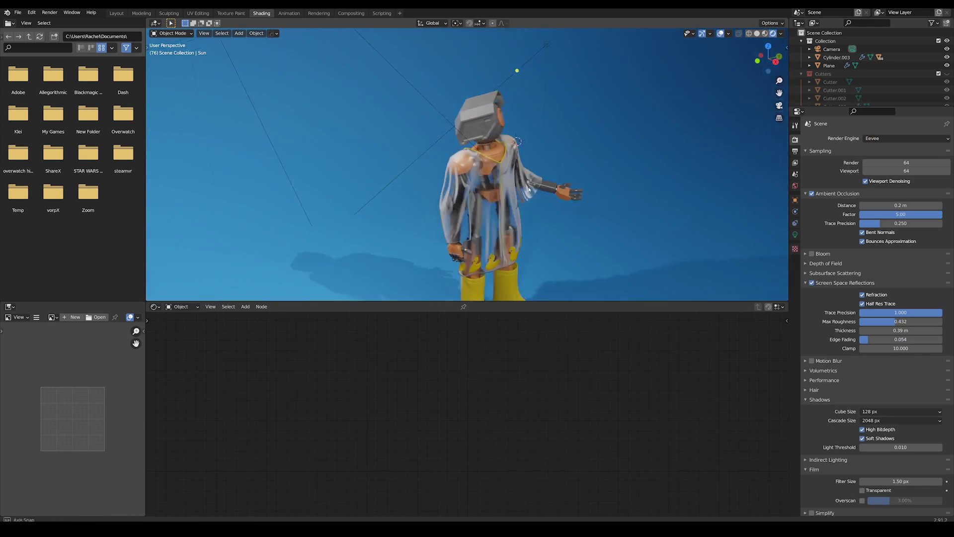
{"action": "scroll", "coordinate": [515, 100], "scroll_direction": "up", "scroll_amount": 3}
{"action": "right_click", "coordinate": [522, 119]}
{"action": "middle_click_drag", "start_coordinate": [555, 147], "coordinate": [461, 143]}
{"action": "scroll", "coordinate": [460, 143], "scroll_direction": "up", "scroll_amount": 3}
{"action": "key", "text": "Tab"}
{"action": "right_click", "coordinate": [431, 70]}
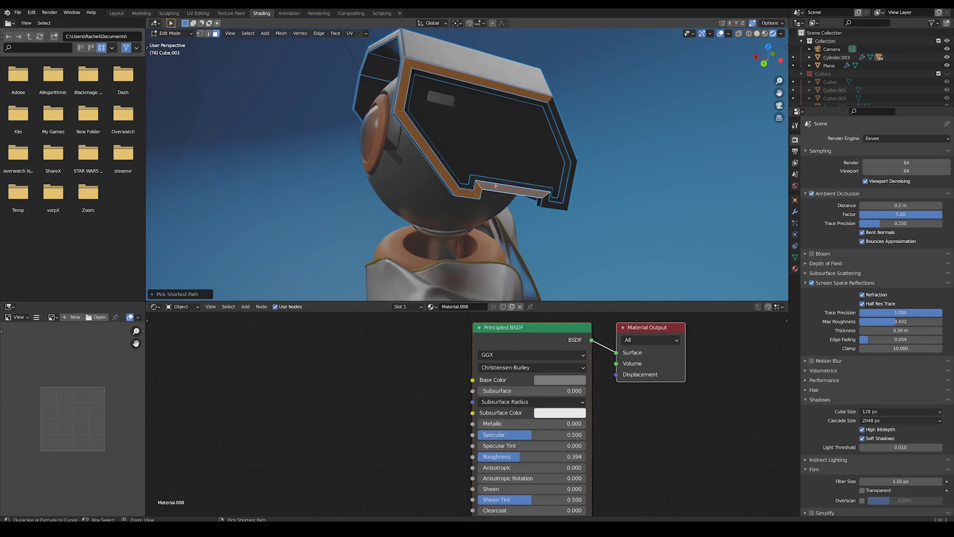
{"action": "middle_click_drag", "start_coordinate": [495, 185], "coordinate": [534, 158]}
{"action": "left_click", "coordinate": [795, 269]}
{"action": "left_click", "coordinate": [947, 139]}
{"action": "left_click", "coordinate": [810, 189]}
{"action": "left_click", "coordinate": [835, 273]}
{"action": "left_click", "coordinate": [829, 200]}
{"action": "key", "text": "Tab"}
Step: Try to expand the face selection on the head plate
{"action": "middle_click_drag", "start_coordinate": [417, 199], "coordinate": [548, 152]}
{"action": "key", "text": "Tab"}
{"action": "key", "text": "ctrl+KP_Add"}
{"action": "key", "text": "ctrl+z"}
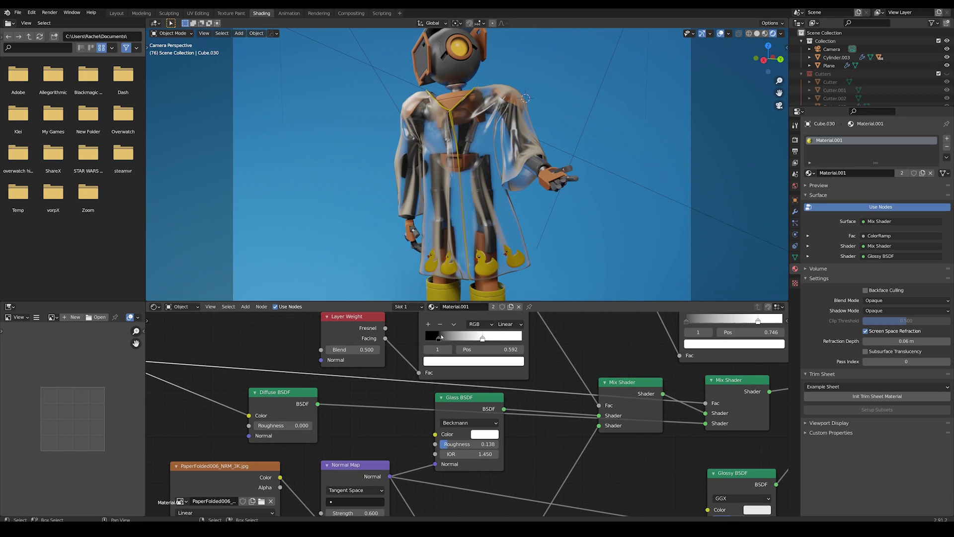
Step: Move the white stop of the raincoat material's layer-weight color ramp to position 0.793
{"action": "left_click_drag", "start_coordinate": [485, 338], "coordinate": [502, 338]}
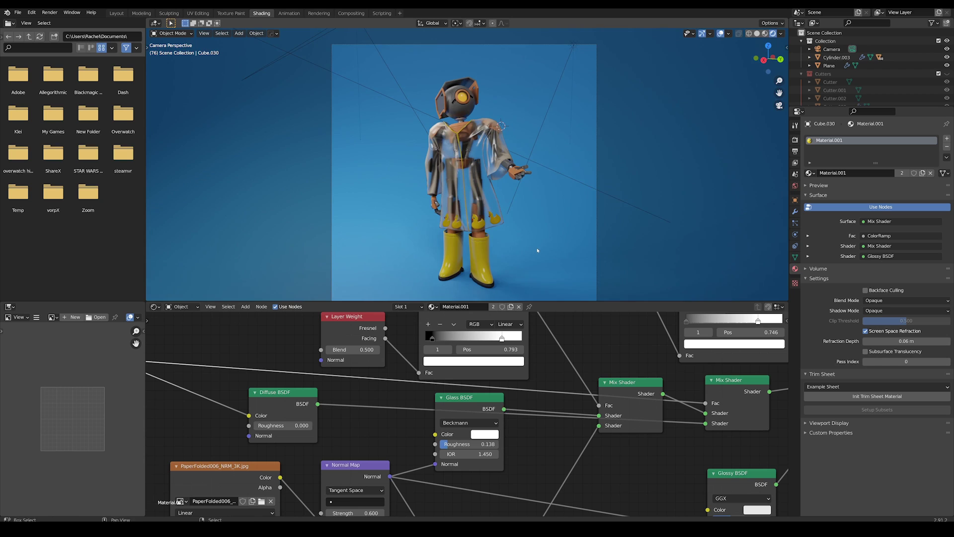
{"action": "middle_click_drag", "start_coordinate": [537, 250], "coordinate": [542, 230], "text": "shift"}
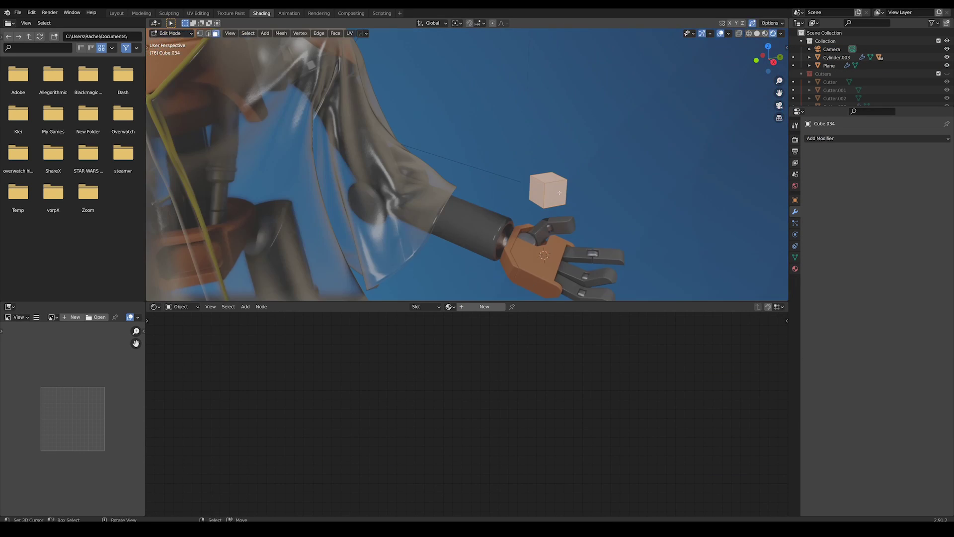
Step: Shape the cube above the outstretched palm into a tall tapering spike and add a subdivision modifier
{"action": "right_click", "coordinate": [551, 178]}
{"action": "middle_click_drag", "start_coordinate": [676, 205], "coordinate": [655, 204]}
{"action": "key", "text": "g"}
{"action": "right_click", "coordinate": [587, 103]}
{"action": "middle_click_drag", "start_coordinate": [547, 164], "coordinate": [535, 129]}
{"action": "left_click", "coordinate": [542, 96]}
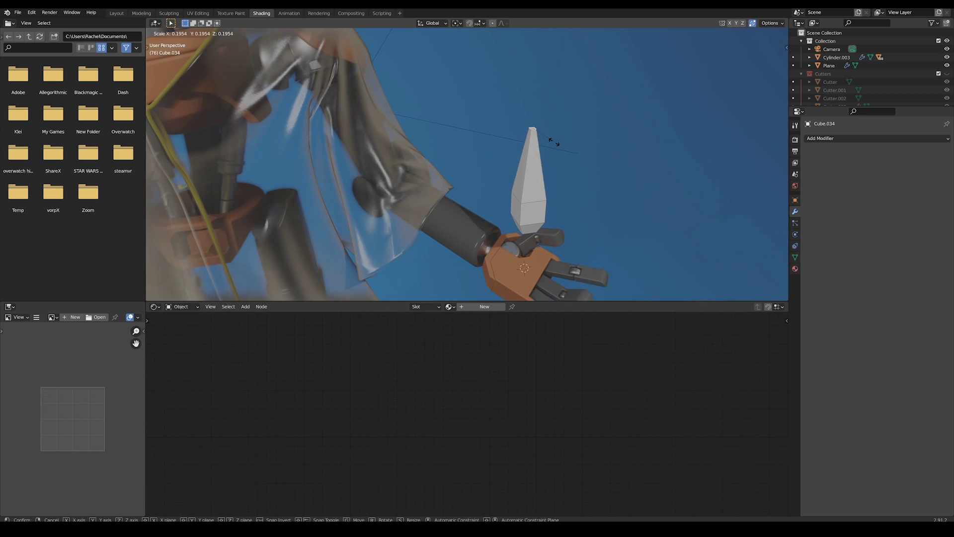
{"action": "left_click", "coordinate": [537, 78]}
{"action": "key", "text": "Tab"}
{"action": "key", "text": "ctrl+2"}
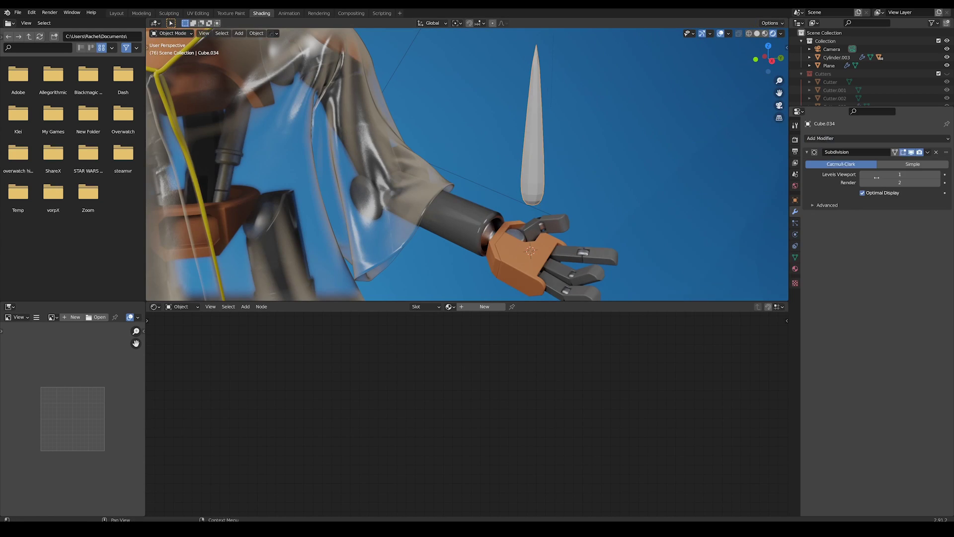
Step: Scale the spike above the palm down and shade it smooth
{"action": "scroll", "coordinate": [587, 180], "scroll_direction": "down", "scroll_amount": 4}
{"action": "middle_click_drag", "start_coordinate": [587, 181], "coordinate": [596, 149]}
{"action": "key", "text": "s"}
{"action": "left_click", "coordinate": [538, 184]}
{"action": "middle_click_drag", "start_coordinate": [538, 184], "coordinate": [571, 187]}
{"action": "left_click", "coordinate": [256, 32]}
{"action": "left_click", "coordinate": [283, 196]}
Step: Give the spike a new material and replace its Principled BSDF with a Glass BSDF connected to the surface output
{"action": "left_click", "coordinate": [795, 269]}
{"action": "left_click", "coordinate": [878, 173]}
{"action": "key", "text": "Home"}
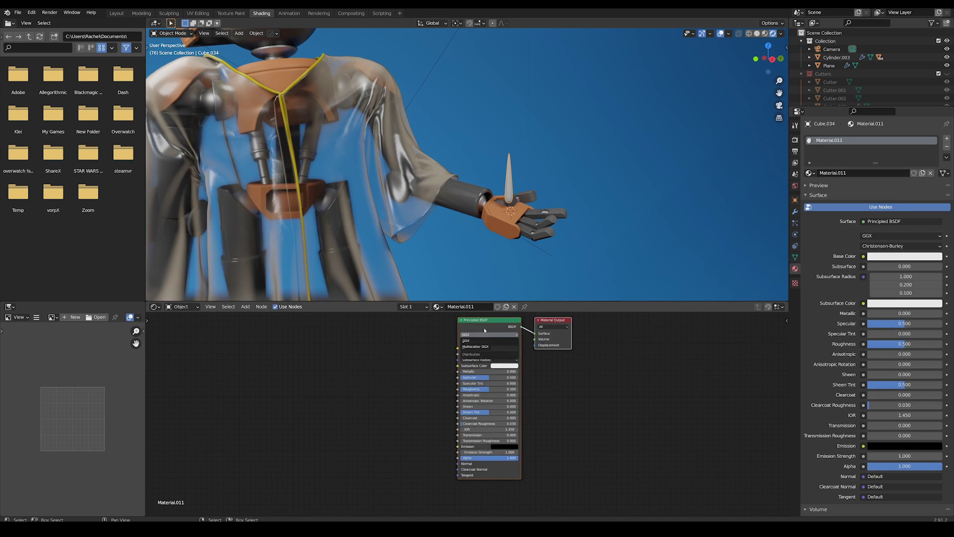
{"action": "key", "text": "x"}
{"action": "key", "text": "shift+a"}
{"action": "left_click_drag", "start_coordinate": [495, 339], "coordinate": [534, 333]}
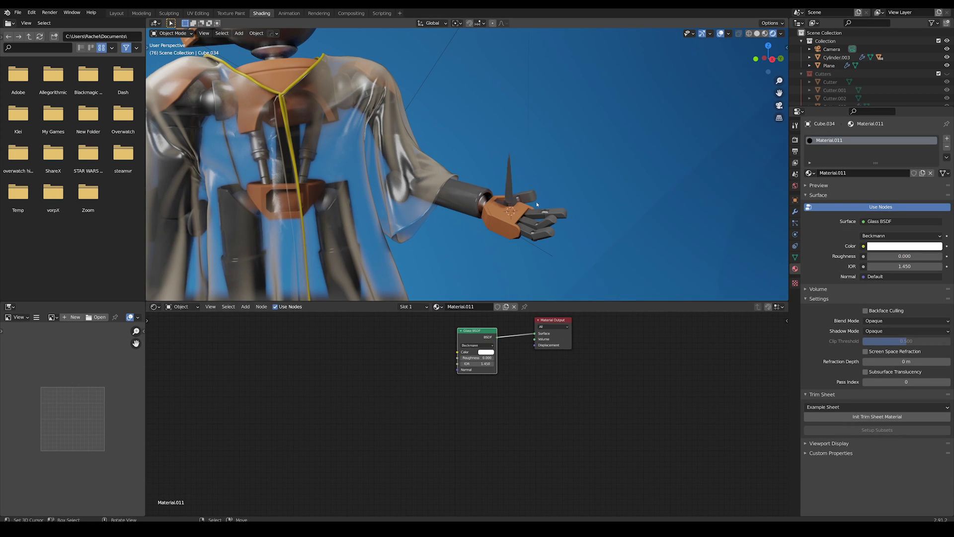
{"action": "key", "text": "KP_0"}
{"action": "scroll", "coordinate": [505, 181], "scroll_direction": "up", "scroll_amount": 5}
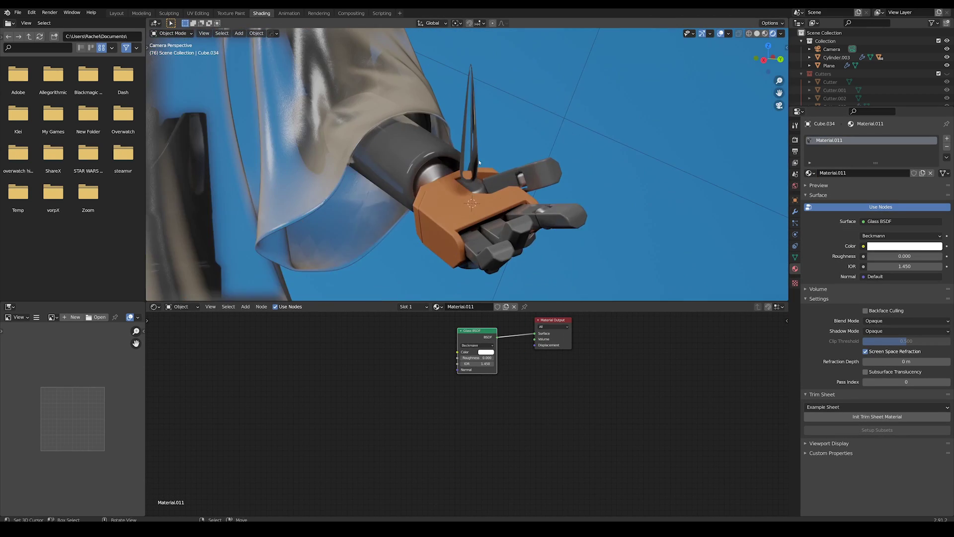
Step: Add a linear Gradient Texture to the spike's material and preview it on the spike
{"action": "key", "text": "shift+a"}
{"action": "mouse_move", "coordinate": [331, 385]}
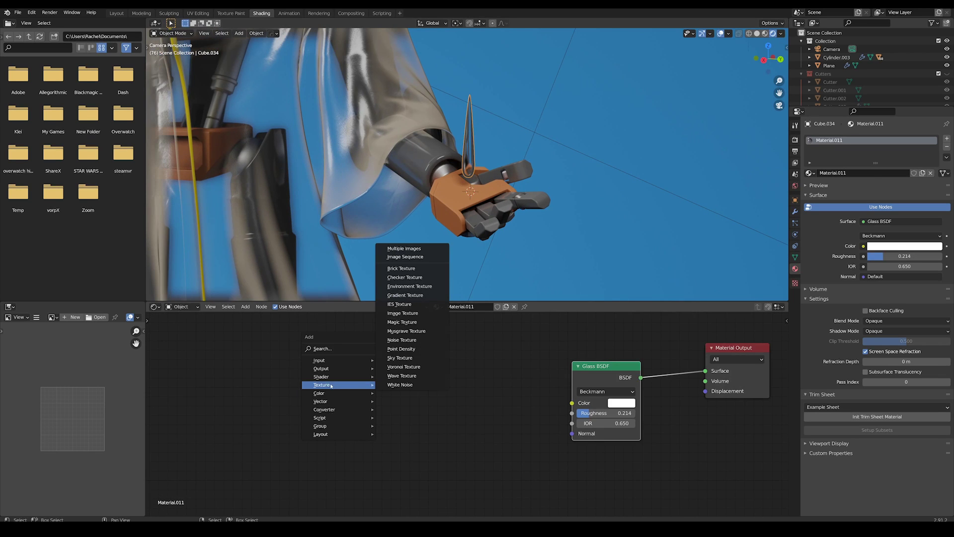
{"action": "left_click", "coordinate": [411, 295]}
{"action": "left_click", "coordinate": [349, 368]}
{"action": "left_click_drag", "start_coordinate": [600, 366], "coordinate": [518, 350]}
{"action": "left_click", "coordinate": [381, 383], "text": "ctrl+shift"}
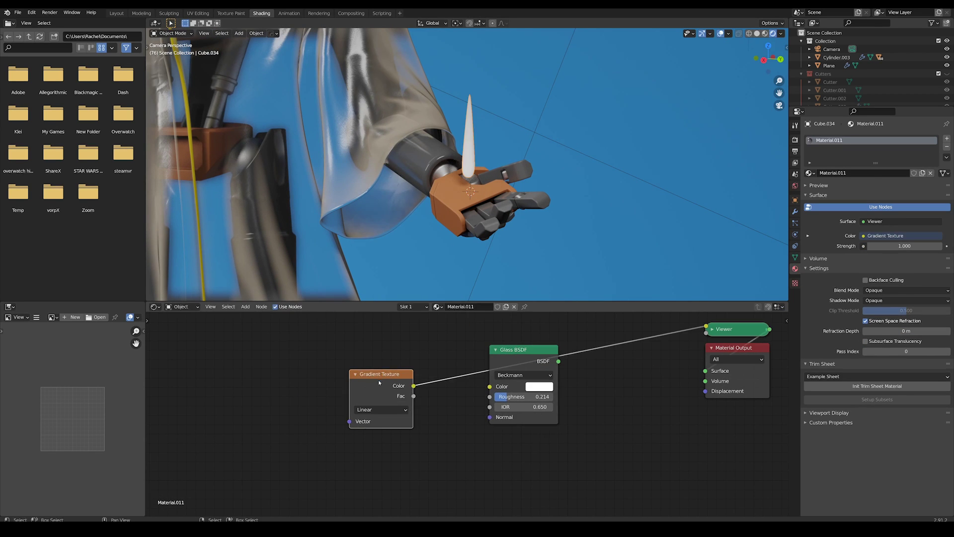
{"action": "left_click_drag", "start_coordinate": [380, 383], "coordinate": [373, 433]}
Step: Rotate the spike 90 degrees about the global Y axis
{"action": "key", "text": "KP_0"}
{"action": "key", "text": "KP_Decimal"}
{"action": "middle_click_drag", "start_coordinate": [551, 186], "coordinate": [475, 209]}
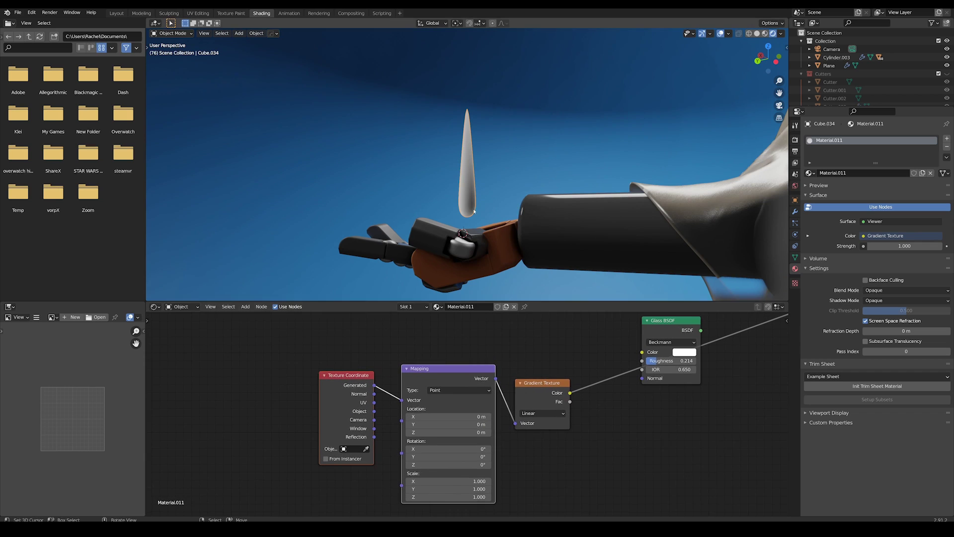
{"action": "middle_click_drag", "start_coordinate": [473, 211], "coordinate": [477, 209]}
{"action": "key", "text": "r"}
{"action": "key", "text": "y"}
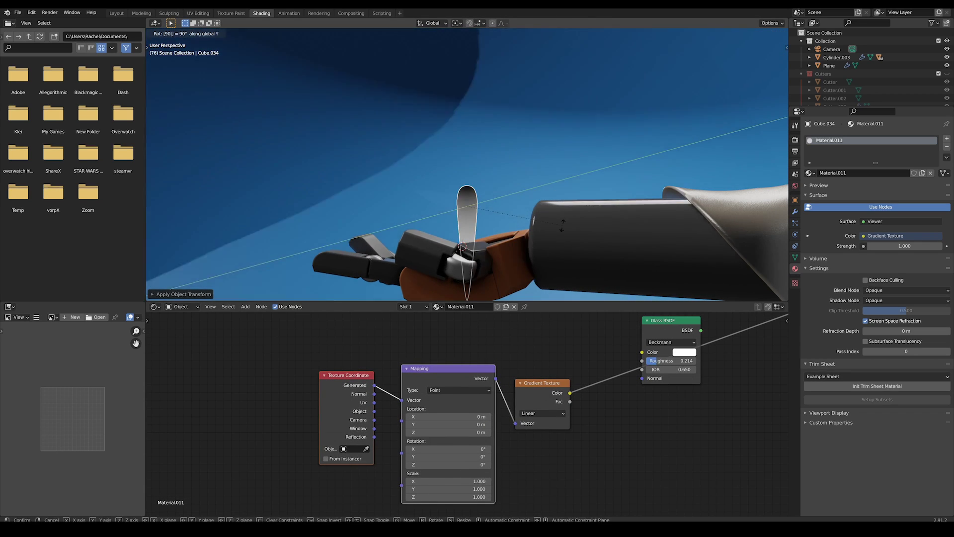
{"action": "left_click", "coordinate": [469, 264]}
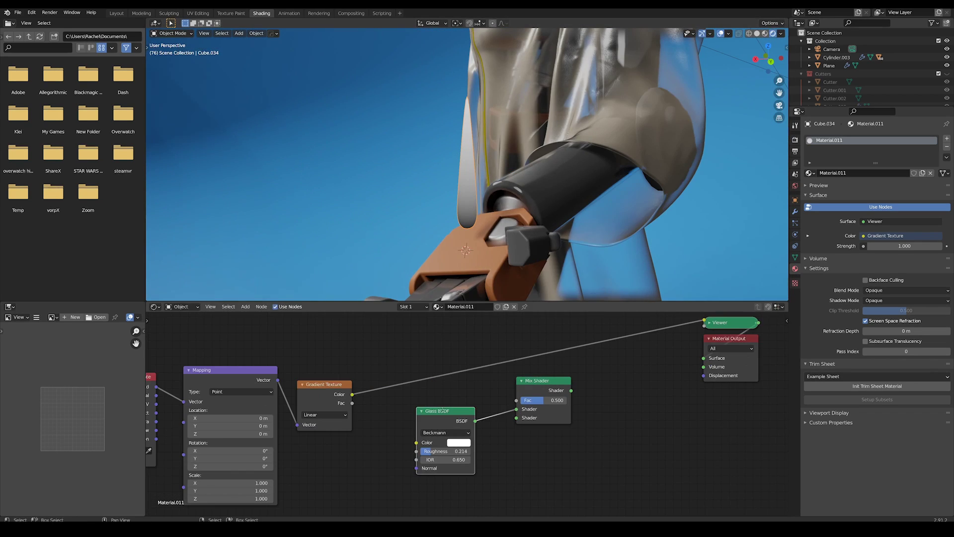
Step: Add a Transparent BSDF, mix it with the Glass BSDF using the gradient as factor, and output the mix
{"action": "key", "text": "shift+a"}
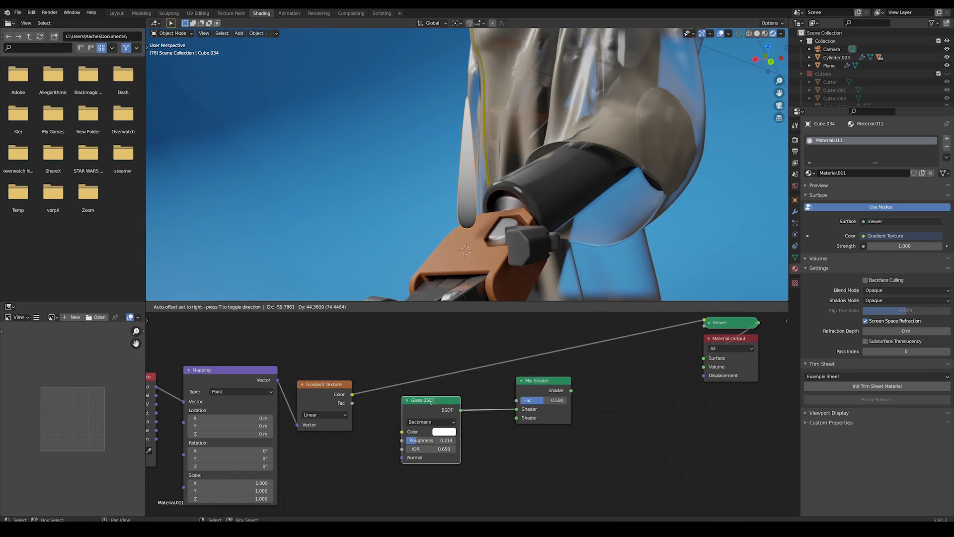
{"action": "left_click", "coordinate": [532, 396]}
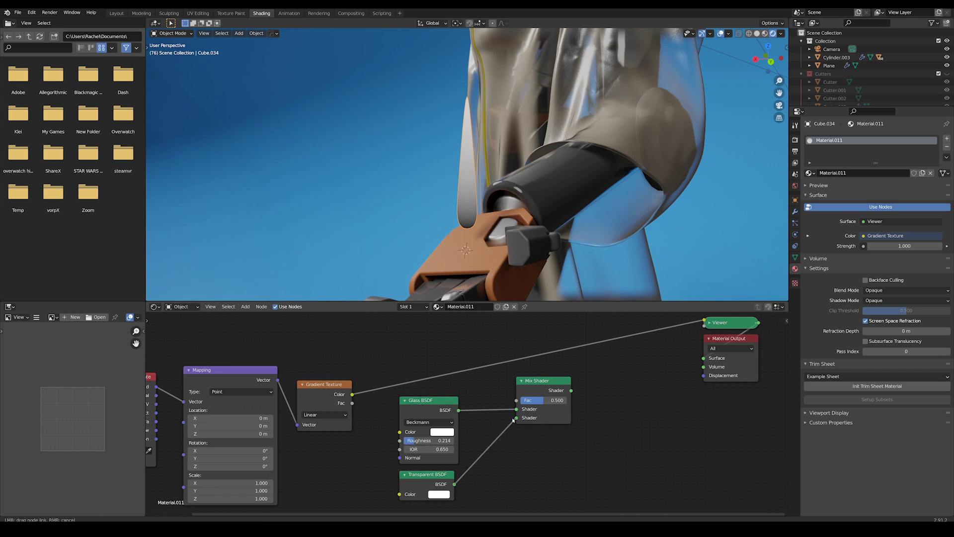
{"action": "left_click_drag", "start_coordinate": [520, 402], "coordinate": [519, 400]}
{"action": "left_click", "coordinate": [549, 403], "text": "ctrl+shift"}
{"action": "scroll", "coordinate": [556, 404], "scroll_direction": "up", "scroll_amount": 2}
Step: Set the blend mode of the spike's material to Alpha Hashed
{"action": "left_click", "coordinate": [899, 300]}
{"action": "left_click", "coordinate": [893, 337]}
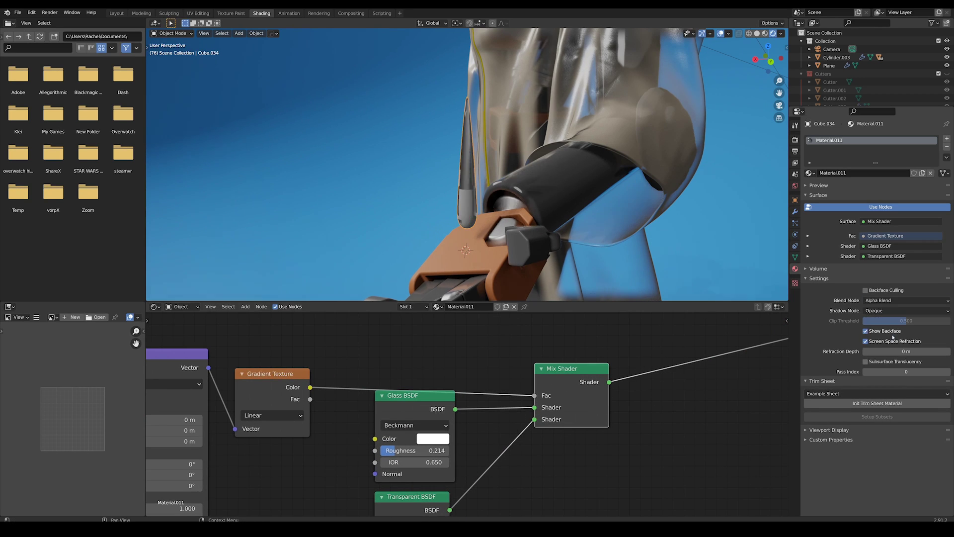
{"action": "left_click", "coordinate": [880, 328]}
{"action": "middle_click_drag", "start_coordinate": [557, 248], "coordinate": [593, 269]}
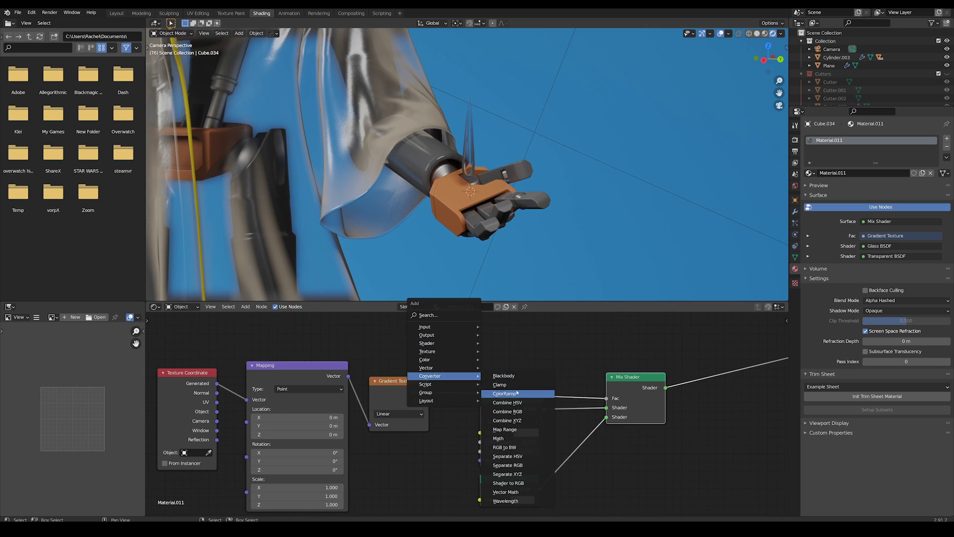
Step: Insert a ColorRamp between the Gradient Texture and the Mix Shader factor, and spread out the drop material's nodes
{"action": "left_click", "coordinate": [522, 392]}
{"action": "left_click", "coordinate": [551, 365]}
{"action": "scroll", "coordinate": [517, 375], "scroll_direction": "down", "scroll_amount": 7}
{"action": "left_click_drag", "start_coordinate": [492, 363], "coordinate": [479, 332]}
{"action": "left_click_drag", "start_coordinate": [427, 398], "coordinate": [414, 351]}
{"action": "left_click_drag", "start_coordinate": [365, 389], "coordinate": [344, 324]}
{"action": "left_click_drag", "start_coordinate": [303, 392], "coordinate": [252, 358]}
{"action": "left_click_drag", "start_coordinate": [344, 325], "coordinate": [313, 325]}
{"action": "left_click_drag", "start_coordinate": [414, 351], "coordinate": [390, 351]}
{"action": "scroll", "coordinate": [474, 345], "scroll_direction": "up", "scroll_amount": 6}
{"action": "scroll", "coordinate": [475, 344], "scroll_direction": "up", "scroll_amount": 1}
Step: Add a stop to the color ramp, give it a near-white color, and position it at 0.451
{"action": "left_click_drag", "start_coordinate": [531, 368], "coordinate": [568, 373]}
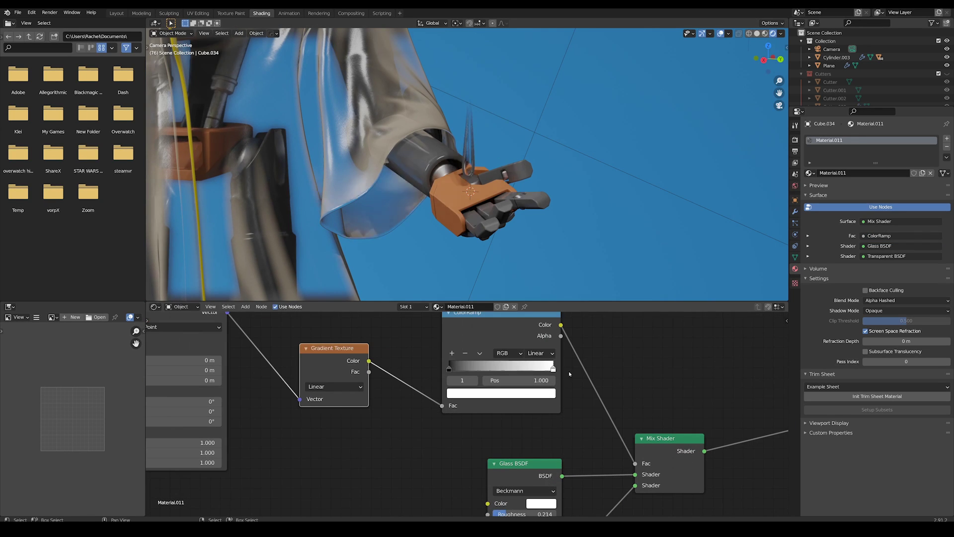
{"action": "left_click", "coordinate": [452, 353]}
{"action": "left_click", "coordinate": [501, 392]}
{"action": "scroll", "coordinate": [478, 183], "scroll_direction": "down", "scroll_amount": 3}
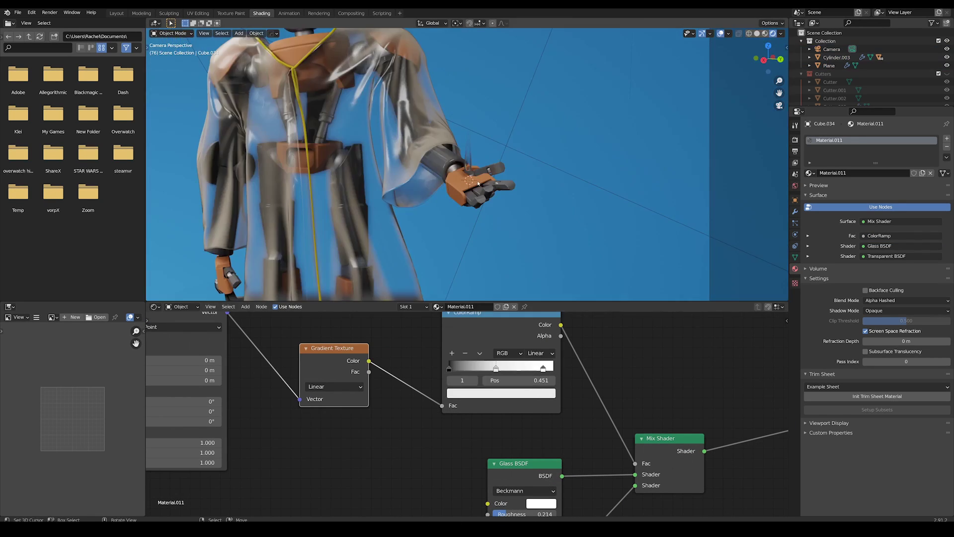
{"action": "scroll", "coordinate": [536, 148], "scroll_direction": "down", "scroll_amount": 3}
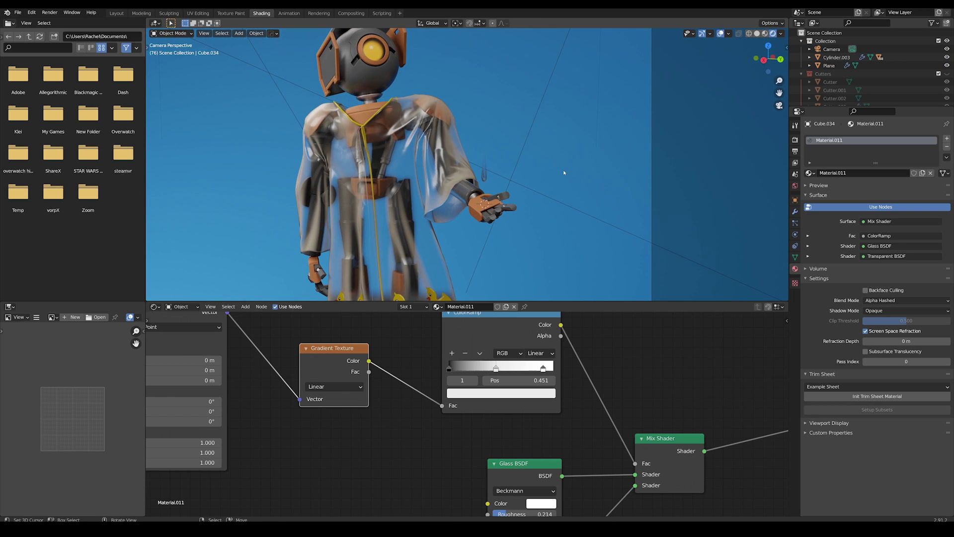
Step: Set the Glass BSDF color of the drop material to light blue
{"action": "middle_click_drag", "start_coordinate": [563, 472], "coordinate": [533, 402]}
{"action": "scroll", "coordinate": [533, 413], "scroll_direction": "up", "scroll_amount": 4}
{"action": "left_click", "coordinate": [528, 442]}
{"action": "left_click_drag", "start_coordinate": [564, 289], "coordinate": [554, 279]}
{"action": "scroll", "coordinate": [594, 206], "scroll_direction": "down", "scroll_amount": 3}
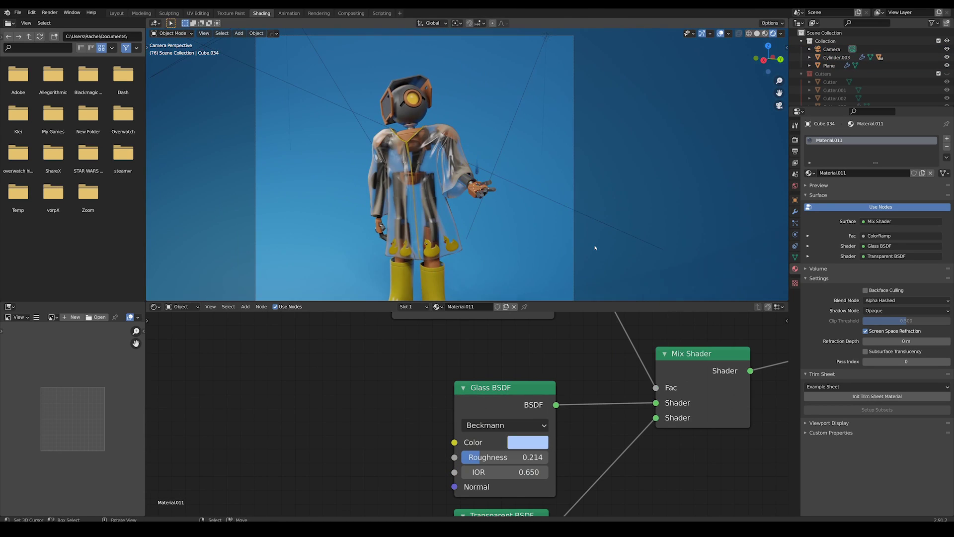
Step: Duplicate the drop to the robot's palm and rotate the copy
{"action": "key", "text": "KP_0"}
{"action": "key", "text": "shift+d"}
{"action": "left_click", "coordinate": [439, 175]}
{"action": "middle_click_drag", "start_coordinate": [440, 175], "coordinate": [455, 134]}
{"action": "key", "text": "Tab"}
{"action": "key", "text": "shift+z"}
{"action": "key", "text": "shift+z"}
{"action": "key", "text": "r"}
{"action": "left_click", "coordinate": [484, 251]}
Step: Reshape the palm droplet by moving selected parts of its mesh
{"action": "middle_click_drag", "start_coordinate": [485, 251], "coordinate": [507, 209]}
{"action": "scroll", "coordinate": [507, 209], "scroll_direction": "up", "scroll_amount": 1}
{"action": "left_click", "coordinate": [780, 33]}
{"action": "left_click_drag", "start_coordinate": [475, 107], "coordinate": [543, 219]}
{"action": "key", "text": "g"}
{"action": "left_click", "coordinate": [571, 233]}
{"action": "key", "text": "Tab"}
{"action": "mouse_move", "coordinate": [571, 233]}
{"action": "middle_mouse_down"}
{"action": "mouse_move", "coordinate": [503, 188]}
{"action": "mouse_move", "coordinate": [518, 222]}
{"action": "mouse_move", "coordinate": [555, 155]}
{"action": "mouse_move", "coordinate": [562, 231]}
{"action": "mouse_move", "coordinate": [472, 278]}
{"action": "middle_mouse_up"}
{"action": "key", "text": "Tab"}
{"action": "key", "text": "Tab"}
{"action": "key", "text": "Tab"}
{"action": "key", "text": "g"}
{"action": "left_click", "coordinate": [574, 261]}
{"action": "key", "text": "Tab"}
Step: Duplicate the palm droplet and rotate the copy around the palm to build a splash
{"action": "key", "text": "z"}
{"action": "key", "text": "z"}
{"action": "key", "text": "KP_7"}
{"action": "key", "text": "shift+d"}
{"action": "key", "text": "r"}
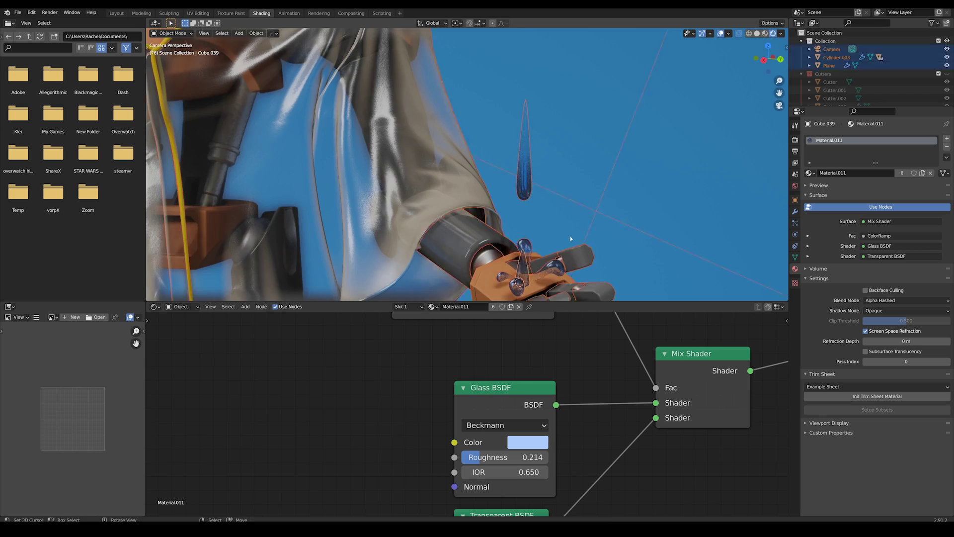
Step: Tilt the newest splash droplet on the palm with a free trackball rotation
{"action": "middle_click_drag", "start_coordinate": [524, 273], "coordinate": [507, 210]}
{"action": "key", "text": "KP_Decimal"}
{"action": "key", "text": "r"}
{"action": "key", "text": "r"}
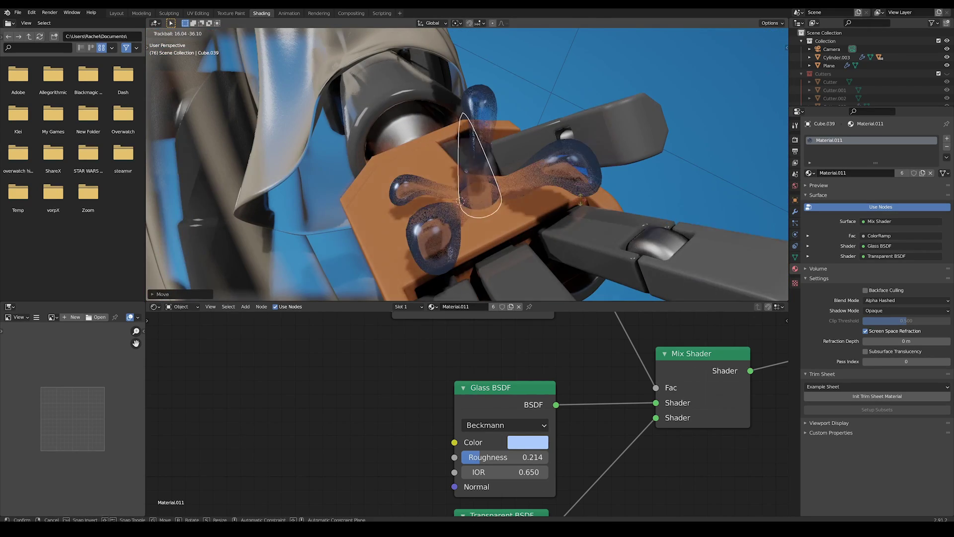
{"action": "left_click", "coordinate": [576, 200]}
Step: Place a scaled-down droplet copy by the wrist and move its lower end about 0.015 m down along global Z
{"action": "middle_click_drag", "start_coordinate": [576, 200], "coordinate": [587, 199]}
{"action": "key", "text": "KP_0"}
{"action": "left_click", "coordinate": [586, 199]}
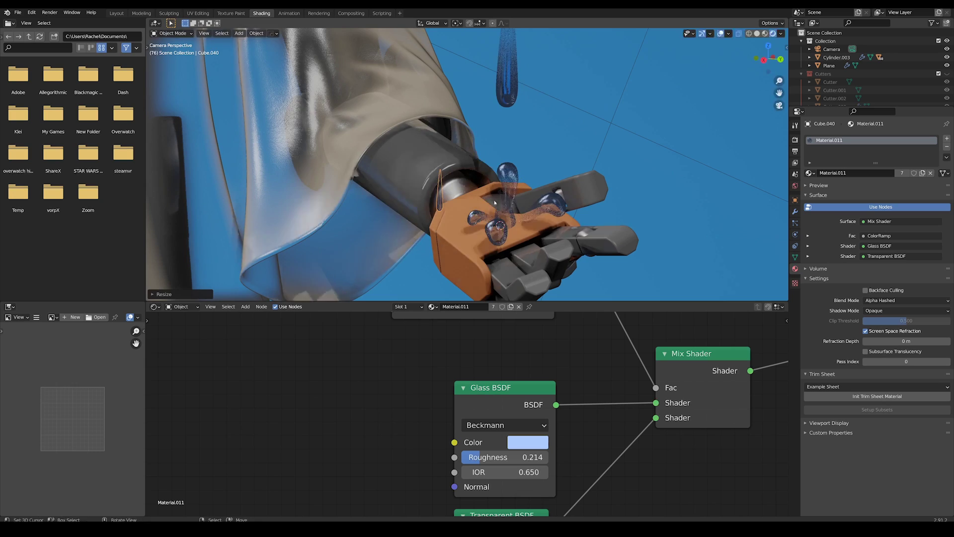
{"action": "key", "text": "Tab"}
{"action": "scroll", "coordinate": [428, 185], "scroll_direction": "up", "scroll_amount": 5}
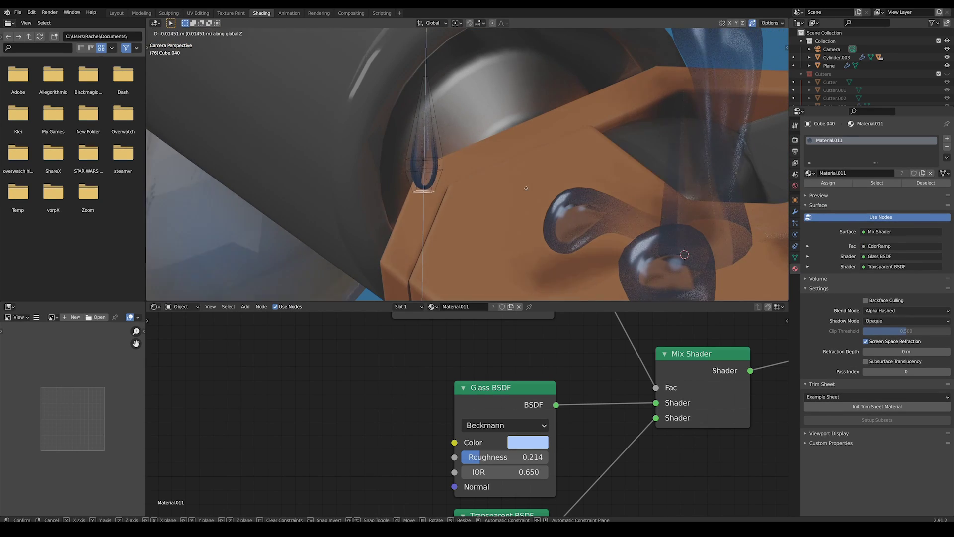
{"action": "left_click", "coordinate": [525, 188]}
{"action": "key", "text": "Tab"}
Step: Tilt the small wrist droplet and move its tip in the mesh to stretch its shape
{"action": "scroll", "coordinate": [527, 187], "scroll_direction": "down", "scroll_amount": 5}
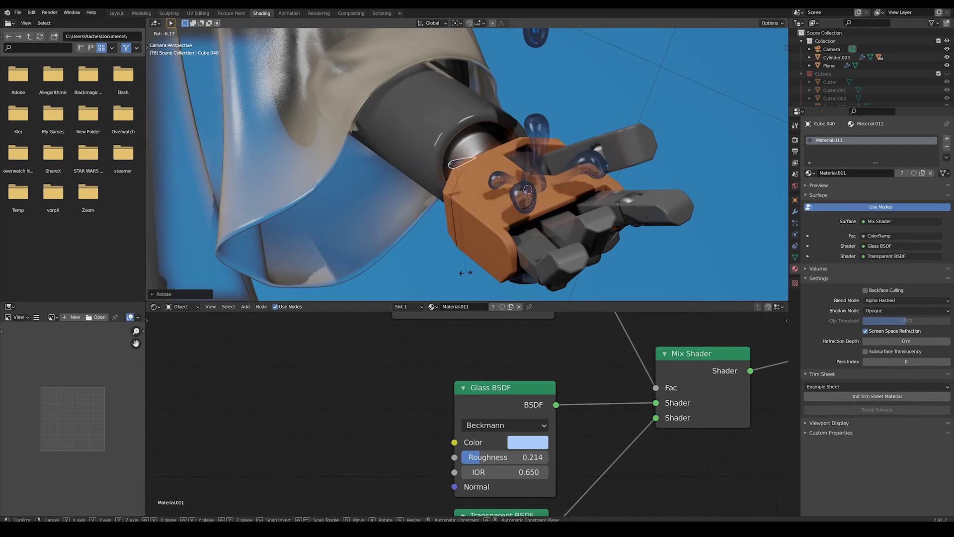
{"action": "left_click", "coordinate": [466, 273]}
{"action": "middle_click_drag", "start_coordinate": [466, 272], "coordinate": [518, 205]}
{"action": "key", "text": "Tab"}
{"action": "scroll", "coordinate": [541, 149], "scroll_direction": "down", "scroll_amount": 2}
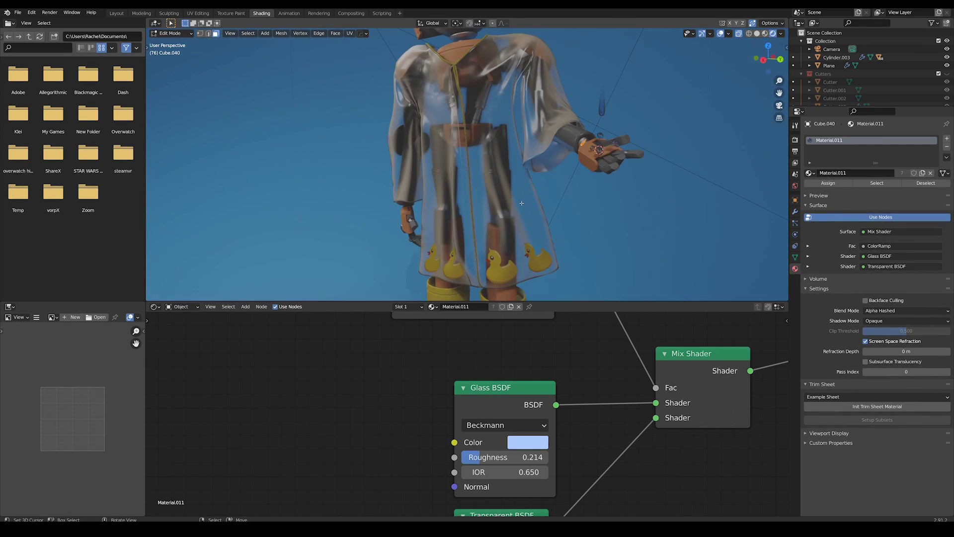
{"action": "key", "text": "KP_Decimal"}
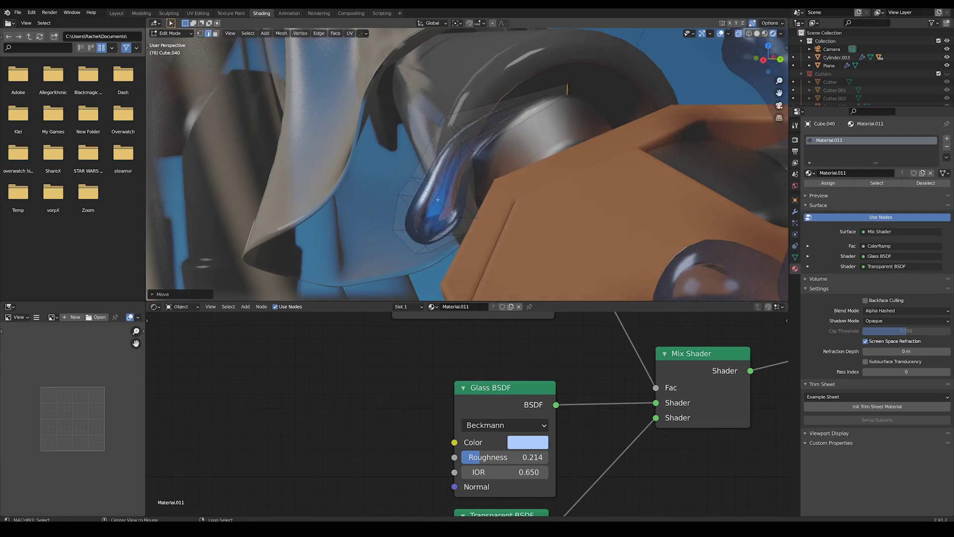
{"action": "key", "text": "Tab"}
Step: Move and rotate the small droplet into place beside the robot's hand
{"action": "scroll", "coordinate": [442, 202], "scroll_direction": "down", "scroll_amount": 3}
{"action": "middle_click_drag", "start_coordinate": [428, 211], "coordinate": [586, 204]}
{"action": "key", "text": "g"}
{"action": "left_click", "coordinate": [533, 187]}
{"action": "mouse_move", "coordinate": [533, 187]}
{"action": "middle_mouse_down"}
{"action": "mouse_move", "coordinate": [512, 142]}
{"action": "mouse_move", "coordinate": [587, 169]}
{"action": "mouse_move", "coordinate": [626, 149]}
{"action": "mouse_move", "coordinate": [538, 167]}
{"action": "mouse_move", "coordinate": [542, 204]}
{"action": "middle_mouse_up"}
{"action": "key", "text": "g"}
{"action": "key", "text": "r"}
{"action": "key", "text": "g"}
{"action": "left_click", "coordinate": [547, 174]}
Step: Duplicate the droplet to another spot around the hand and rotate the copy
{"action": "scroll", "coordinate": [546, 174], "scroll_direction": "down", "scroll_amount": 4}
{"action": "key", "text": "shift+d"}
{"action": "left_click", "coordinate": [622, 149]}
{"action": "middle_click_drag", "start_coordinate": [621, 149], "coordinate": [603, 144]}
{"action": "key", "text": "r"}
{"action": "left_click", "coordinate": [587, 174]}
Step: Rotate the duplicated droplet freely, move it into position, and return to the camera view
{"action": "key", "text": "r"}
{"action": "key", "text": "r"}
{"action": "key", "text": "g"}
{"action": "left_click", "coordinate": [716, 184]}
{"action": "middle_click_drag", "start_coordinate": [715, 184], "coordinate": [613, 166]}
{"action": "scroll", "coordinate": [630, 162], "scroll_direction": "down", "scroll_amount": 4}
{"action": "left_click", "coordinate": [614, 166]}
{"action": "key", "text": "KP_0"}
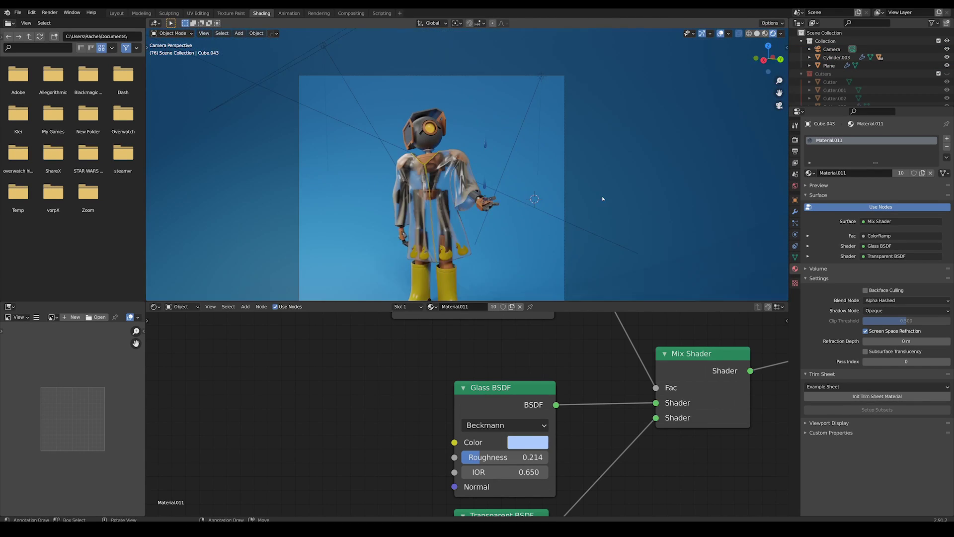
Step: Add a point light, position it beside the robot's head, and adjust its power
{"action": "scroll", "coordinate": [550, 187], "scroll_direction": "up", "scroll_amount": 3}
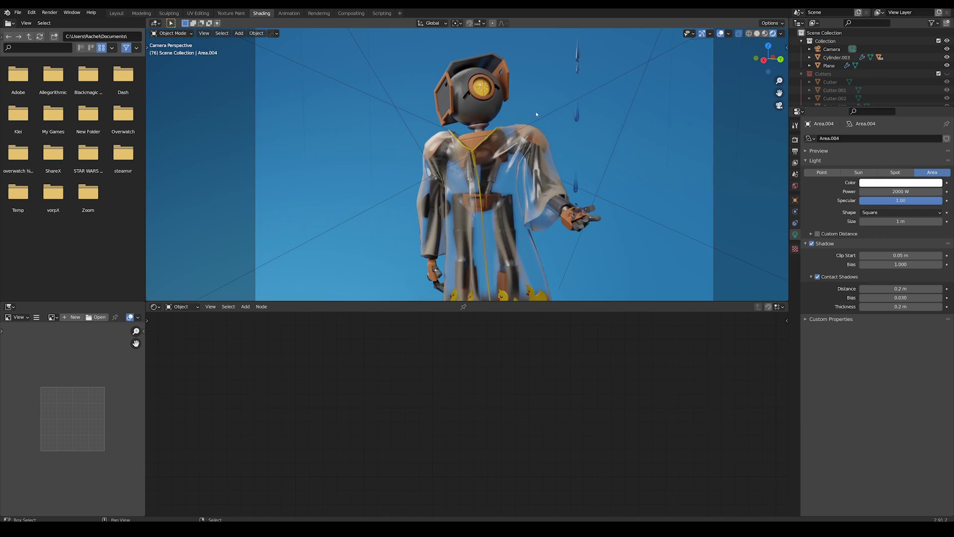
{"action": "key", "text": "shift+a"}
{"action": "mouse_move", "coordinate": [517, 214]}
{"action": "left_click", "coordinate": [569, 215]}
{"action": "scroll", "coordinate": [569, 214], "scroll_direction": "down", "scroll_amount": 2}
{"action": "key", "text": "g"}
{"action": "left_click", "coordinate": [630, 142]}
{"action": "middle_click_drag", "start_coordinate": [570, 214], "coordinate": [575, 174]}
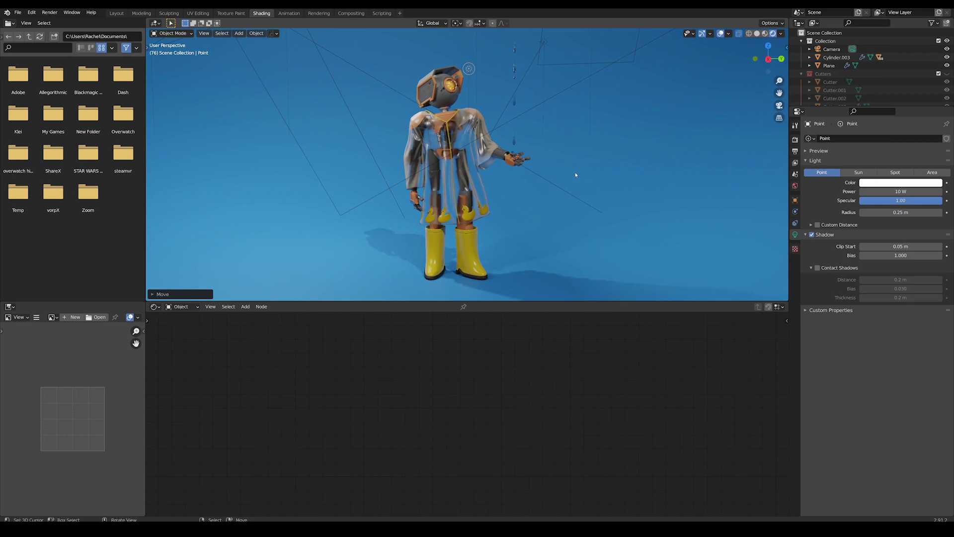
{"action": "type", "text": "0"}
{"action": "key", "text": "Return"}
{"action": "key", "text": "KP_0"}
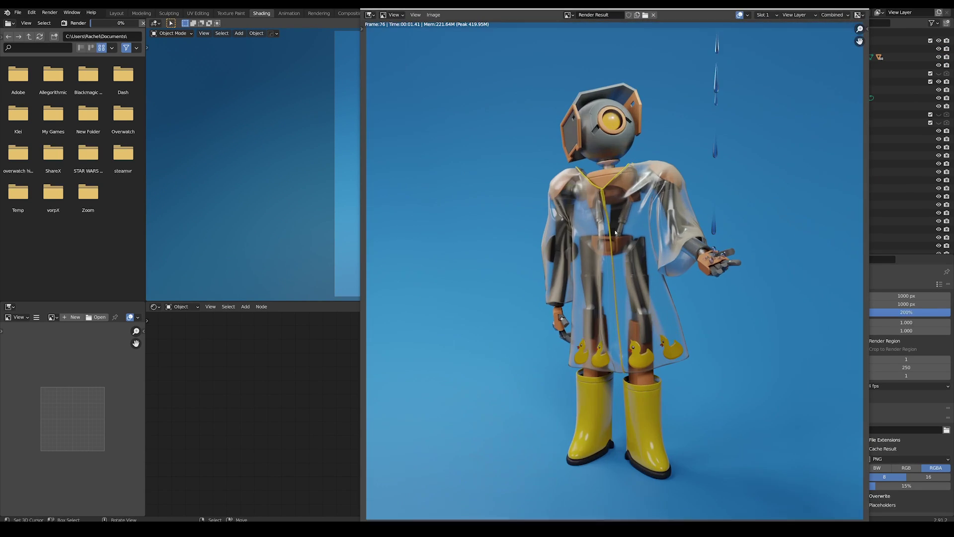
Step: Examine the rendered image of the robot, its raincoat and the falling drops
{"action": "scroll", "coordinate": [615, 232], "scroll_direction": "up", "scroll_amount": 1}
{"action": "scroll", "coordinate": [615, 232], "scroll_direction": "down", "scroll_amount": 1}
{"action": "scroll", "coordinate": [616, 233], "scroll_direction": "down", "scroll_amount": 2}
{"action": "scroll", "coordinate": [615, 232], "scroll_direction": "up", "scroll_amount": 2}
{"action": "scroll", "coordinate": [615, 232], "scroll_direction": "down", "scroll_amount": 3}
{"action": "scroll", "coordinate": [616, 232], "scroll_direction": "up", "scroll_amount": 3}
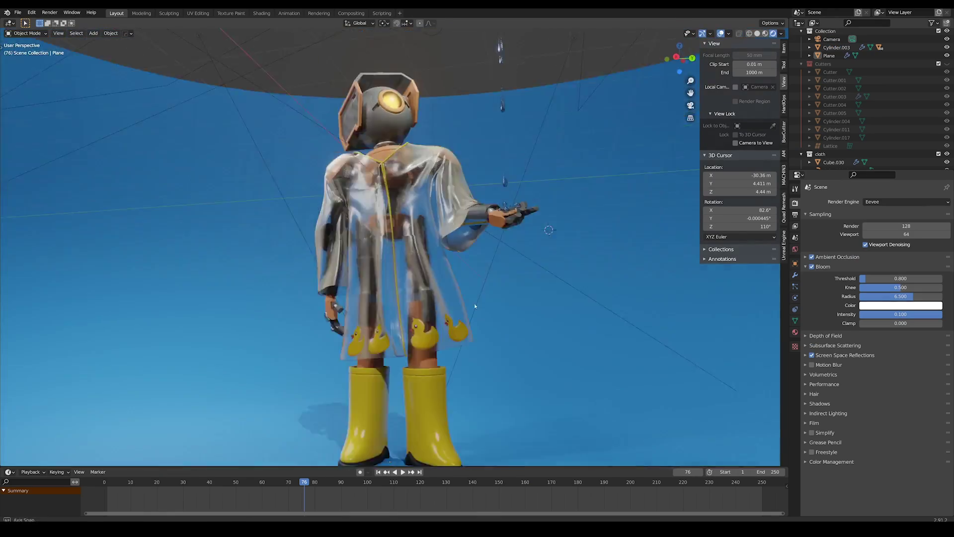
Step: Add a cylinder on the raincoat's front just below the collar and scale it down to button size
{"action": "scroll", "coordinate": [411, 198], "scroll_direction": "up", "scroll_amount": 8}
{"action": "right_click", "coordinate": [410, 200], "text": "shift"}
{"action": "key", "text": "shift+a"}
{"action": "left_click", "coordinate": [547, 243]}
{"action": "key", "text": "s"}
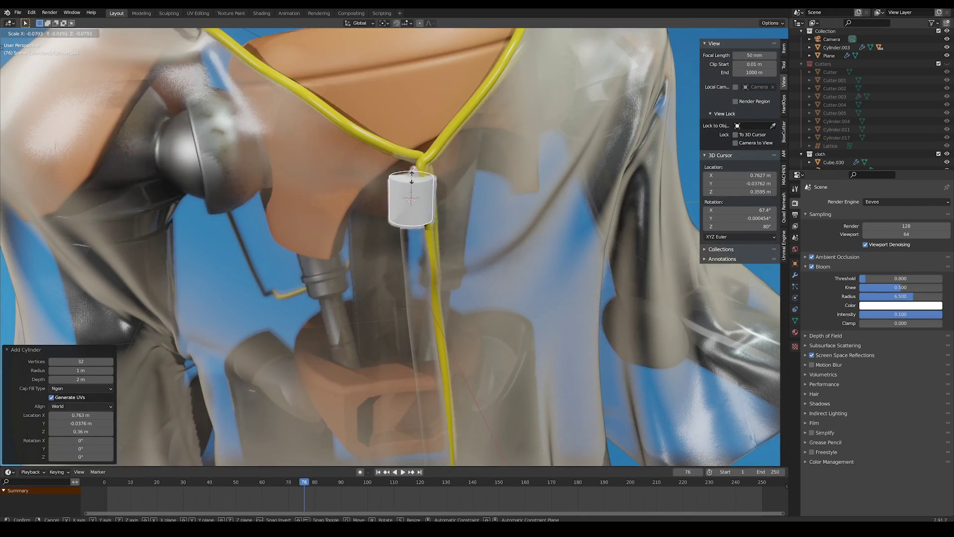
{"action": "left_click", "coordinate": [423, 197]}
{"action": "middle_click_drag", "start_coordinate": [423, 197], "coordinate": [490, 200]}
{"action": "scroll", "coordinate": [517, 200], "scroll_direction": "up", "scroll_amount": 6}
{"action": "key", "text": "s"}
{"action": "left_click", "coordinate": [608, 221]}
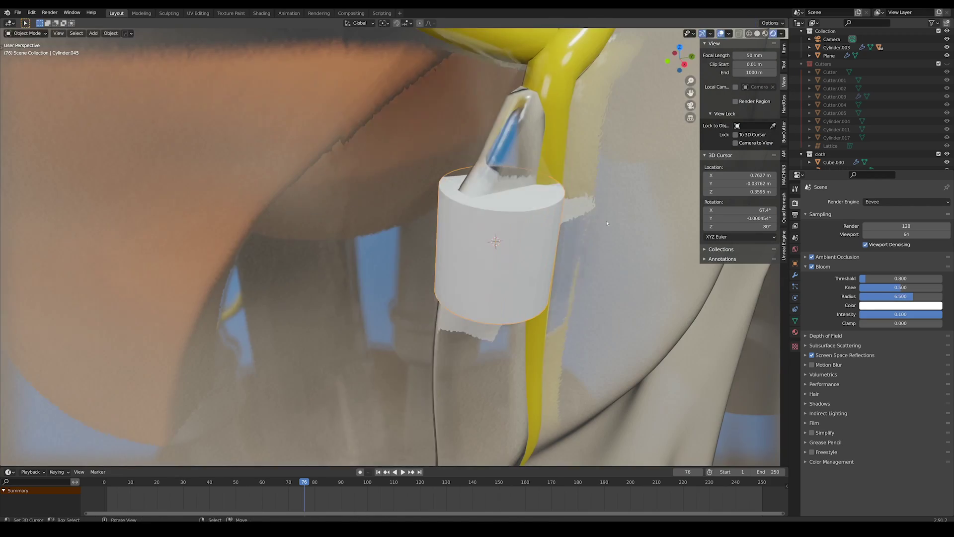
Step: Rotate the cylinder about the Y axis to face forward and scale it by 0.615
{"action": "key", "text": "r"}
{"action": "key", "text": "y"}
{"action": "left_click", "coordinate": [646, 264]}
{"action": "key", "text": "s"}
{"action": "left_click", "coordinate": [590, 255]}
{"action": "middle_click_drag", "start_coordinate": [590, 256], "coordinate": [661, 258]}
{"action": "key", "text": "KP_Decimal"}
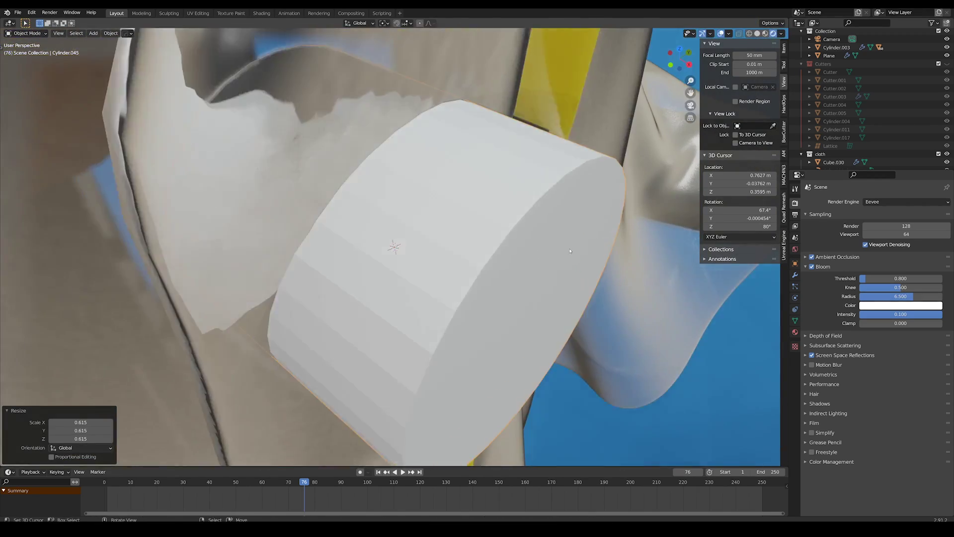
Step: Flatten the cylinder along X into a thin disc and shift its mesh about 0.003 m along X
{"action": "scroll", "coordinate": [604, 259], "scroll_direction": "down", "scroll_amount": 4}
{"action": "key", "text": "s"}
{"action": "key", "text": "x"}
{"action": "left_click", "coordinate": [493, 253]}
{"action": "scroll", "coordinate": [493, 253], "scroll_direction": "down", "scroll_amount": 2}
{"action": "mouse_move", "coordinate": [492, 253]}
{"action": "middle_mouse_down"}
{"action": "mouse_move", "coordinate": [438, 223]}
{"action": "mouse_move", "coordinate": [497, 243]}
{"action": "middle_mouse_up"}
{"action": "key", "text": "Tab"}
{"action": "key", "text": "g"}
{"action": "key", "text": "x"}
{"action": "left_click", "coordinate": [450, 258]}
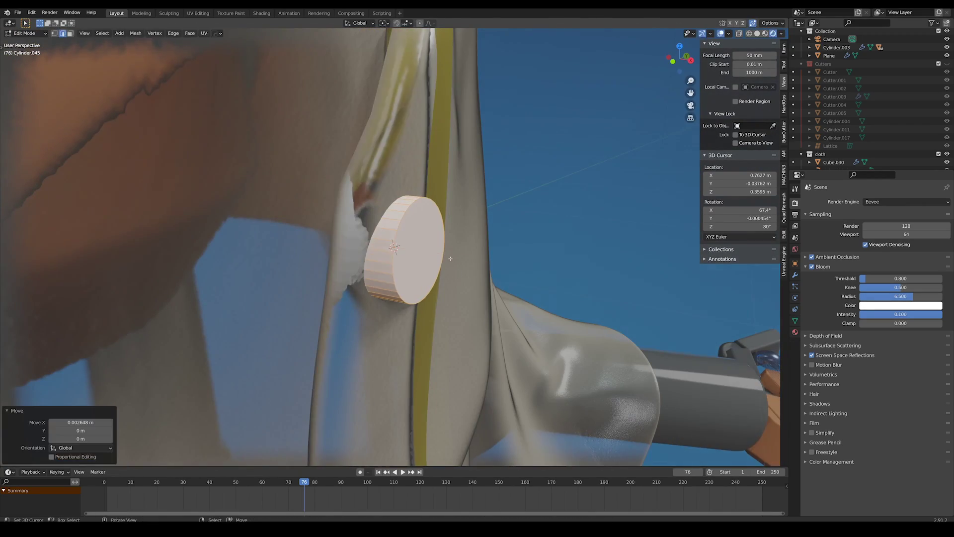
Step: Apply the button's scale and bevel the edges of its raised outer ring with 5 segments
{"action": "key", "text": "ctrl+b"}
{"action": "right_click", "coordinate": [514, 270]}
{"action": "key", "text": "Tab"}
{"action": "key", "text": "ctrl+a"}
{"action": "left_click", "coordinate": [511, 279]}
{"action": "key", "text": "Tab"}
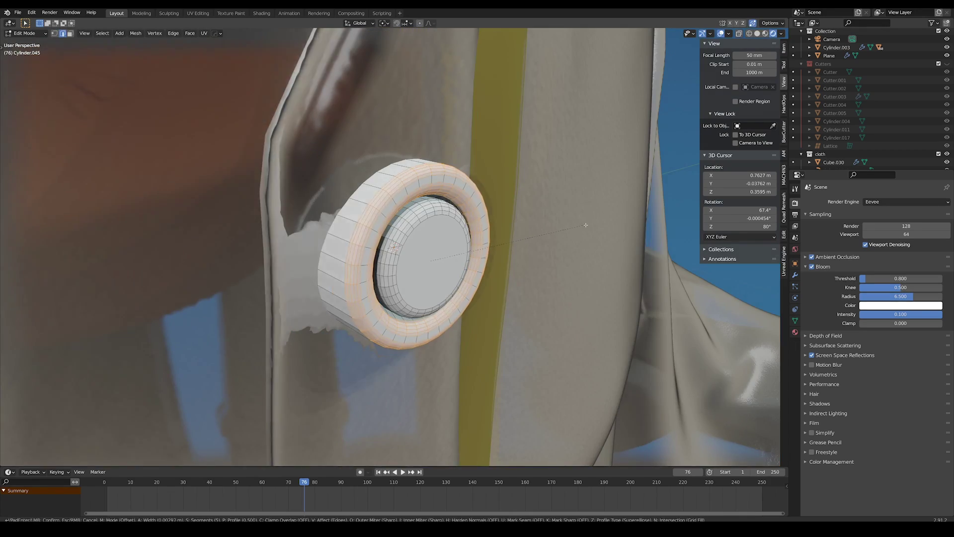
{"action": "left_click", "coordinate": [586, 225]}
{"action": "key", "text": "Tab"}
Step: Link the raincoat trim's yellow material to the button
{"action": "middle_click_drag", "start_coordinate": [586, 225], "coordinate": [448, 214]}
{"action": "scroll", "coordinate": [447, 214], "scroll_direction": "down", "scroll_amount": 3}
{"action": "left_click", "coordinate": [110, 32]}
{"action": "key", "text": "ctrl+l"}
{"action": "scroll", "coordinate": [400, 223], "scroll_direction": "down", "scroll_amount": 4}
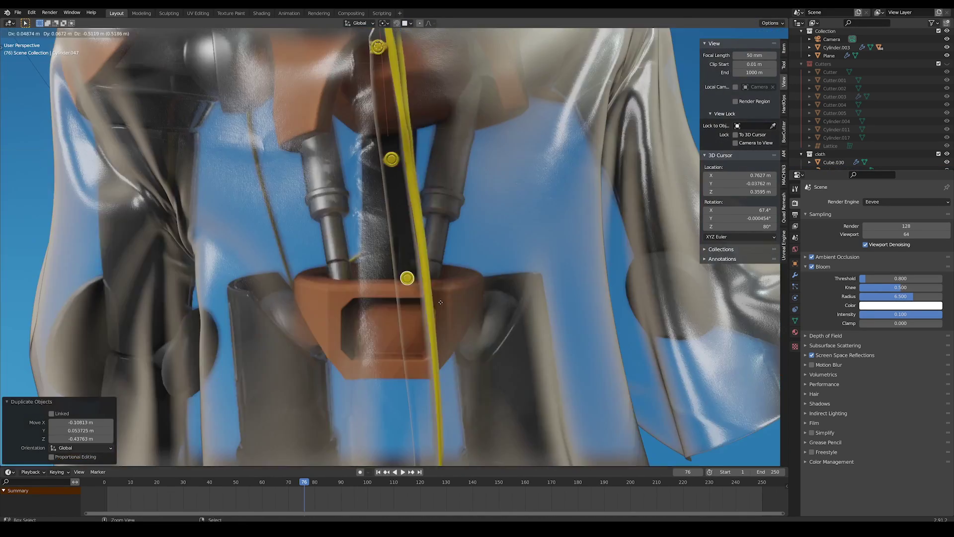
Step: Duplicate the yellow button at intervals down the raincoat's front opening beside the yellow trim
{"action": "left_click", "coordinate": [409, 298]}
{"action": "middle_click_drag", "start_coordinate": [409, 299], "coordinate": [430, 186], "text": "shift"}
{"action": "left_click", "coordinate": [436, 267]}
{"action": "scroll", "coordinate": [436, 267], "scroll_direction": "down", "scroll_amount": 1}
{"action": "middle_click_drag", "start_coordinate": [436, 267], "coordinate": [413, 173], "text": "shift"}
{"action": "key", "text": "shift+d"}
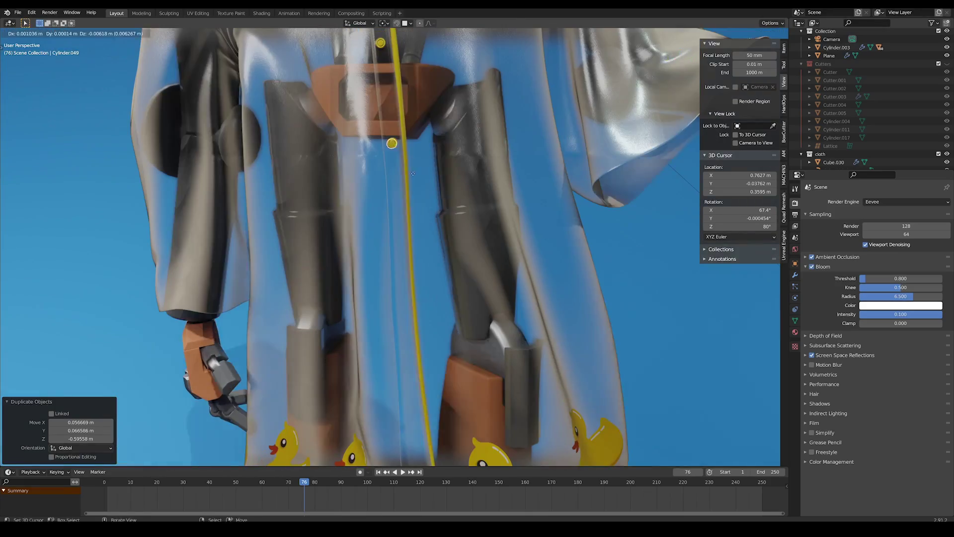
{"action": "middle_click_drag", "start_coordinate": [434, 248], "coordinate": [396, 231]}
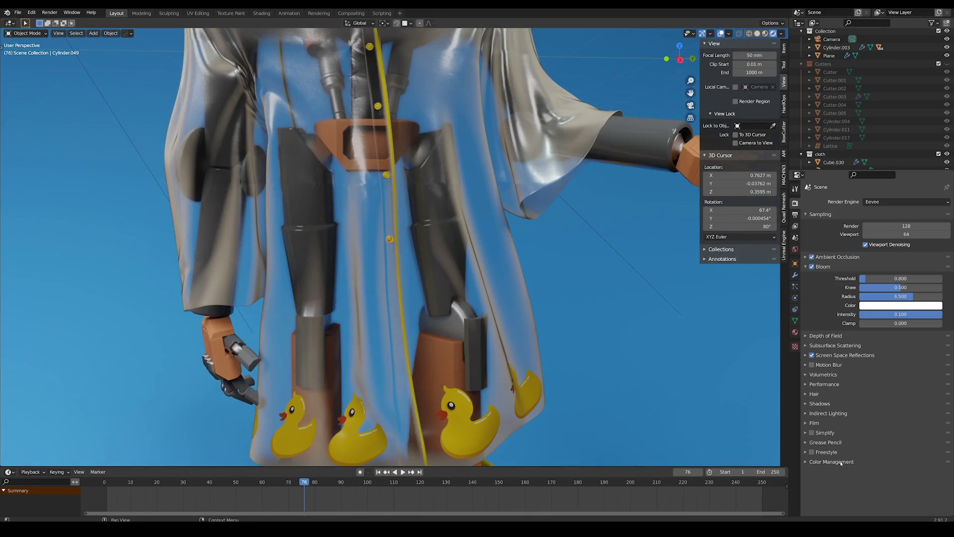